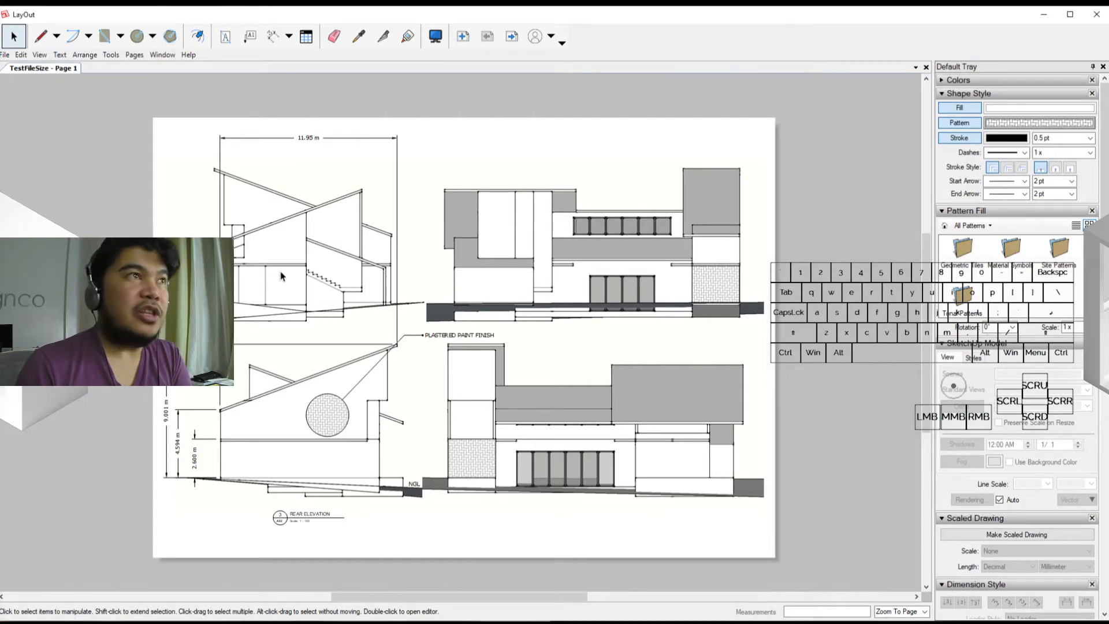
Unlock the upper-left elevation viewport and open its linked model in SketchUp, with the window filling the screen.
{"action": "left_click", "coordinate": [280, 276]}
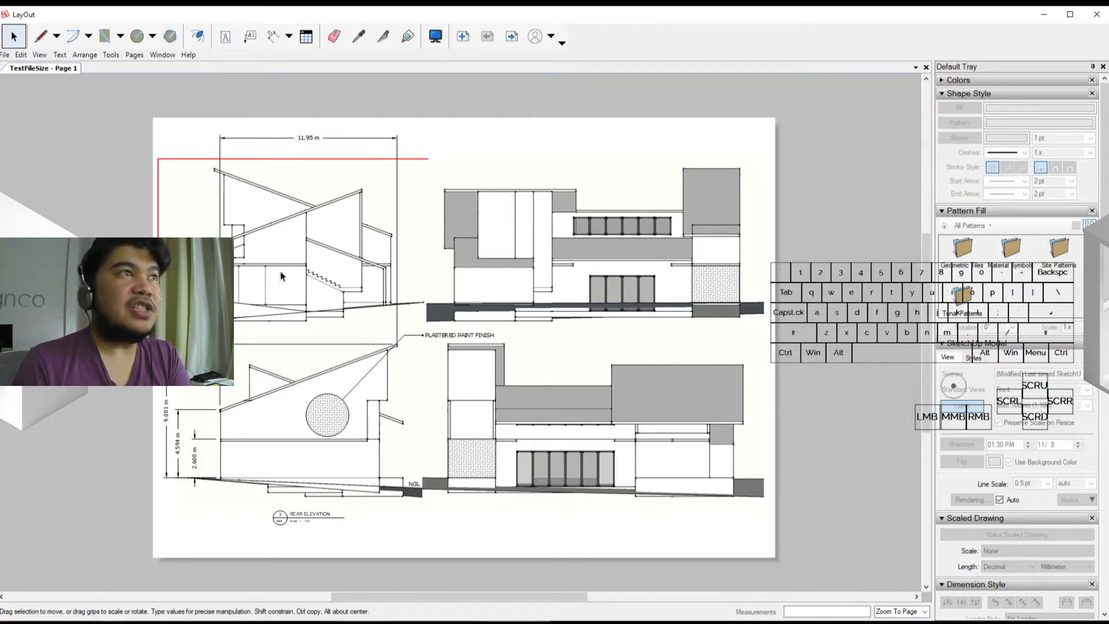
{"action": "right_click", "coordinate": [282, 276]}
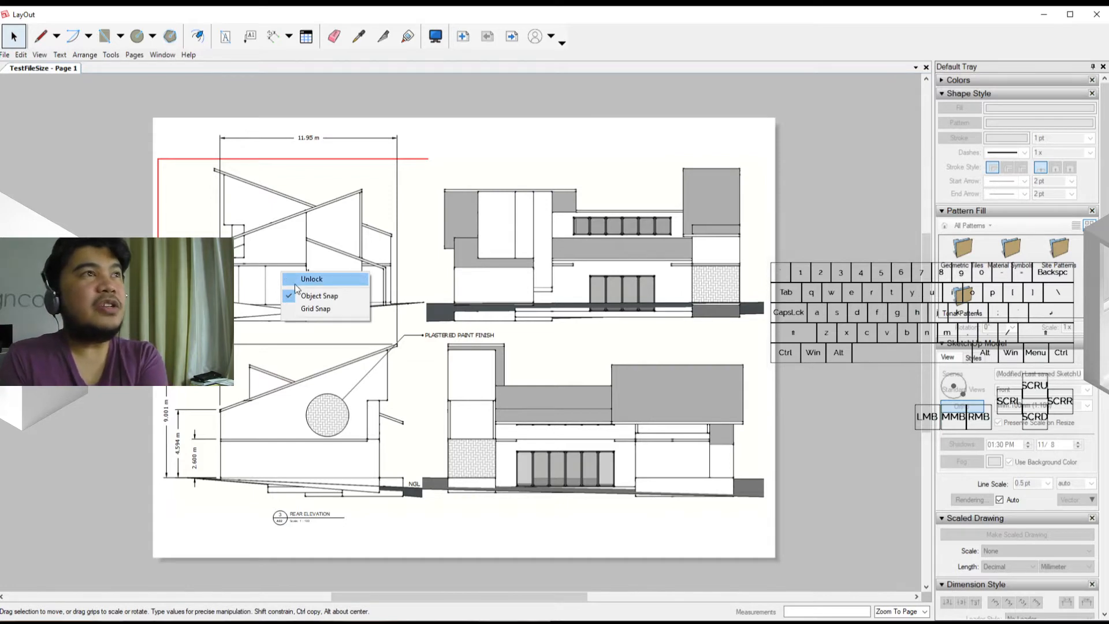
{"action": "left_click", "coordinate": [294, 280]}
{"action": "right_click", "coordinate": [264, 288]}
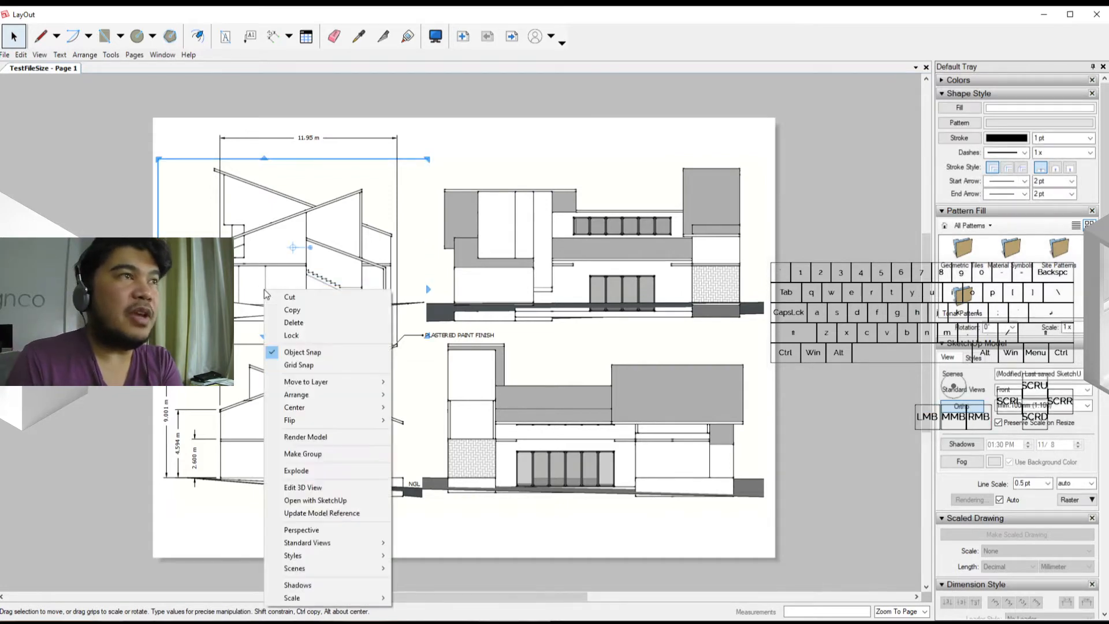
{"action": "left_click", "coordinate": [352, 501]}
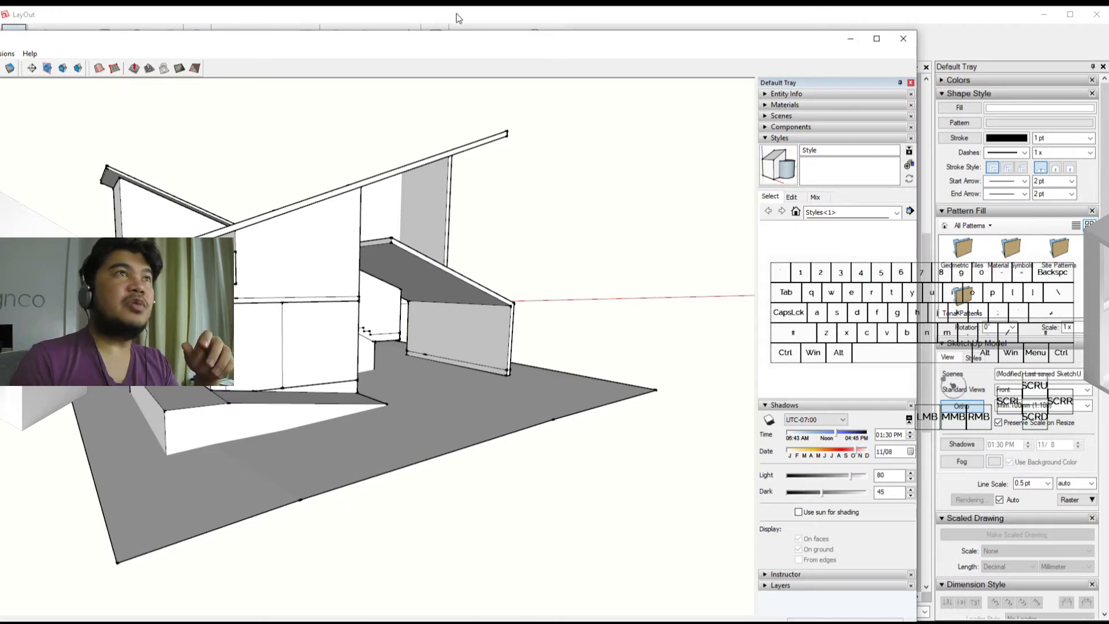
{"action": "mouse_move", "coordinate": [448, 42]}
{"action": "left_mouse_down"}
{"action": "mouse_move", "coordinate": [736, 87]}
{"action": "mouse_move", "coordinate": [1104, 7]}
{"action": "left_mouse_up"}
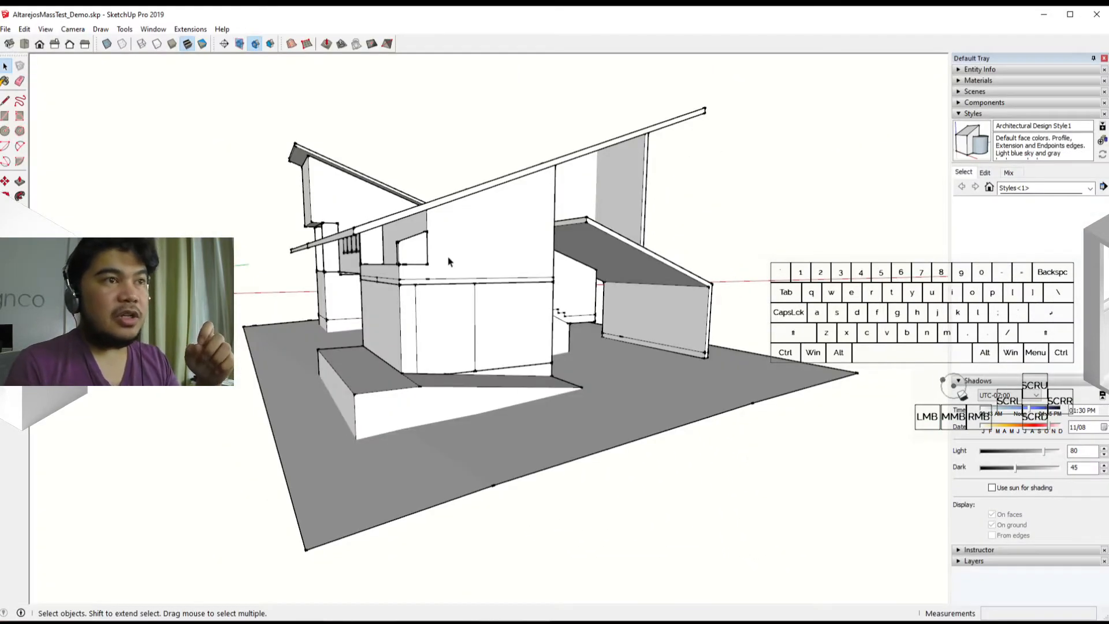
Place a section plane on the long exterior wall face beside the glazed opening.
{"action": "middle_click_drag", "start_coordinate": [354, 306], "coordinate": [474, 357]}
{"action": "scroll", "coordinate": [473, 357], "scroll_direction": "down", "scroll_amount": 2}
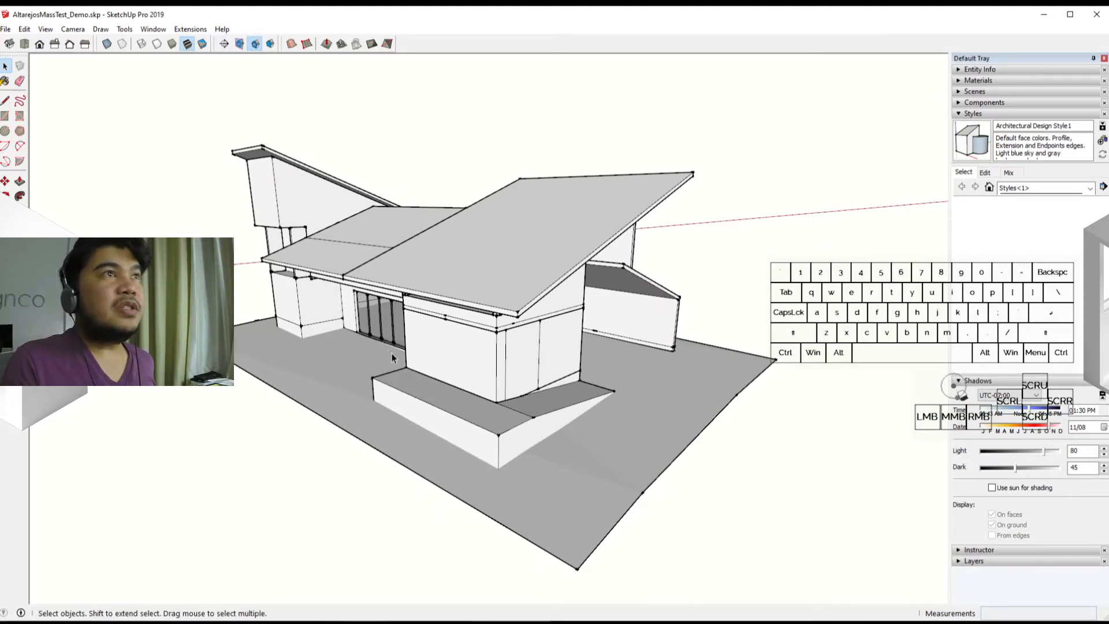
{"action": "middle_click_drag", "start_coordinate": [391, 357], "coordinate": [496, 381]}
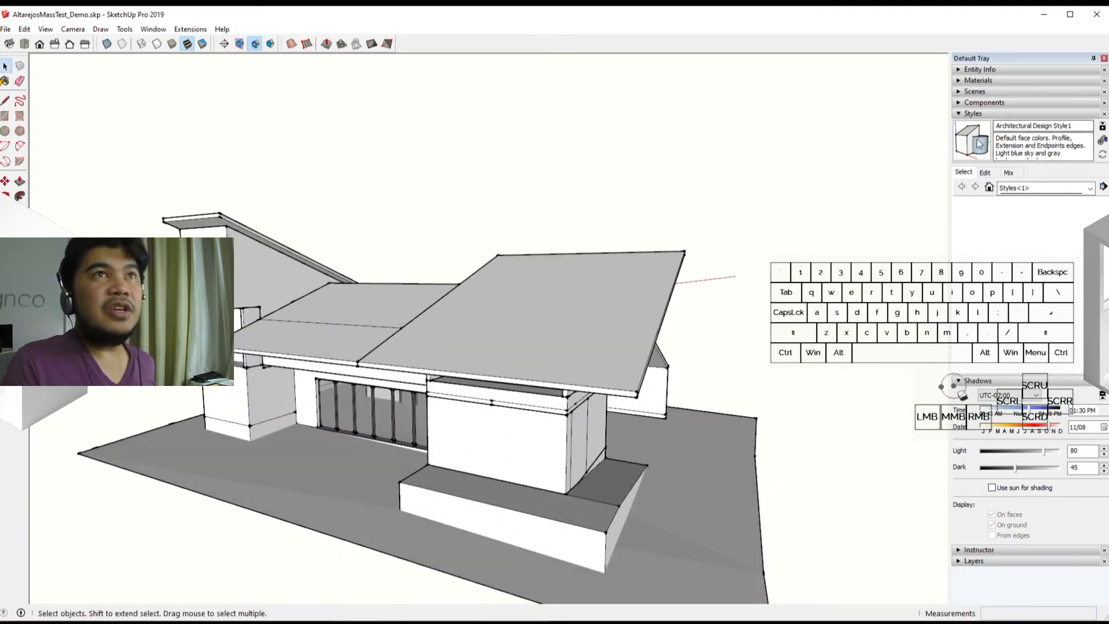
{"action": "middle_click_drag", "start_coordinate": [552, 408], "coordinate": [404, 407]}
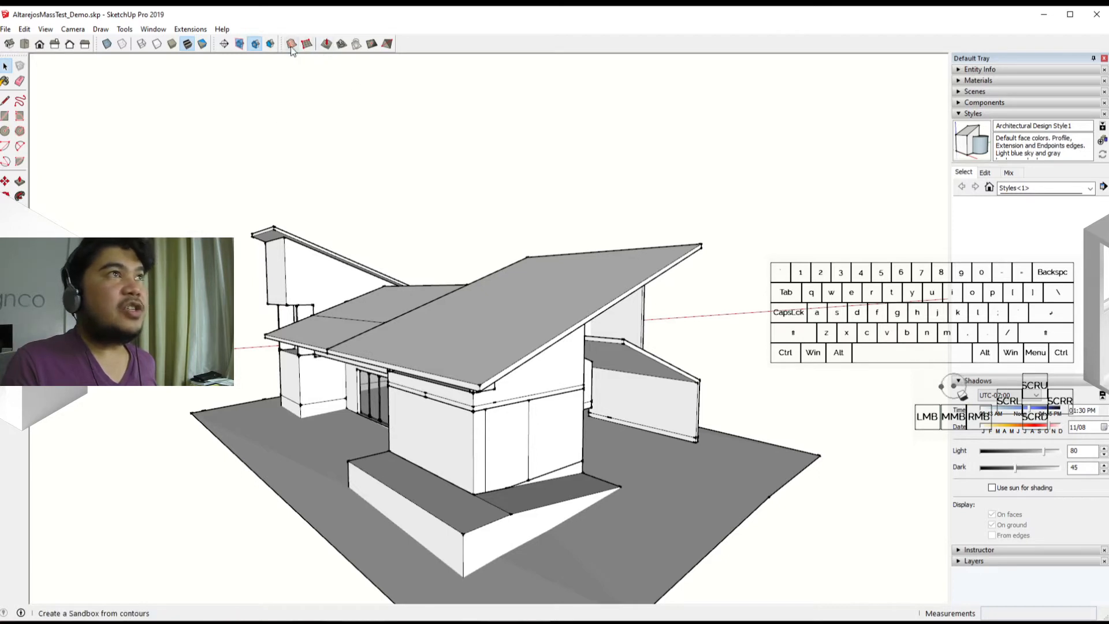
{"action": "left_click", "coordinate": [223, 48]}
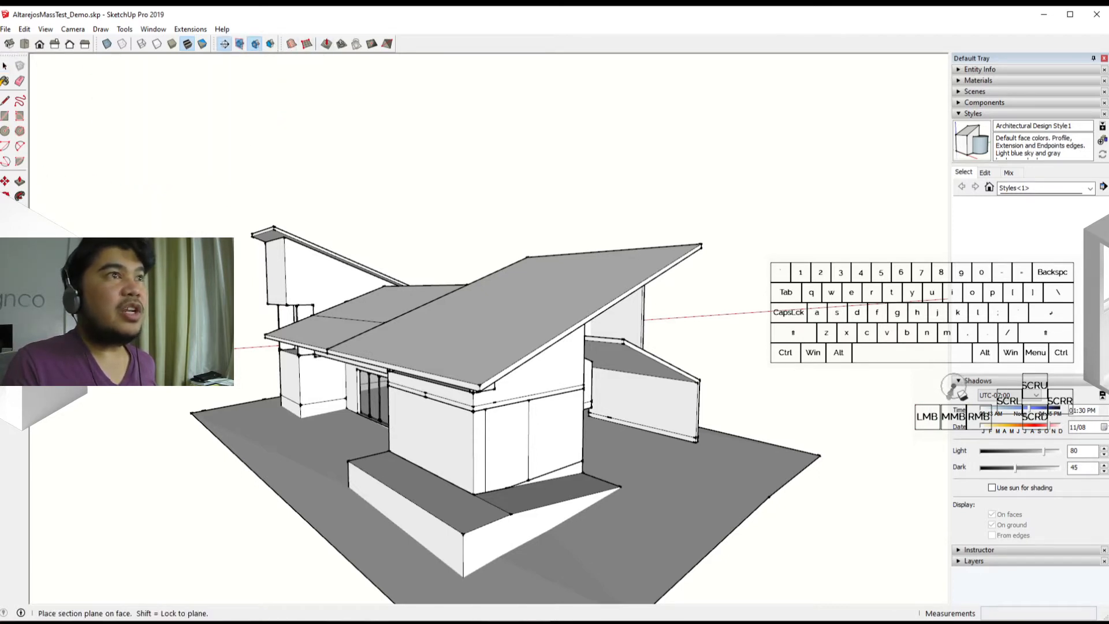
{"action": "left_click", "coordinate": [416, 431]}
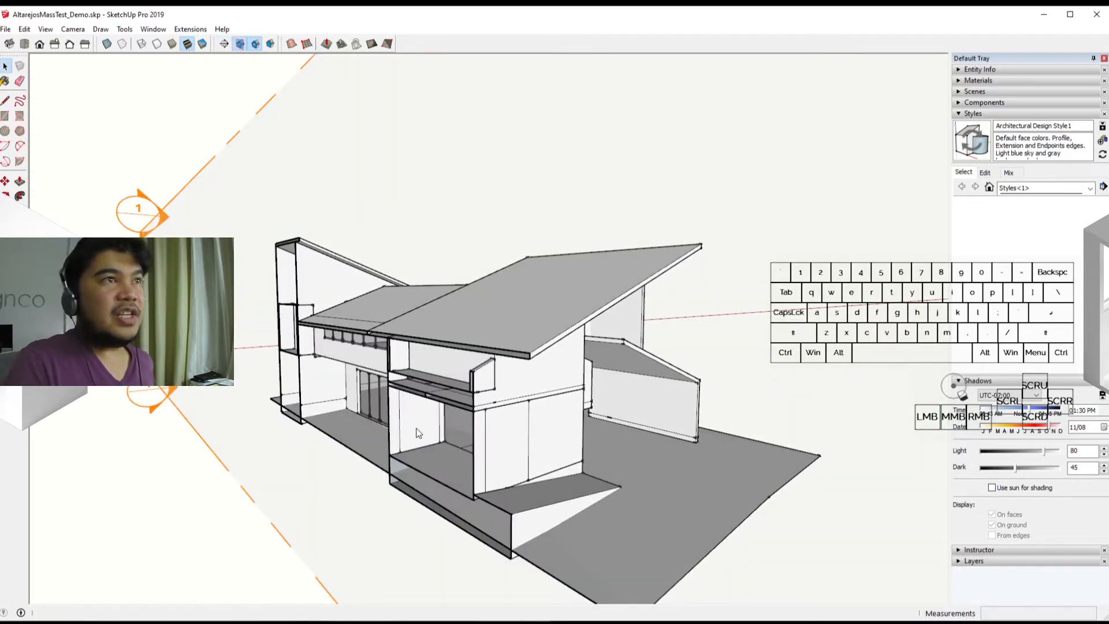
Move the section plane about 3345 mm along the red axis into the house so it cuts through the interior.
{"action": "scroll", "coordinate": [431, 341], "scroll_direction": "down", "scroll_amount": 4}
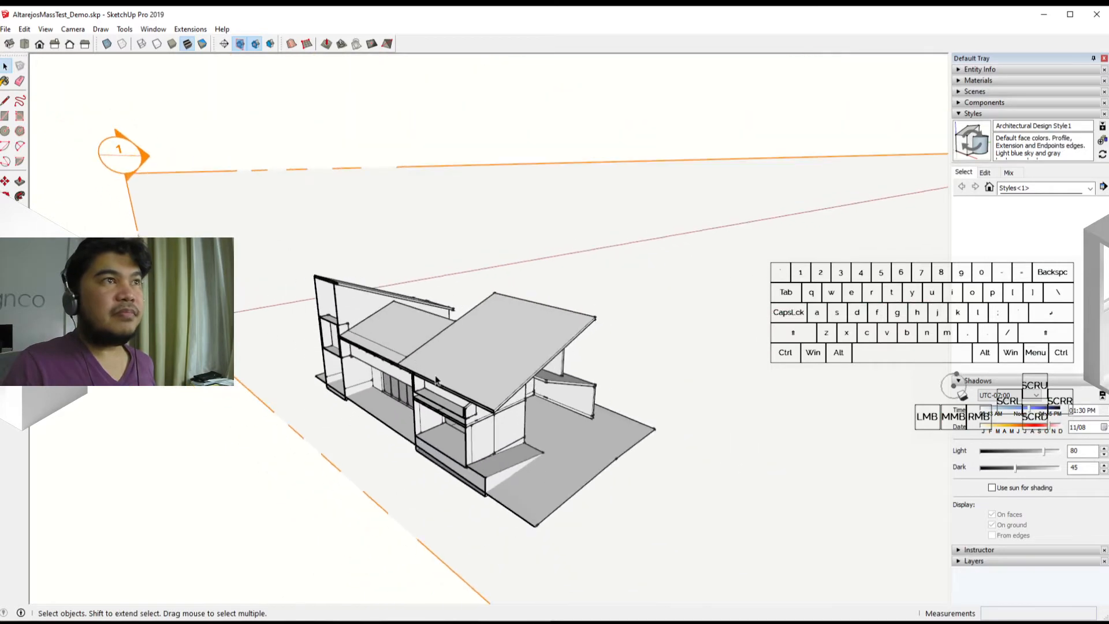
{"action": "left_click", "coordinate": [376, 503]}
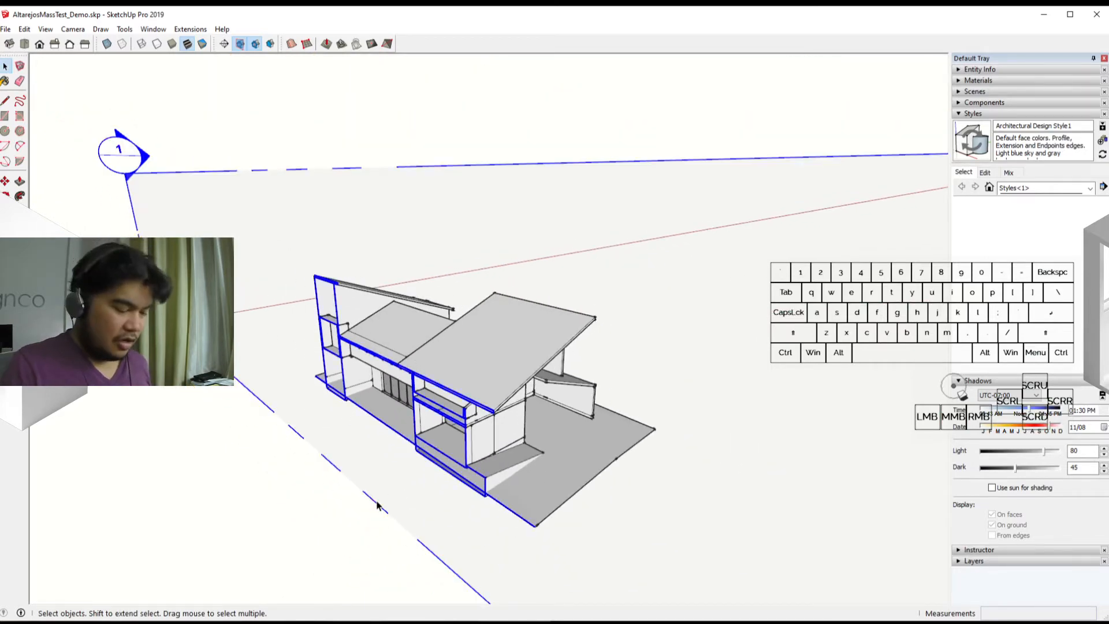
{"action": "key", "text": "m"}
{"action": "left_click", "coordinate": [220, 546]}
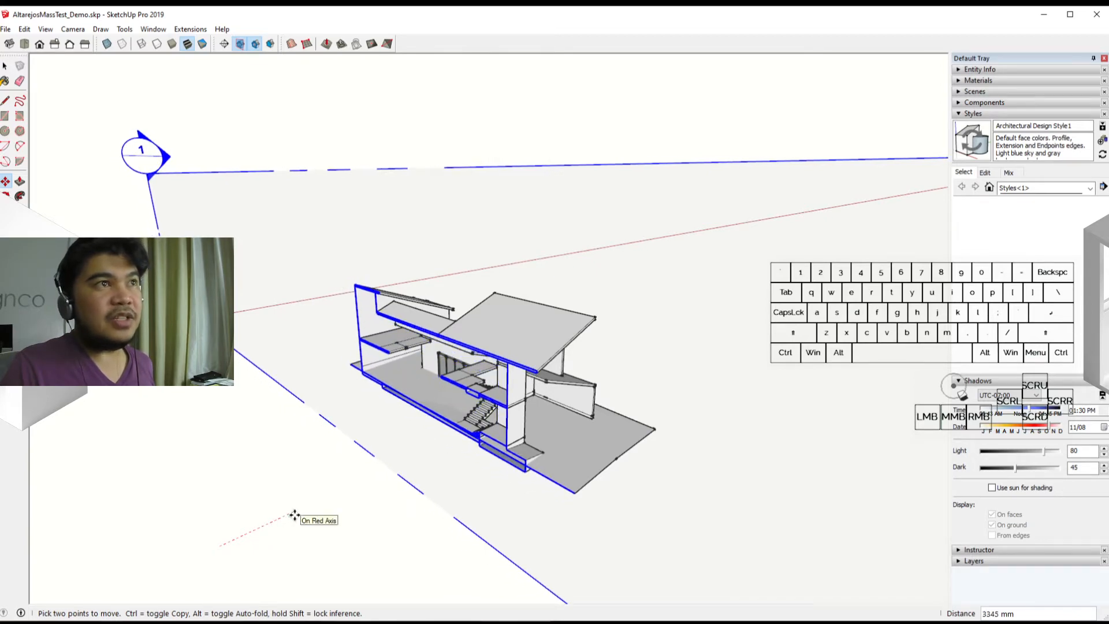
{"action": "left_click", "coordinate": [293, 515]}
{"action": "middle_click_drag", "start_coordinate": [354, 527], "coordinate": [465, 543]}
{"action": "key", "text": "space"}
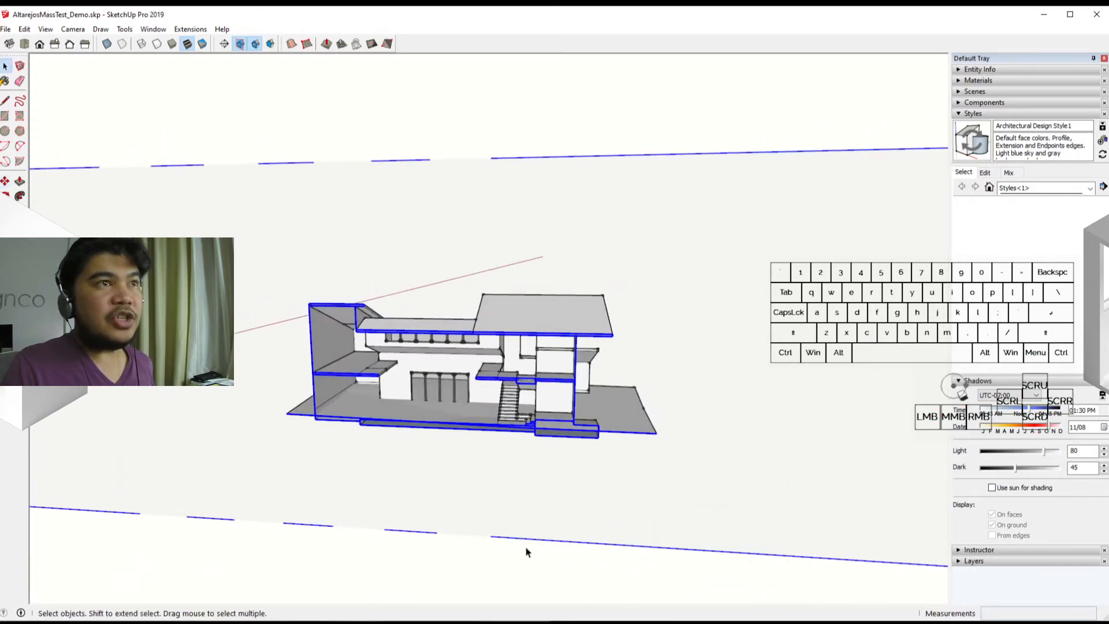
Hide the section plane object while keeping its cut active.
{"action": "right_click", "coordinate": [535, 542]}
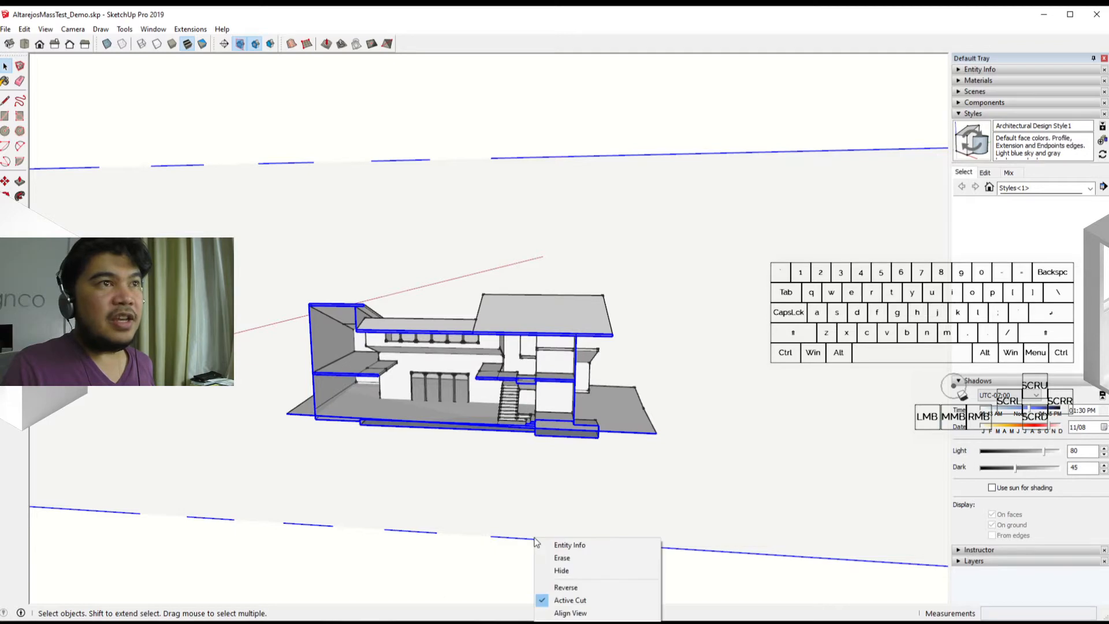
{"action": "left_click", "coordinate": [564, 571]}
{"action": "middle_click_drag", "start_coordinate": [460, 526], "coordinate": [492, 441]}
{"action": "scroll", "coordinate": [479, 421], "scroll_direction": "up", "scroll_amount": 5}
{"action": "middle_click_drag", "start_coordinate": [465, 404], "coordinate": [470, 437]}
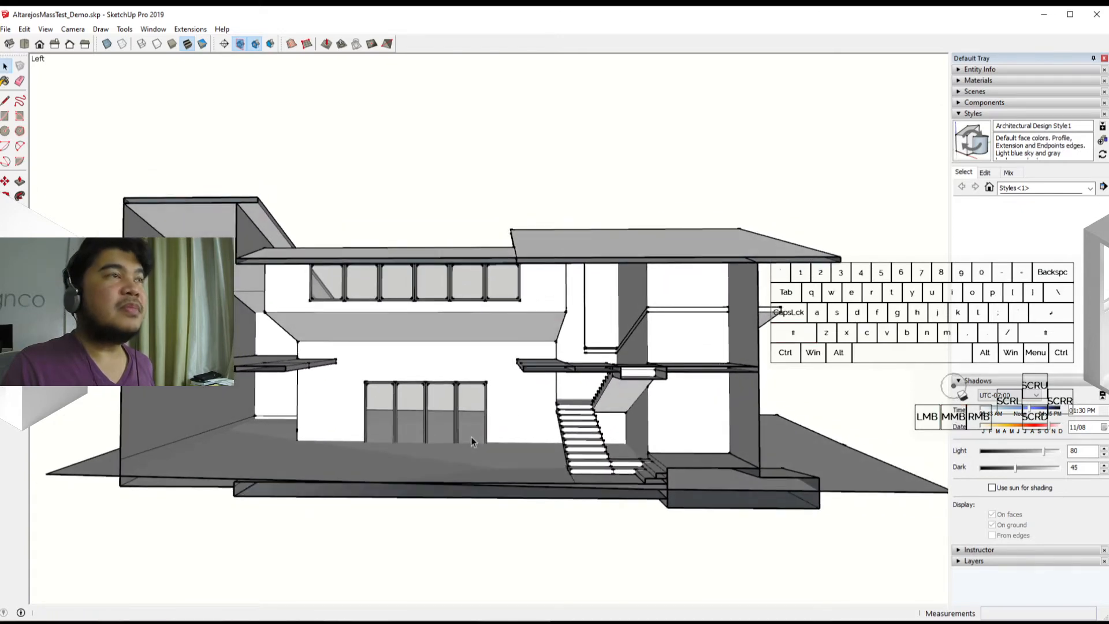
Toggle section cuts and section fill to compare their effect, restoring the original section display.
{"action": "left_click", "coordinate": [257, 46]}
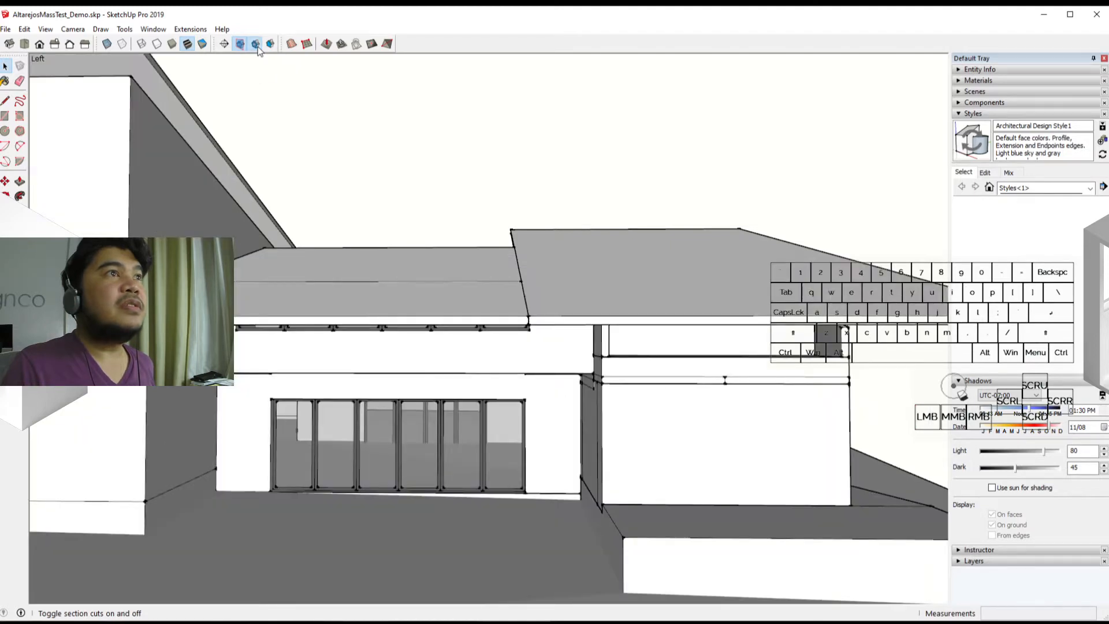
{"action": "left_click", "coordinate": [258, 46]}
{"action": "left_click", "coordinate": [272, 46]}
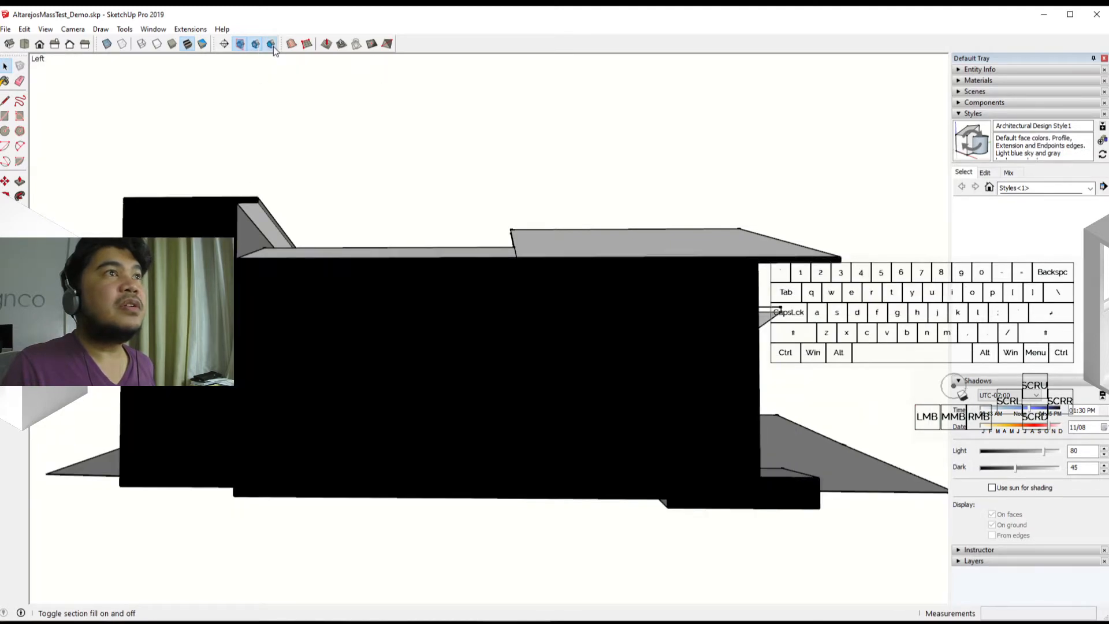
{"action": "left_click", "coordinate": [272, 47]}
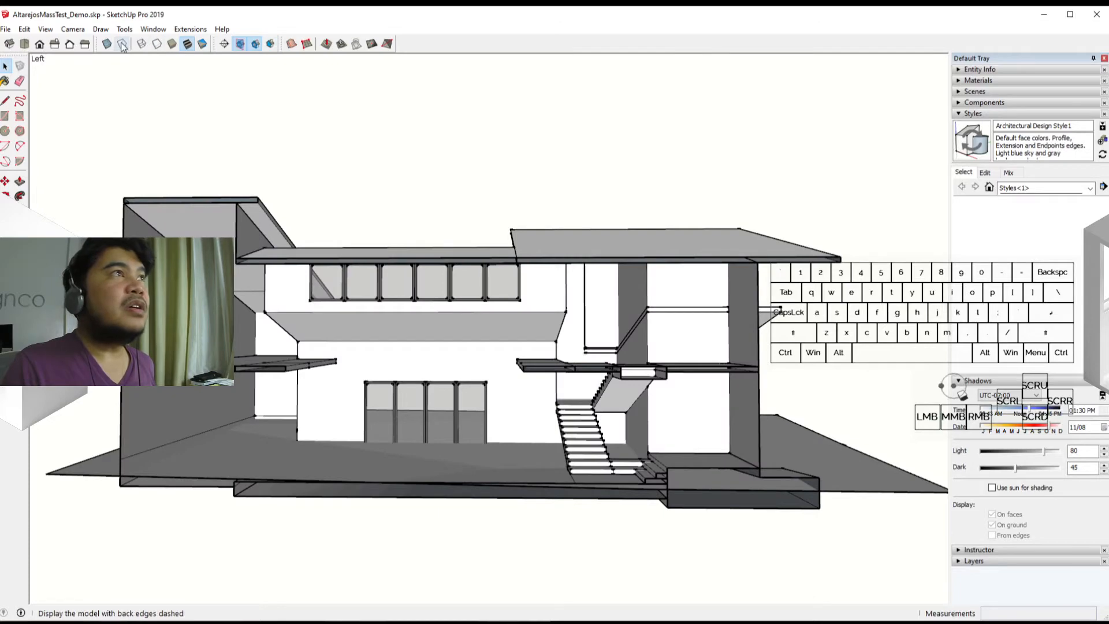
Switch the camera to parallel projection and set the standard left view of the section.
{"action": "left_click", "coordinate": [81, 31]}
{"action": "left_click", "coordinate": [96, 85]}
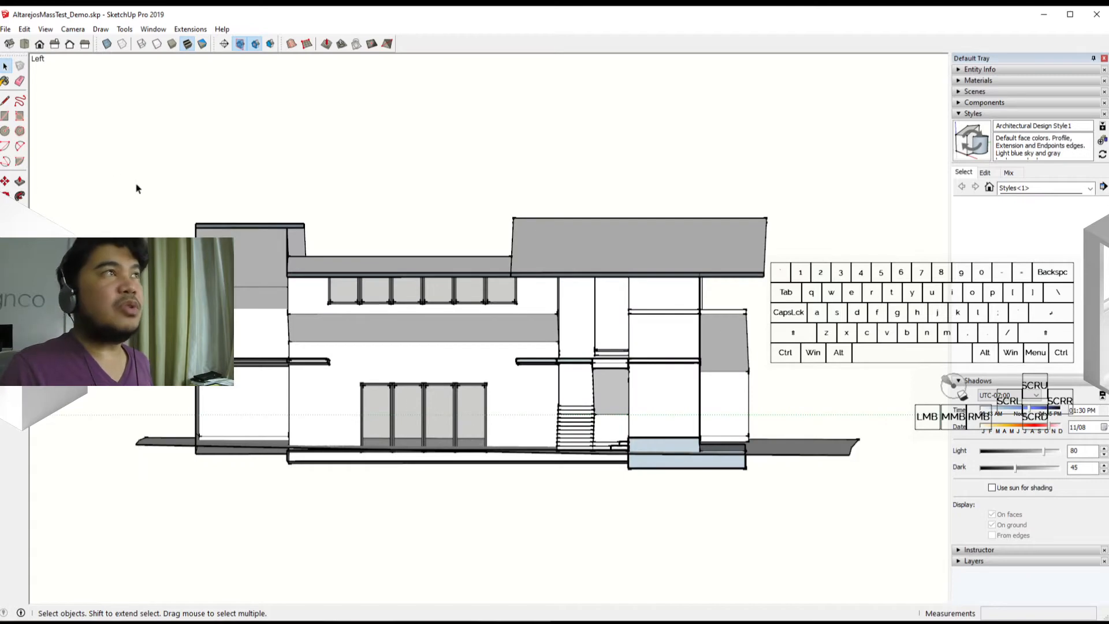
{"action": "left_click", "coordinate": [55, 45]}
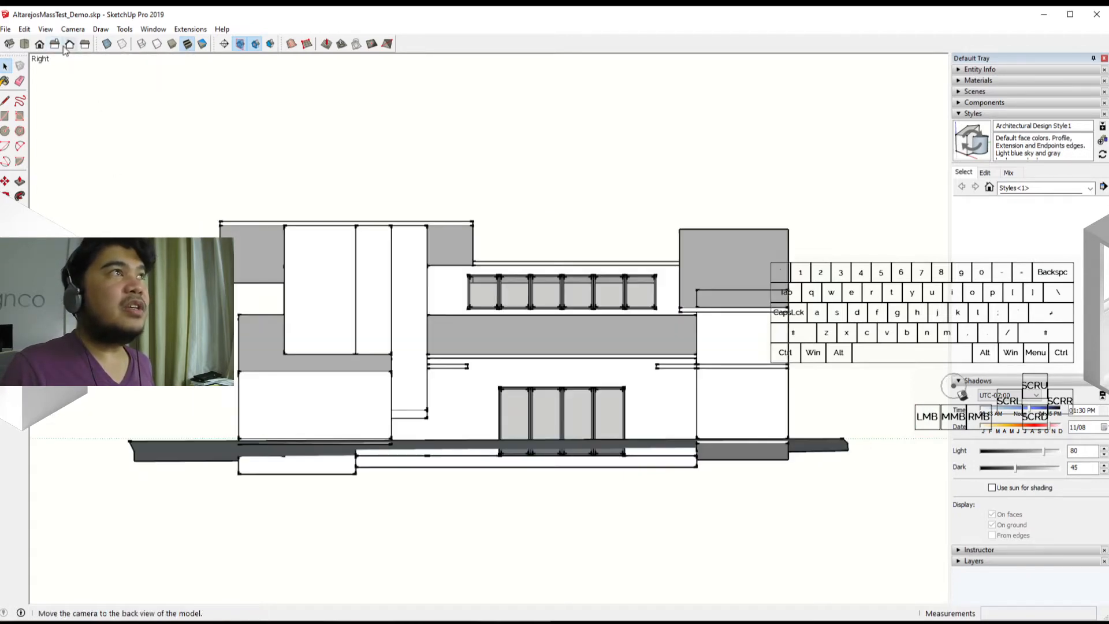
{"action": "left_click", "coordinate": [85, 45]}
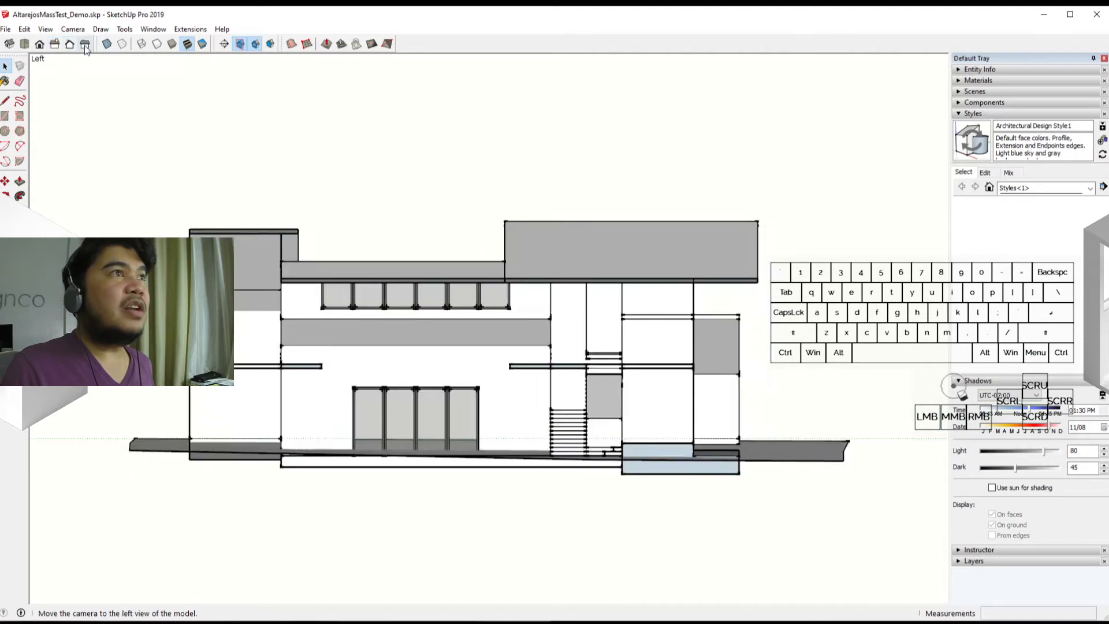
{"action": "left_click", "coordinate": [55, 44]}
{"action": "left_click", "coordinate": [85, 45]}
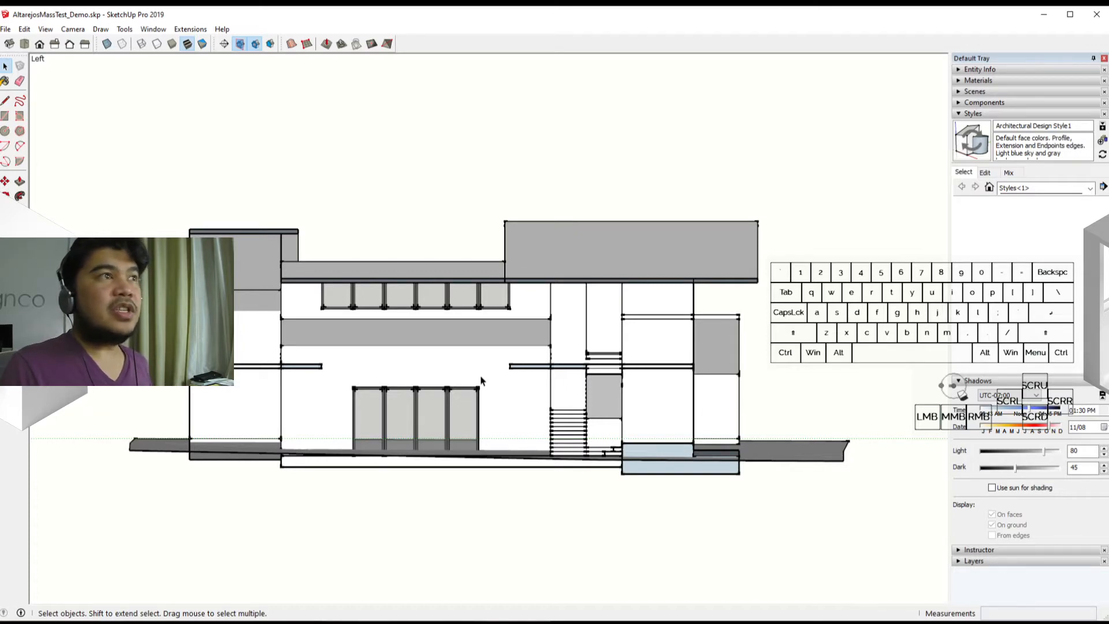
{"action": "scroll", "coordinate": [356, 408], "scroll_direction": "down", "scroll_amount": 3}
{"action": "scroll", "coordinate": [446, 417], "scroll_direction": "up", "scroll_amount": 4}
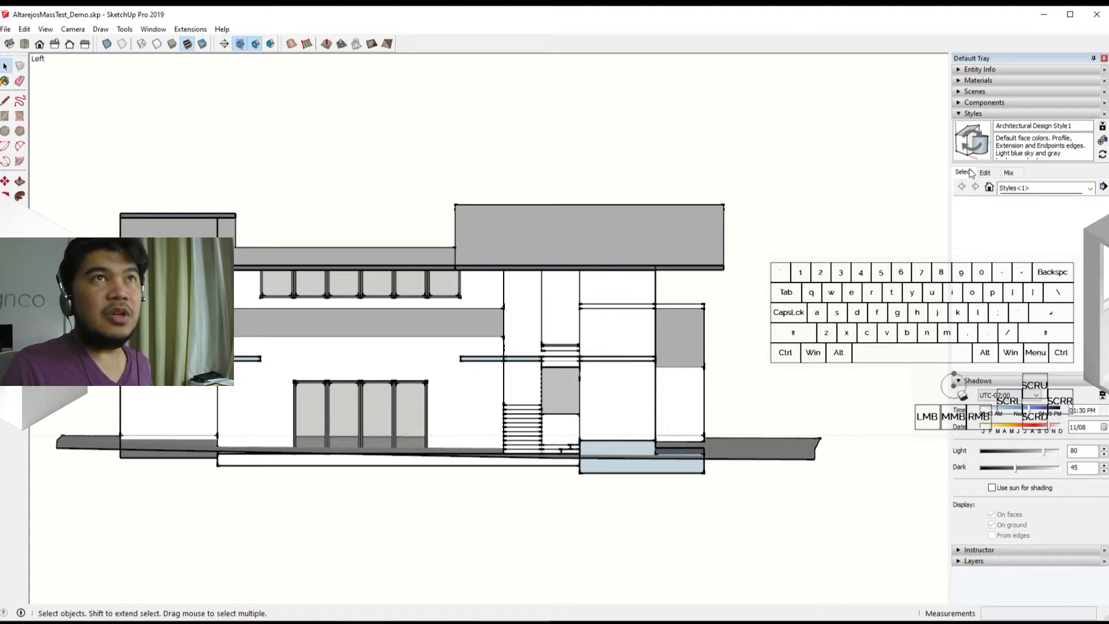
Add a scene of the current section view and name it LongSection.
{"action": "left_click", "coordinate": [964, 92]}
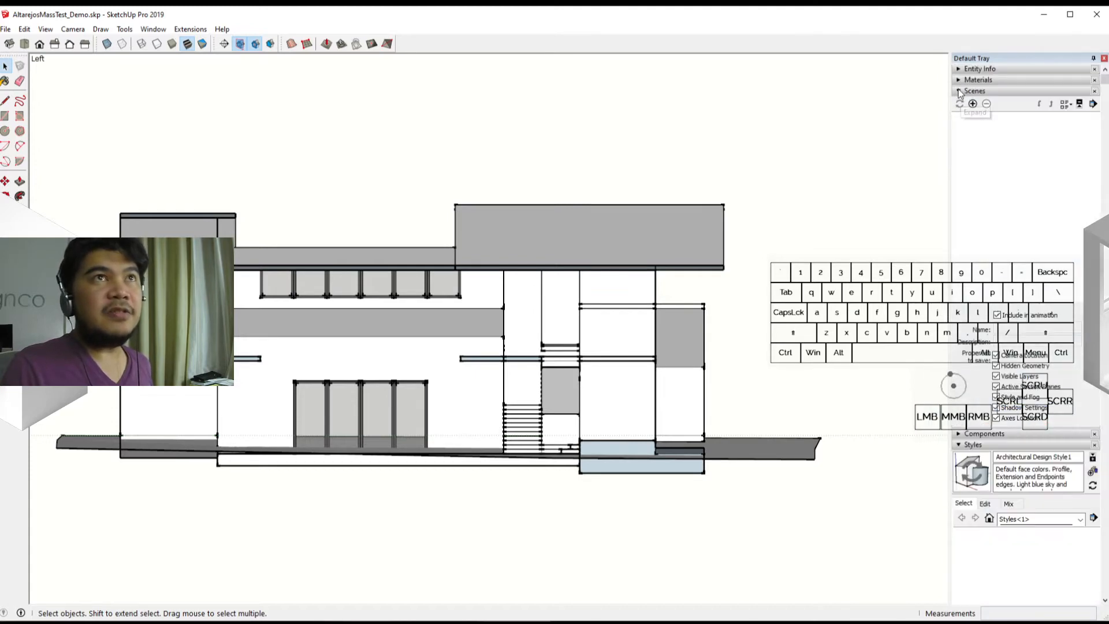
{"action": "left_click", "coordinate": [972, 104]}
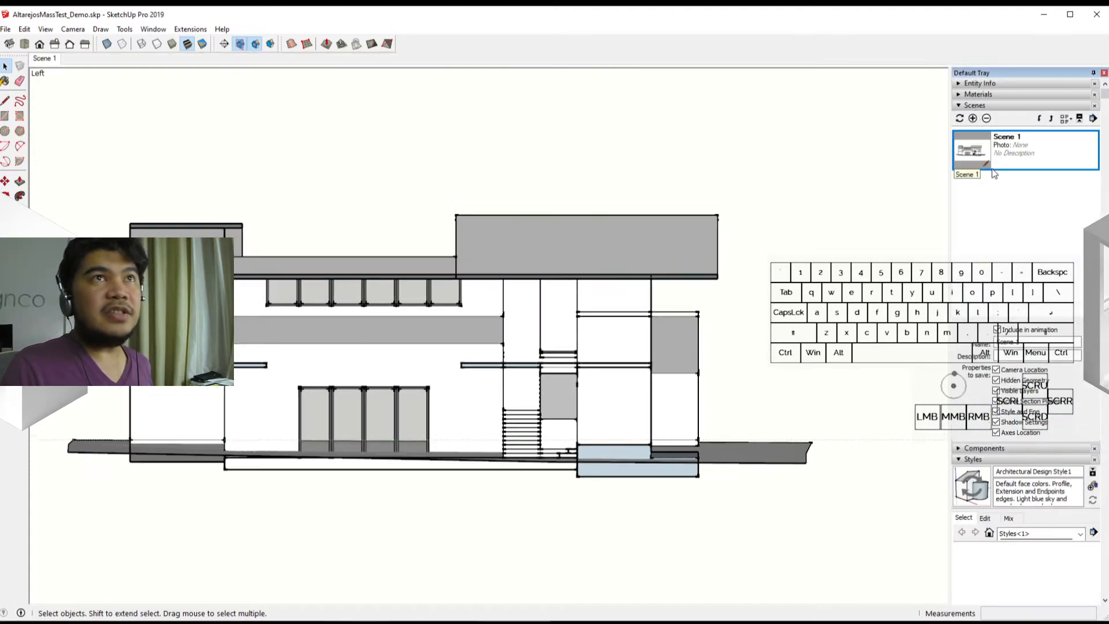
{"action": "double_click", "coordinate": [1026, 342]}
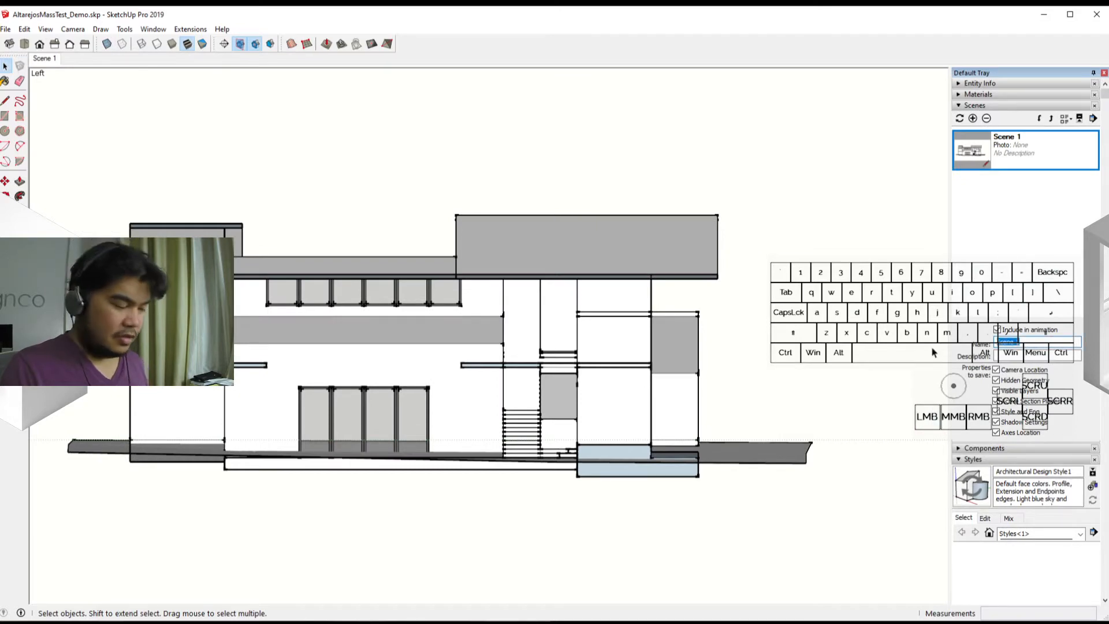
{"action": "type", "text": "F"}
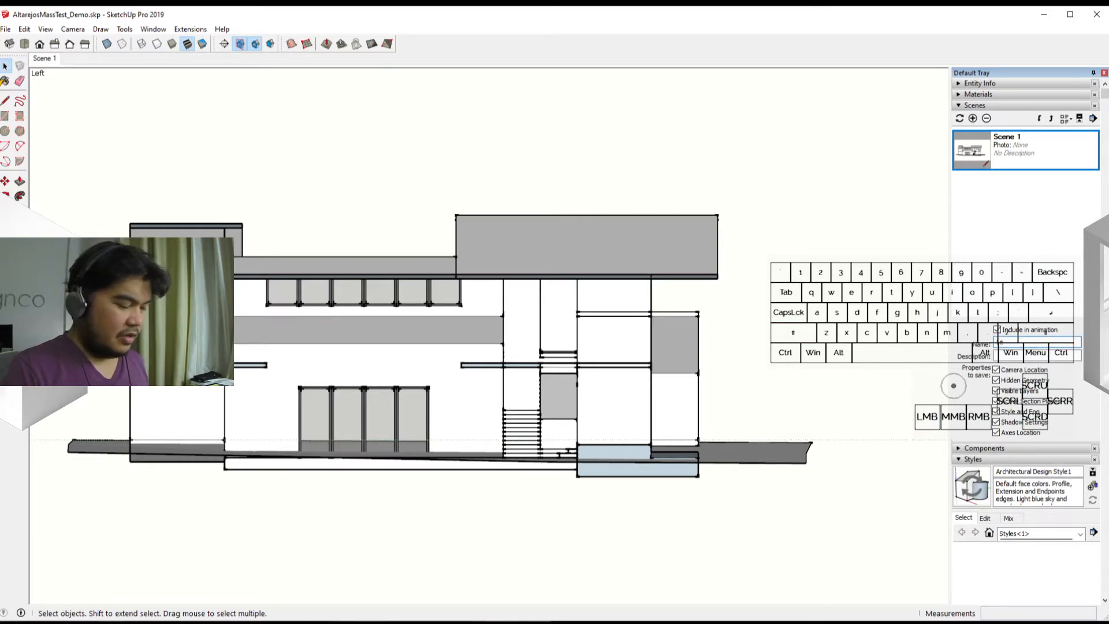
{"action": "key", "text": "BackSpace"}
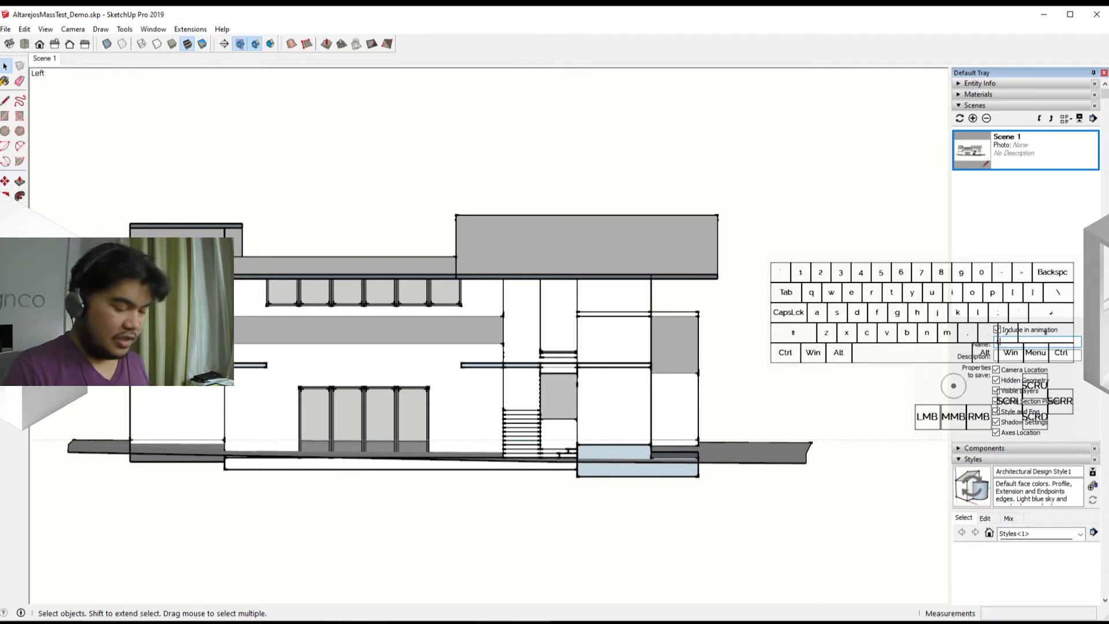
{"action": "type", "text": "LongSect"}
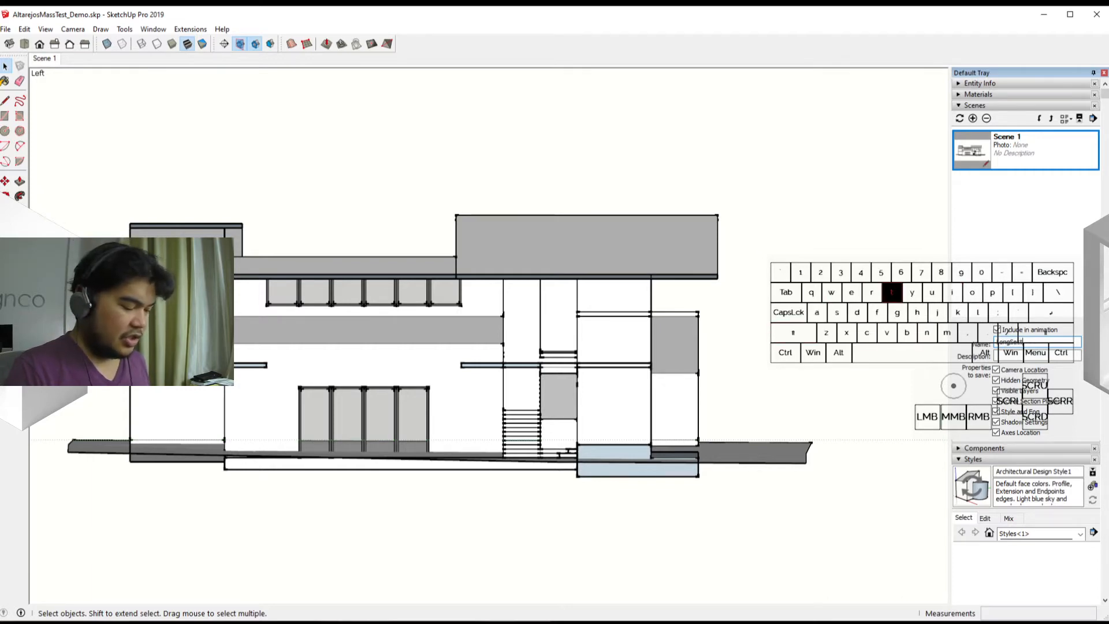
{"action": "type", "text": "ion"}
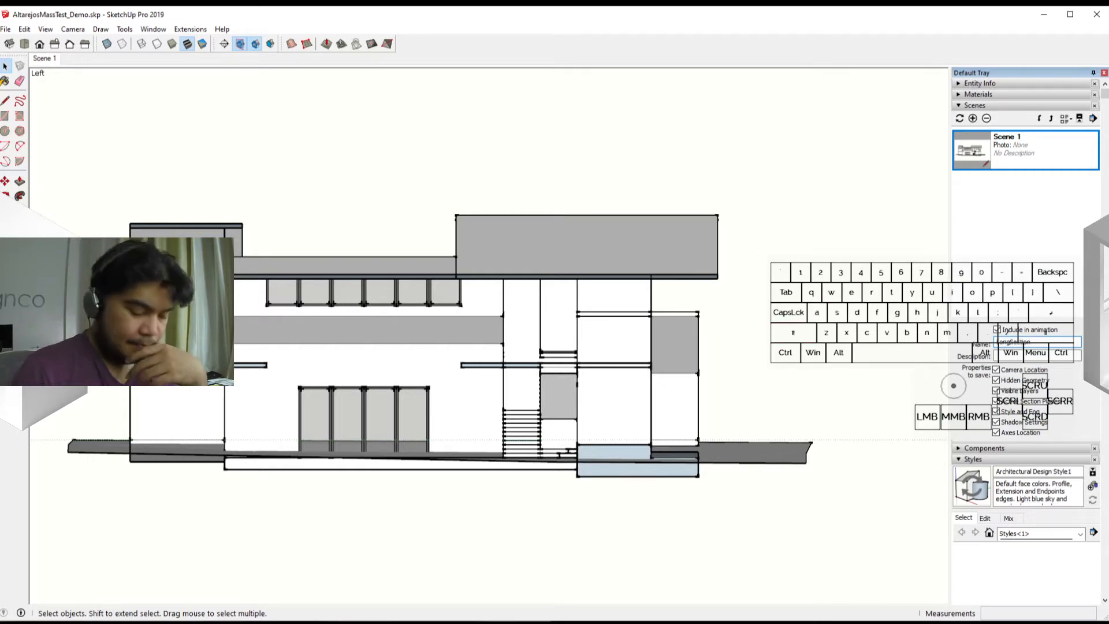
{"action": "key", "text": "Return"}
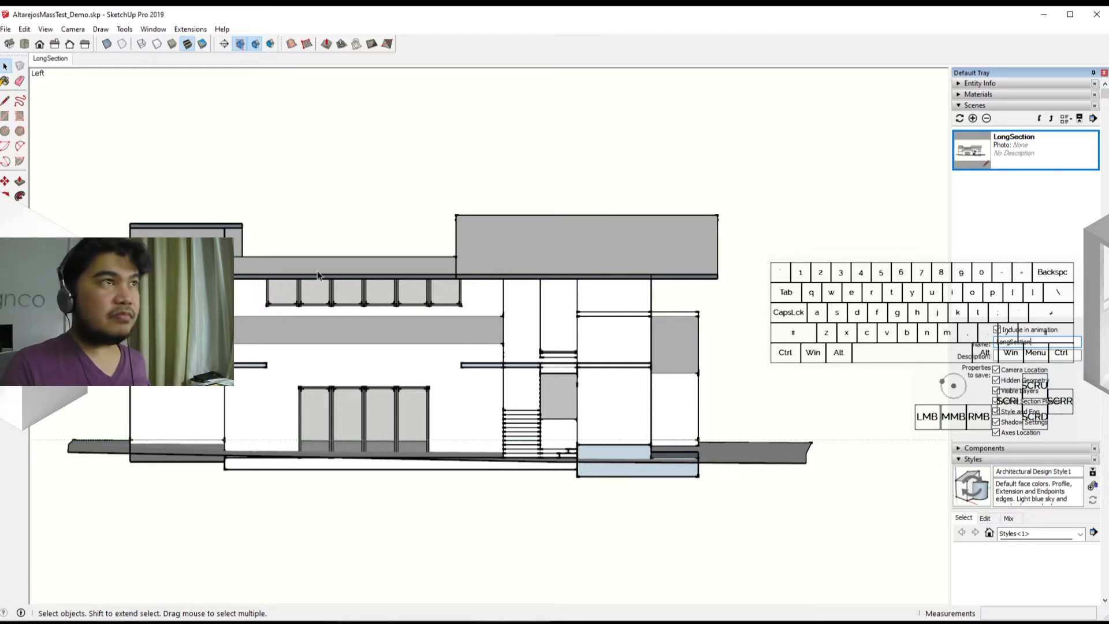
Switch to the isometric view and place a second section plane on the end wall, perpendicular to the long section.
{"action": "left_click", "coordinate": [9, 43]}
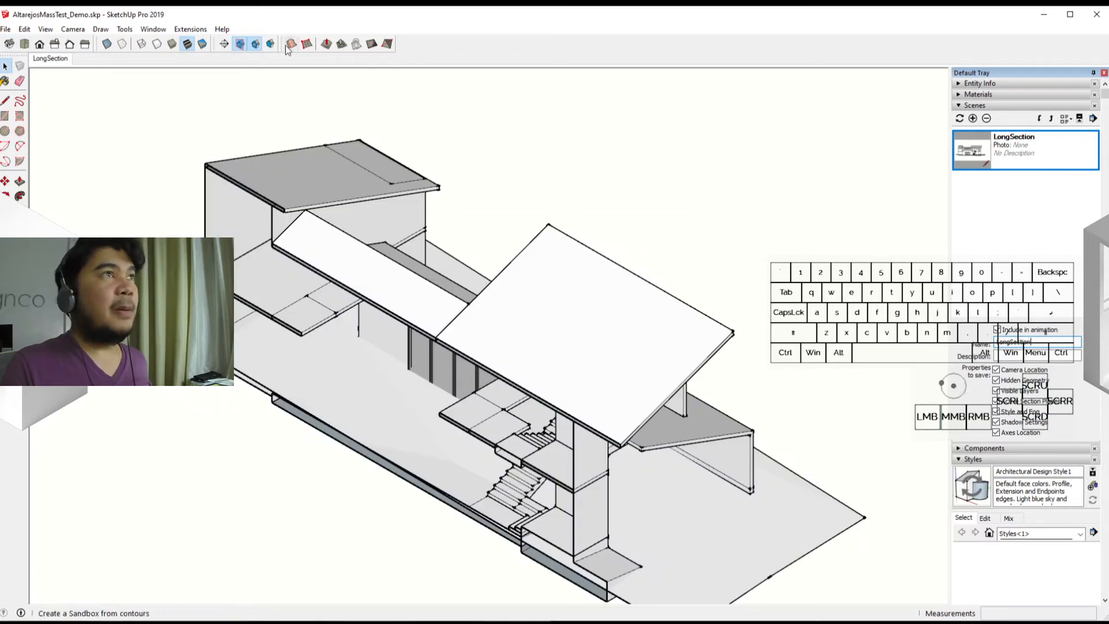
{"action": "left_click", "coordinate": [224, 44]}
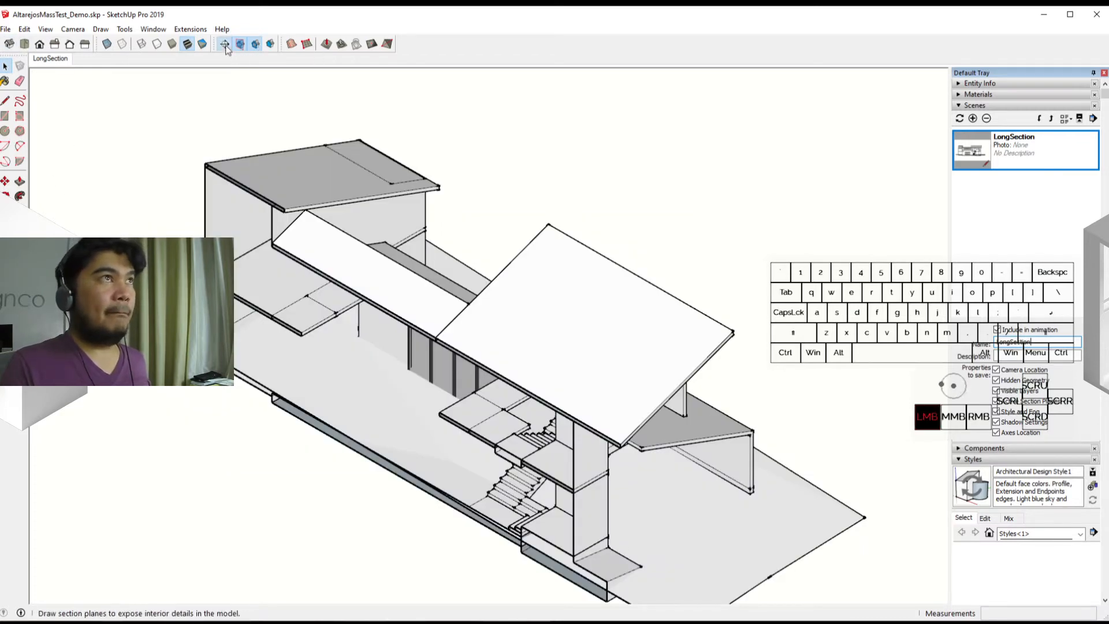
{"action": "left_click", "coordinate": [592, 515]}
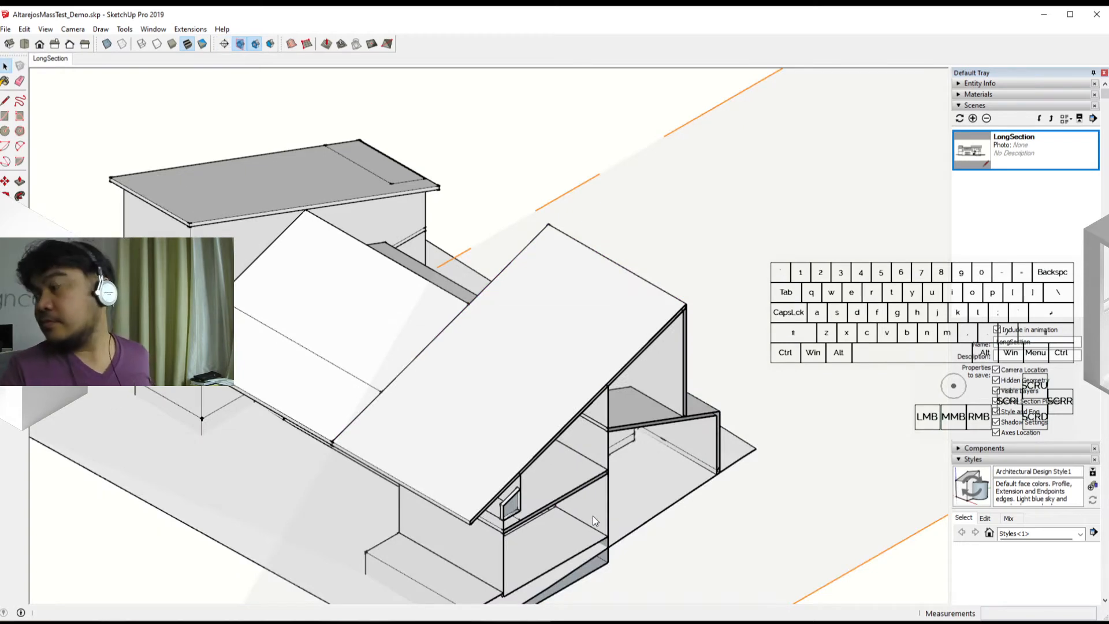
Move the second section plane about 4266 mm inward from the end wall so it cuts through the staircase.
{"action": "key", "text": "space"}
{"action": "scroll", "coordinate": [520, 462], "scroll_direction": "down", "scroll_amount": 6}
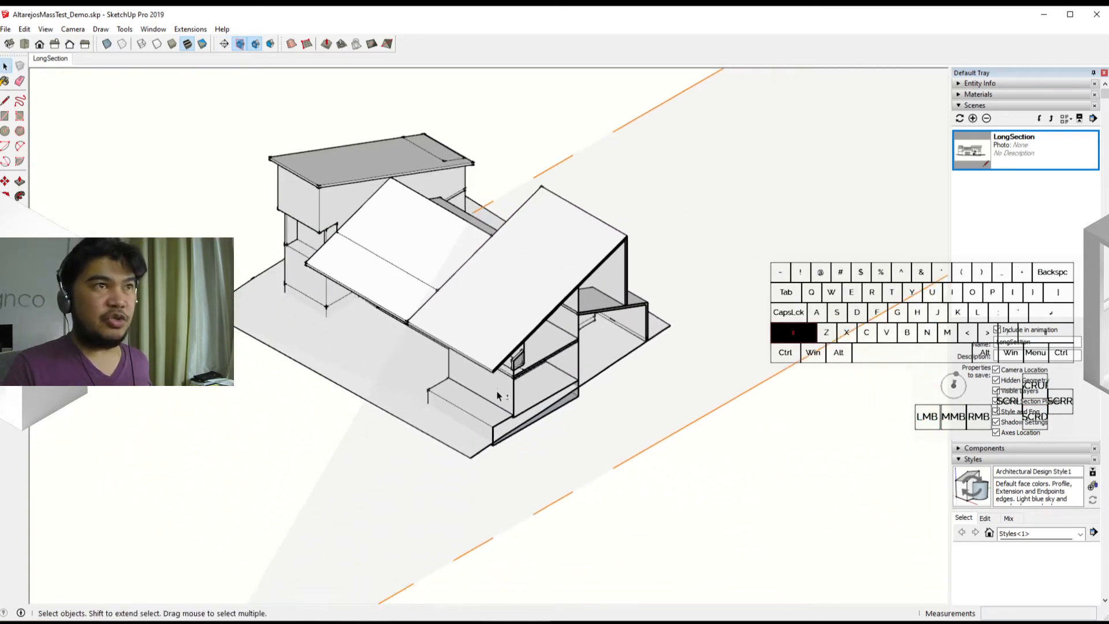
{"action": "left_click", "coordinate": [531, 494]}
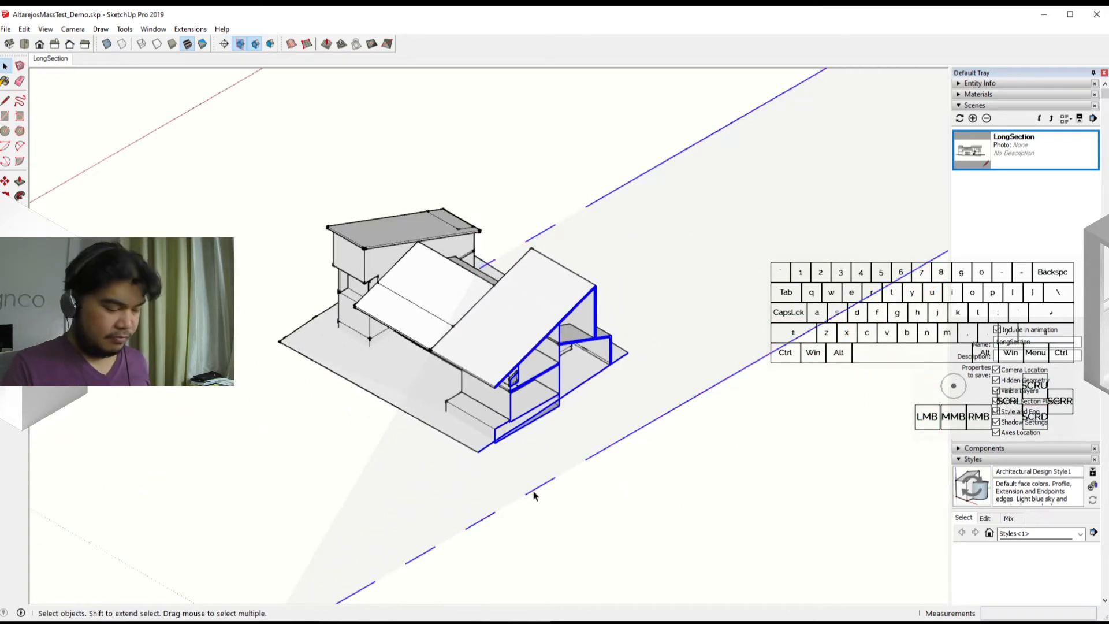
{"action": "key", "text": "m"}
{"action": "left_click", "coordinate": [640, 550]}
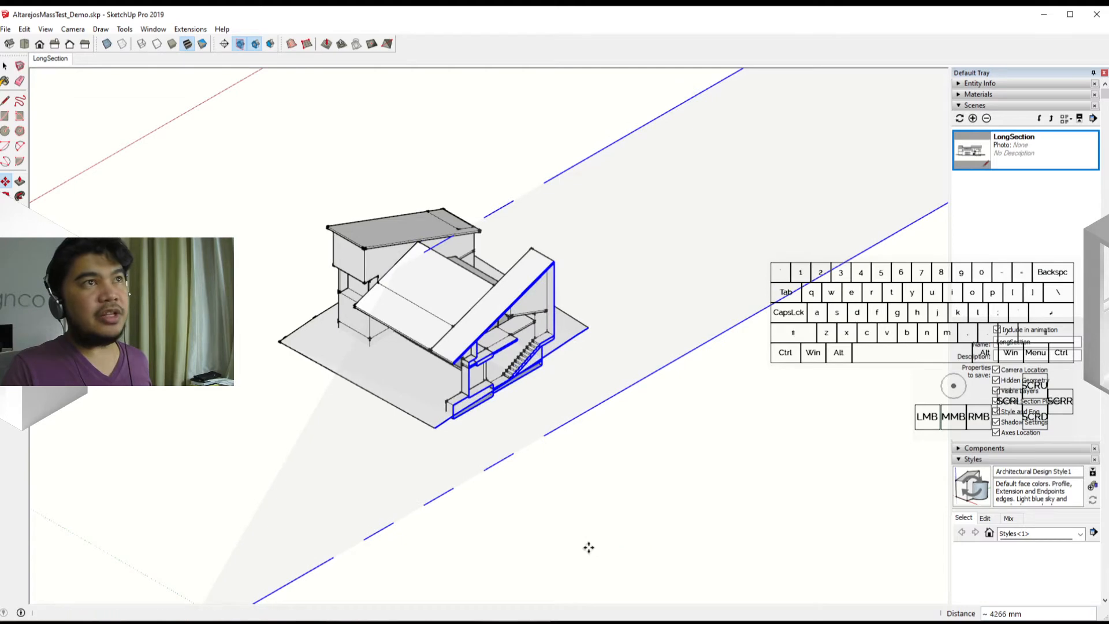
Hide the second section plane and set the standard front view, framing the cross section.
{"action": "right_click", "coordinate": [578, 414]}
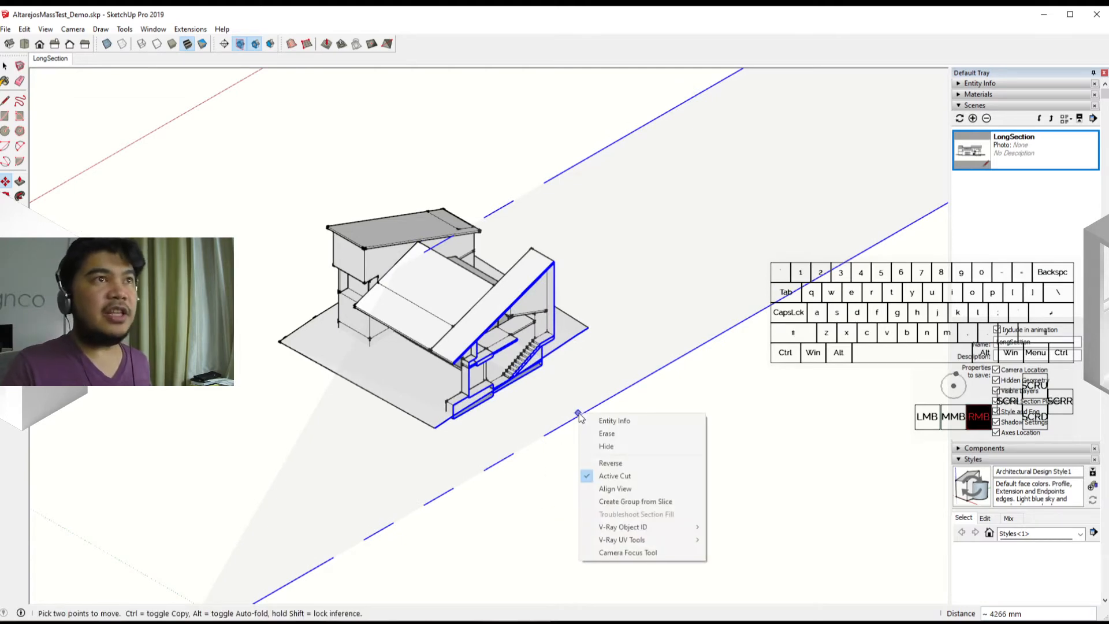
{"action": "left_click", "coordinate": [598, 447]}
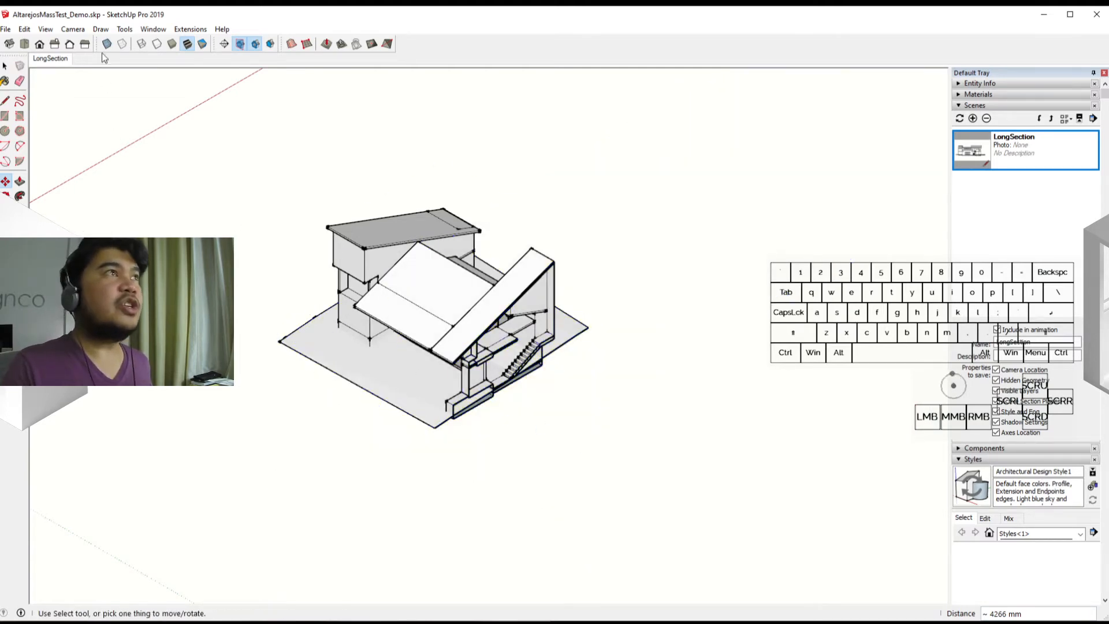
{"action": "left_click", "coordinate": [39, 44]}
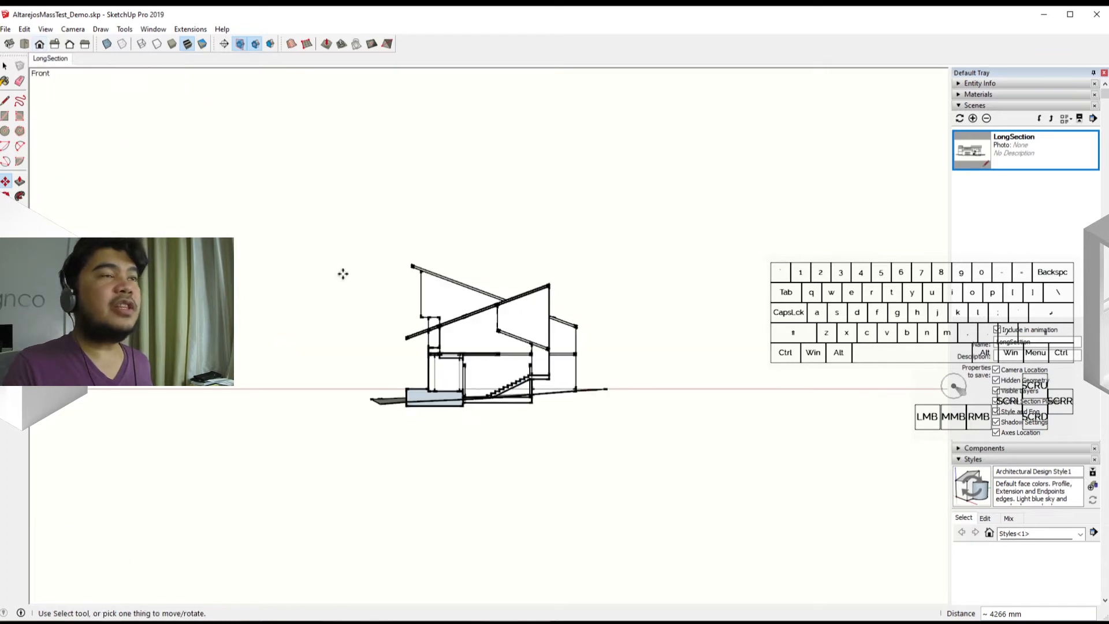
{"action": "scroll", "coordinate": [508, 392], "scroll_direction": "up", "scroll_amount": 4}
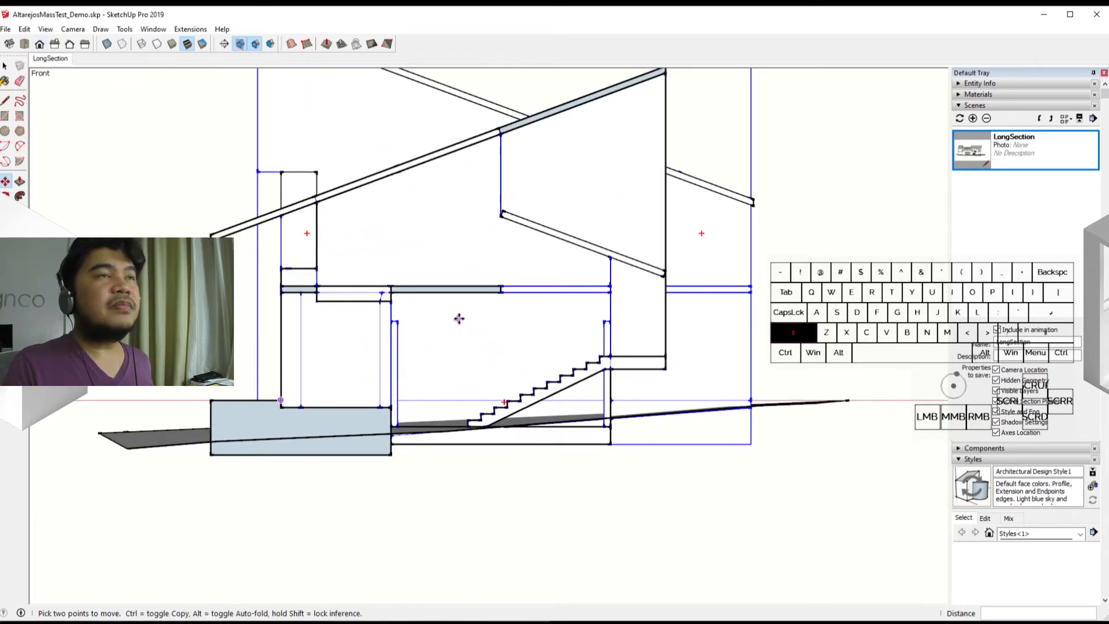
{"action": "middle_click_drag", "start_coordinate": [457, 318], "coordinate": [469, 424], "text": "shift"}
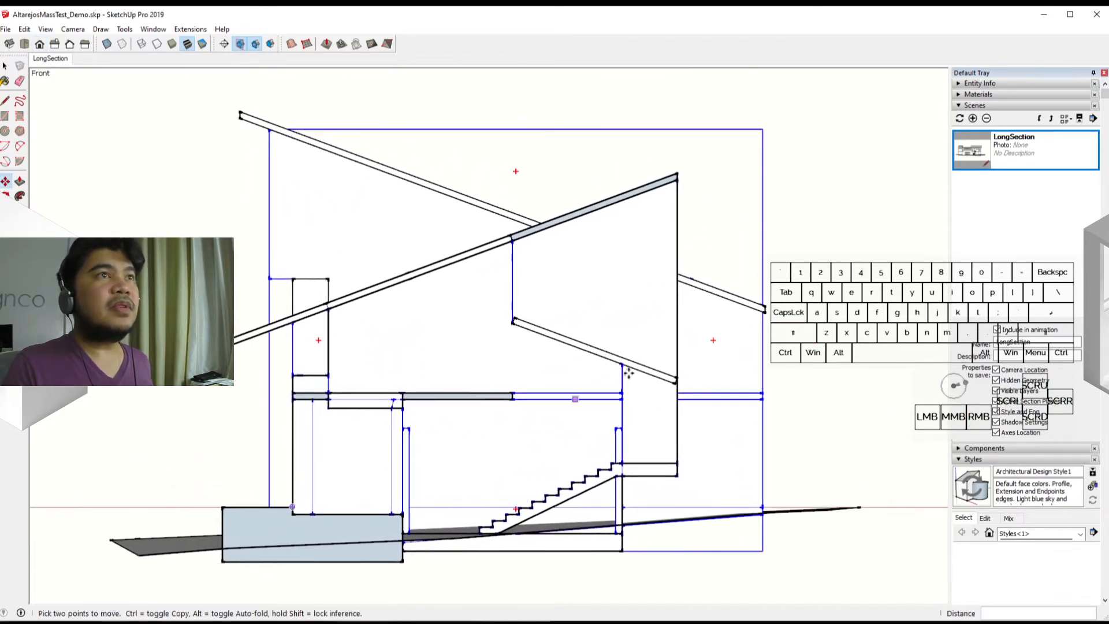
{"action": "key", "text": "m"}
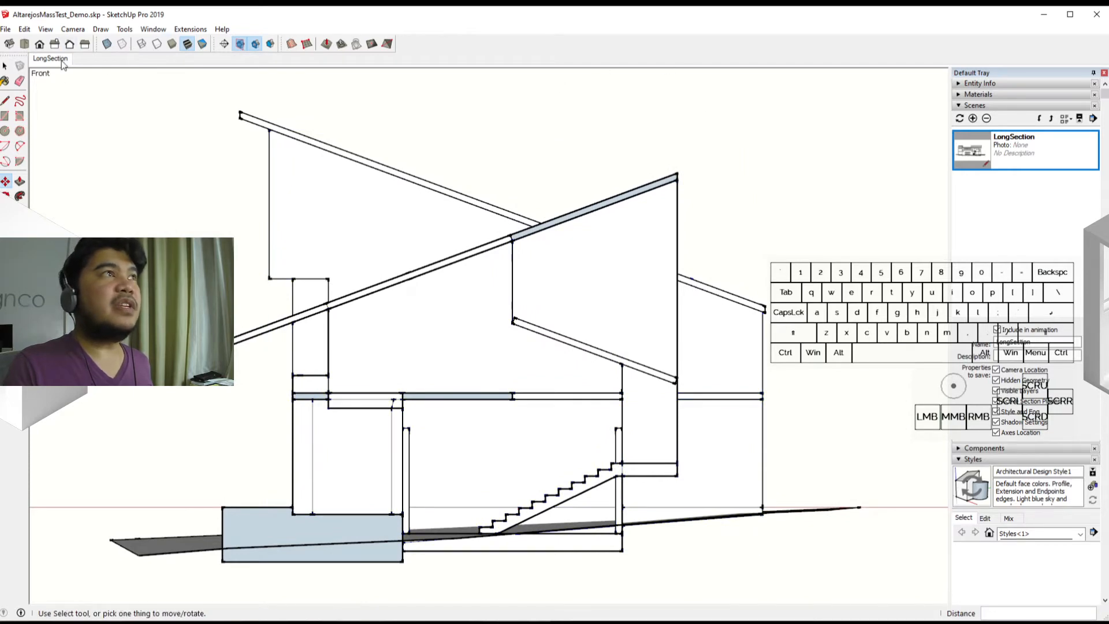
Add a scene of the current section view and name it CrossSection.
{"action": "left_click", "coordinate": [974, 119]}
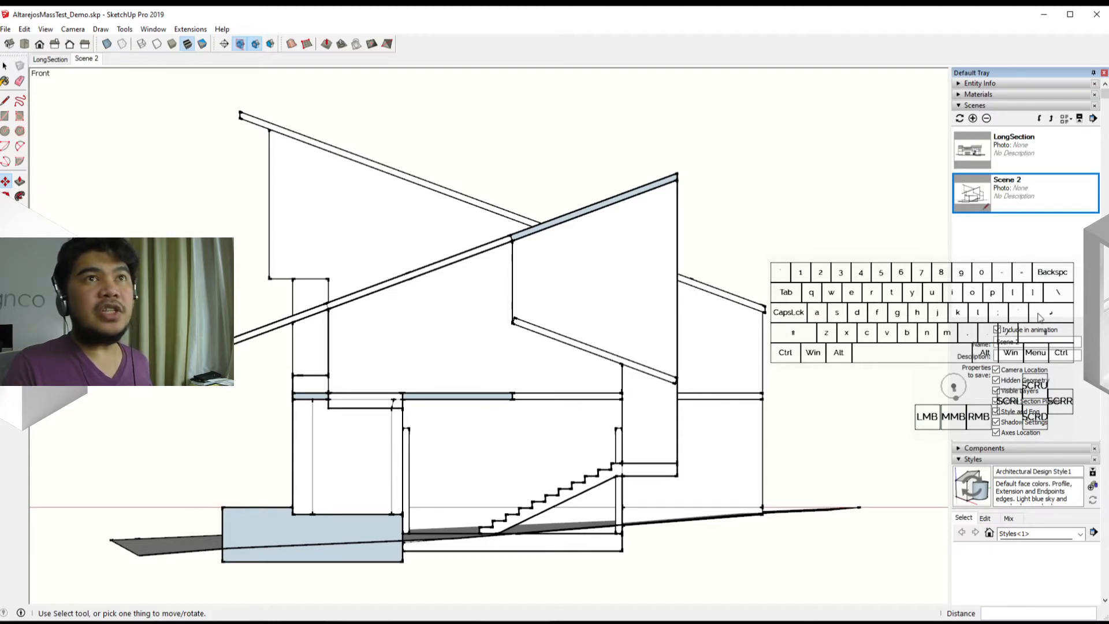
{"action": "left_click", "coordinate": [1037, 341]}
{"action": "type", "text": "Cr"}
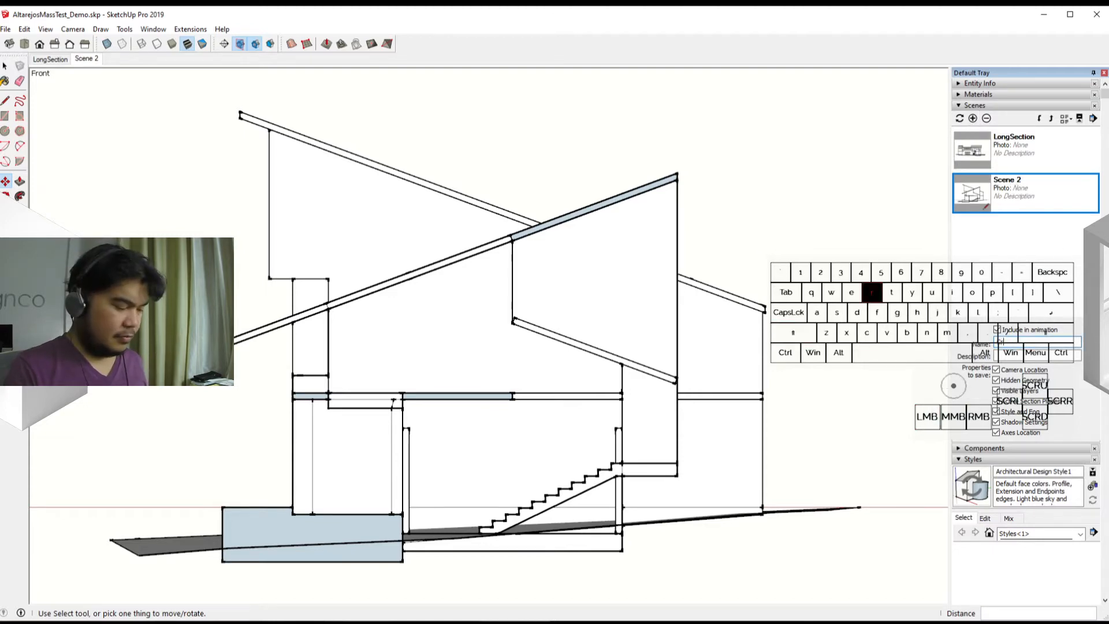
{"action": "type", "text": "ossSection"}
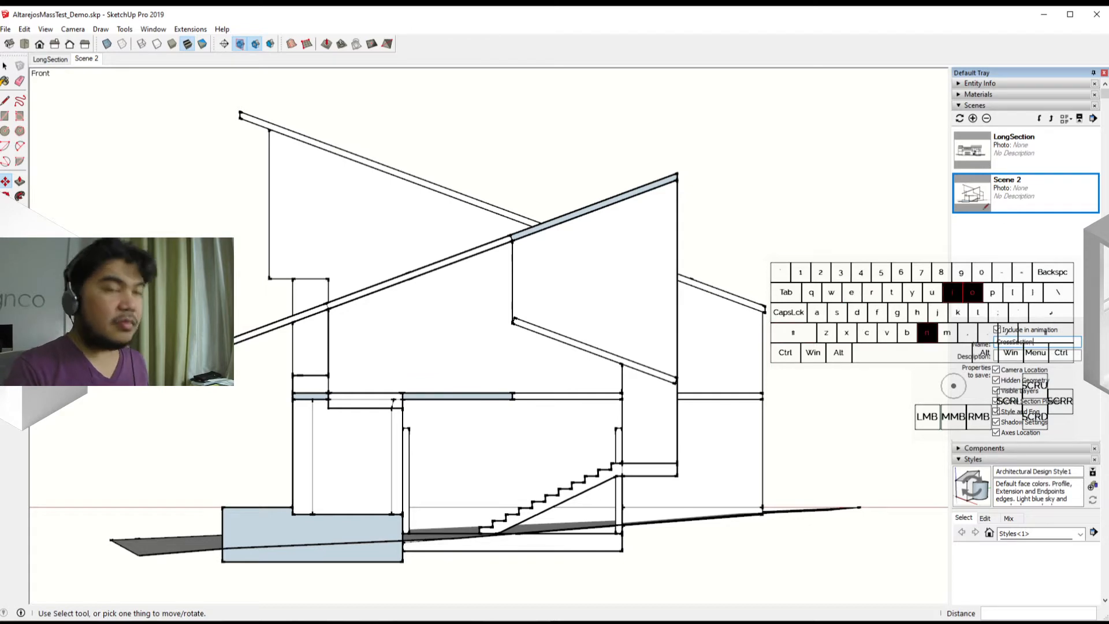
{"action": "key", "text": "Return"}
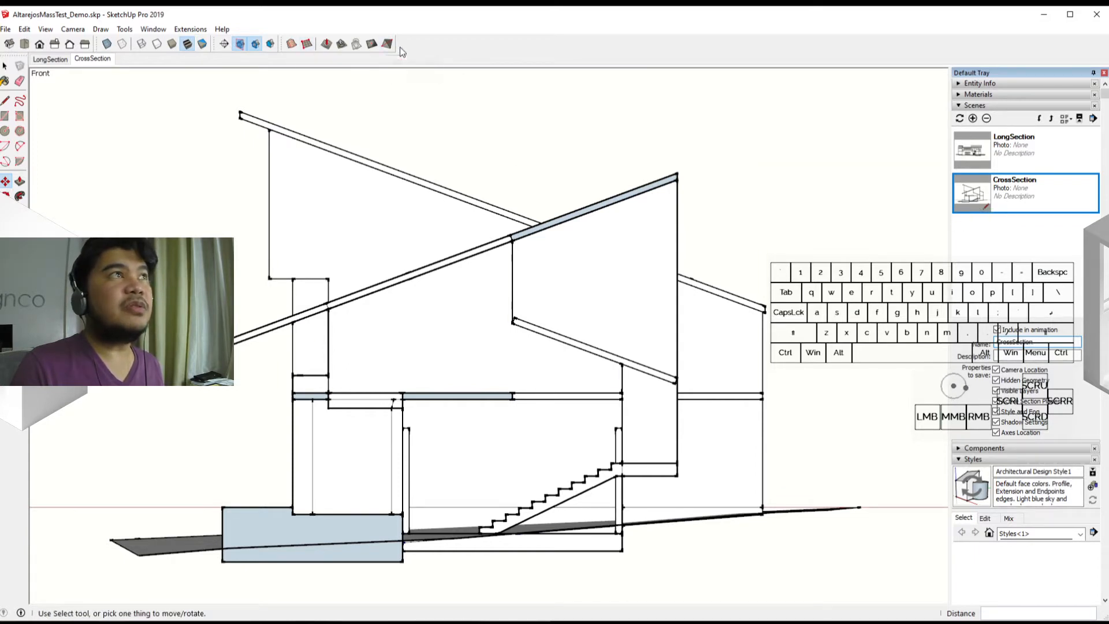
Display the Shadows toolbar, dock it beside the other toolbars, and turn on shadows in the model.
{"action": "right_click", "coordinate": [429, 55]}
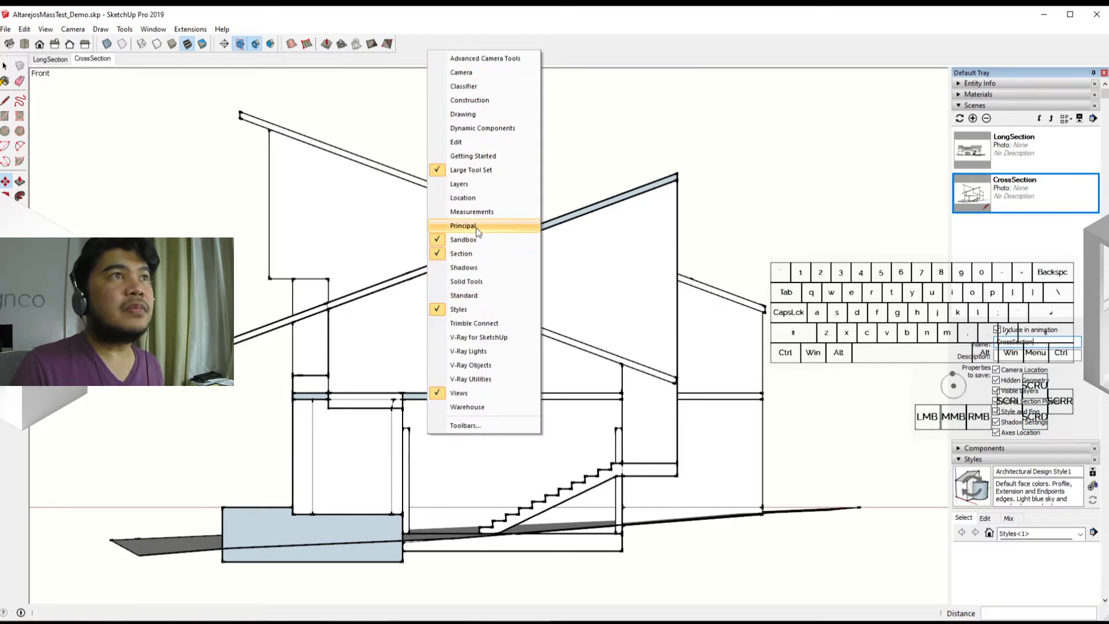
{"action": "left_click", "coordinate": [464, 267]}
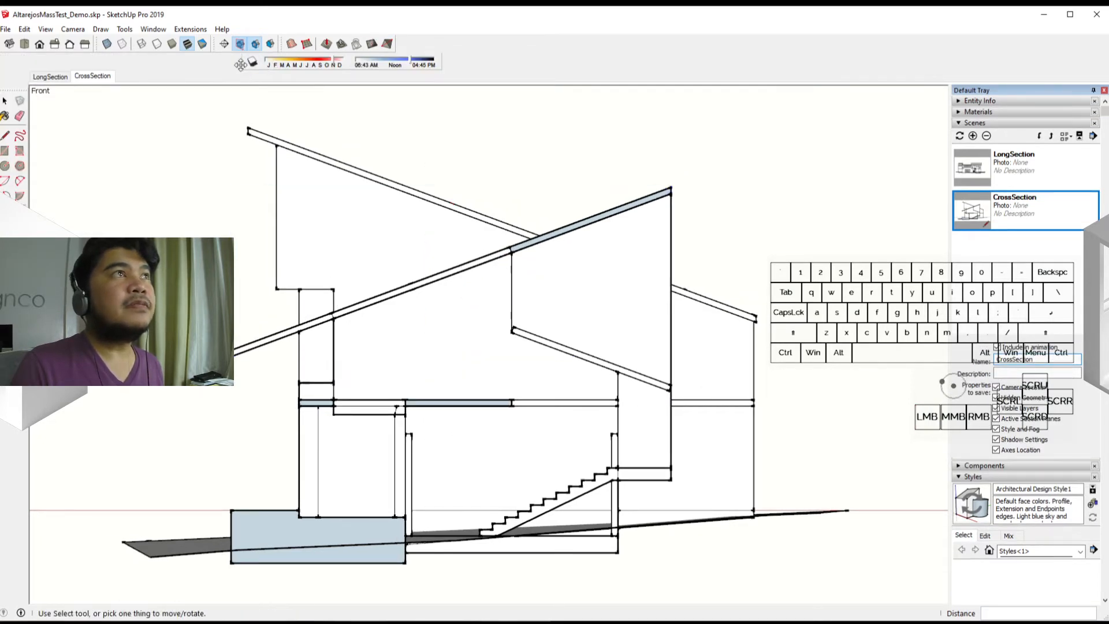
{"action": "left_click_drag", "start_coordinate": [248, 62], "coordinate": [408, 45]}
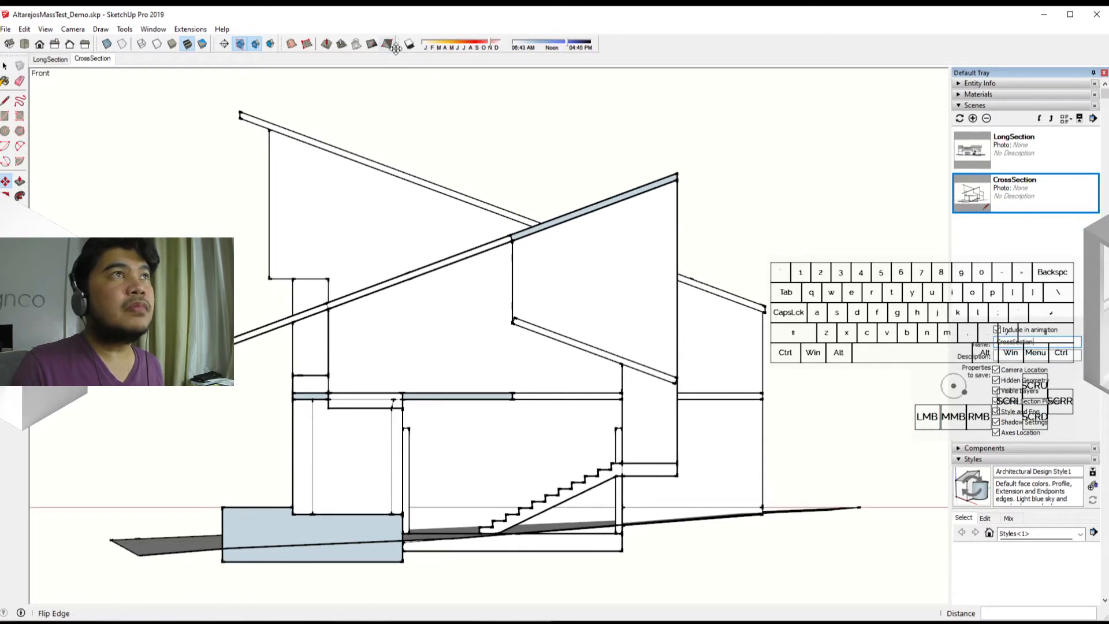
{"action": "left_click", "coordinate": [409, 46]}
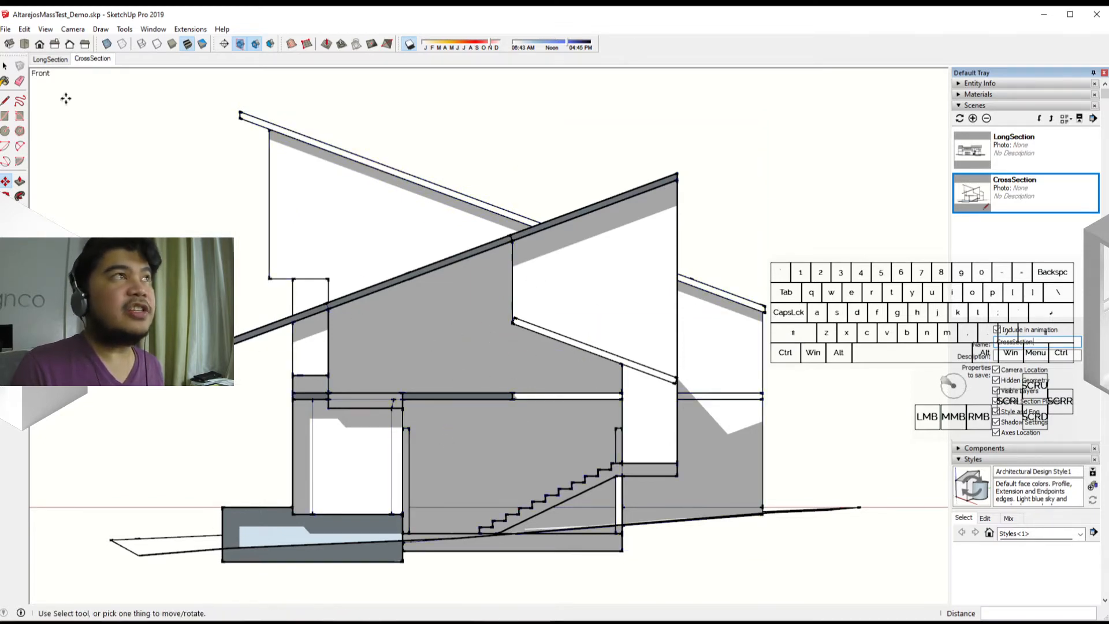
Examine the shadows on the cross-cut model from the isometric view and a lower angle.
{"action": "left_click", "coordinate": [9, 45]}
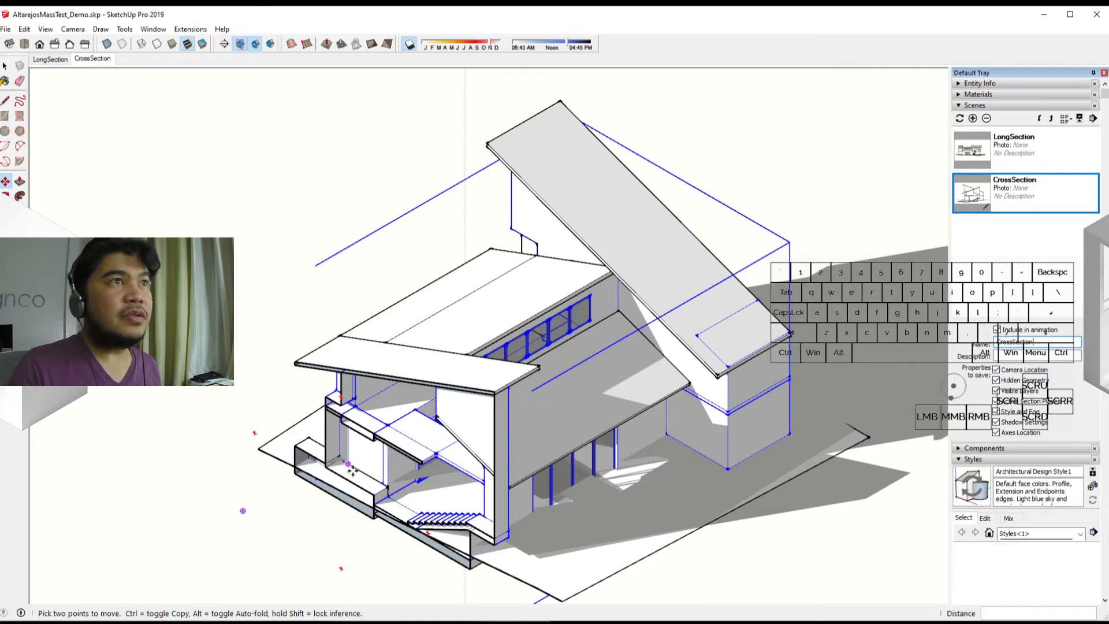
{"action": "middle_click_drag", "start_coordinate": [283, 522], "coordinate": [419, 361]}
{"action": "key", "text": "m"}
{"action": "scroll", "coordinate": [418, 362], "scroll_direction": "up", "scroll_amount": 3}
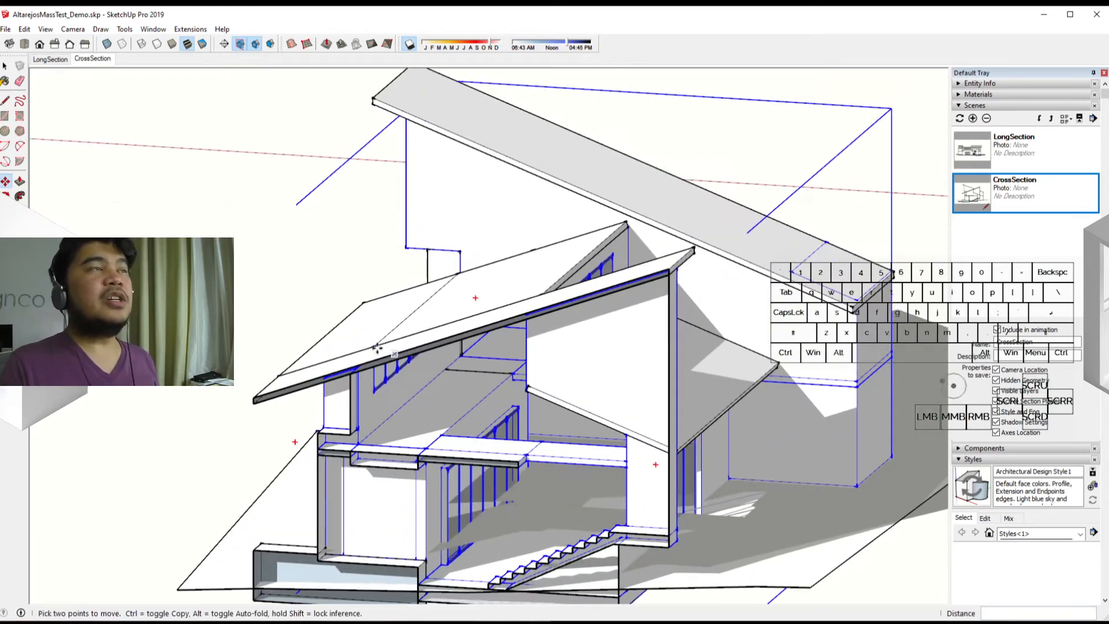
Return to the standard front view and update the CrossSection scene with all properties, including the shadow settings.
{"action": "left_click", "coordinate": [39, 44]}
{"action": "scroll", "coordinate": [601, 440], "scroll_direction": "up", "scroll_amount": 2}
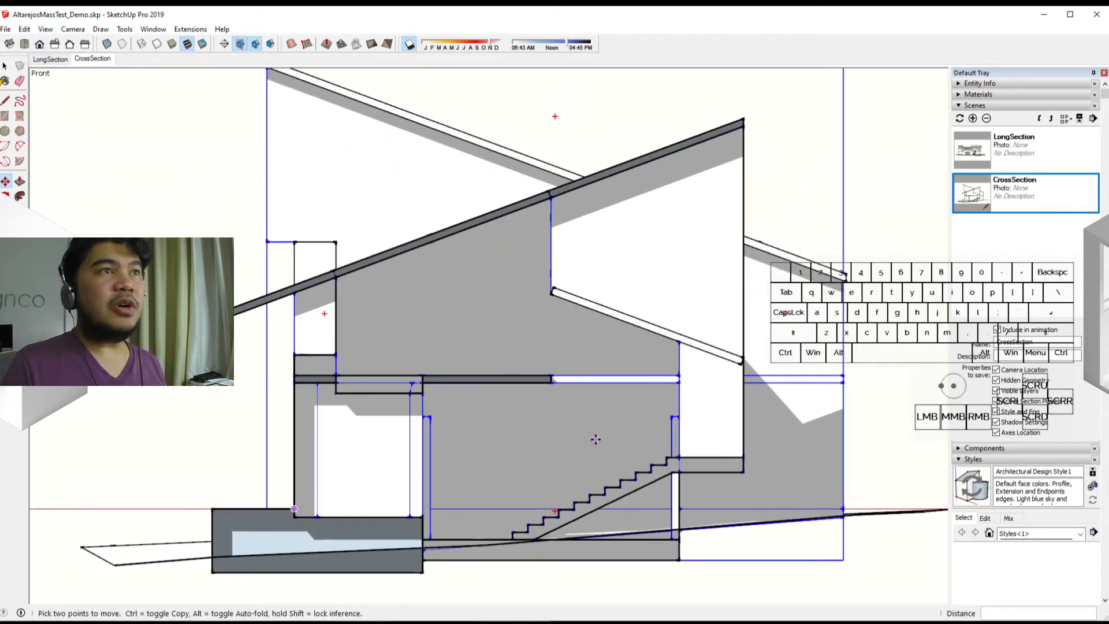
{"action": "scroll", "coordinate": [492, 396], "scroll_direction": "down", "scroll_amount": 1}
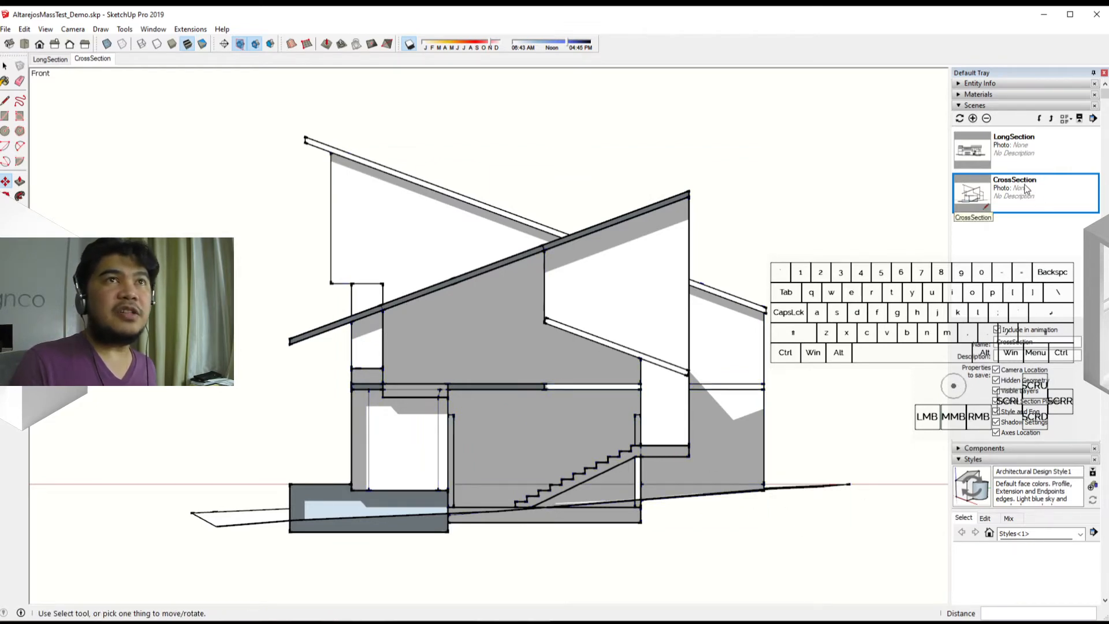
{"action": "right_click", "coordinate": [1007, 187]}
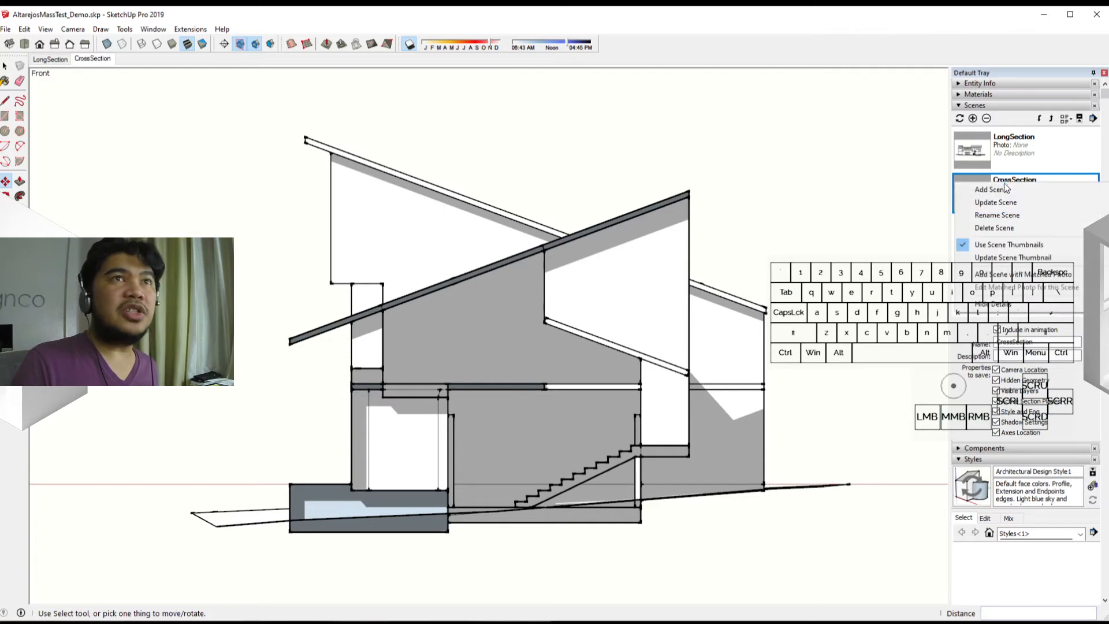
{"action": "left_click", "coordinate": [992, 202]}
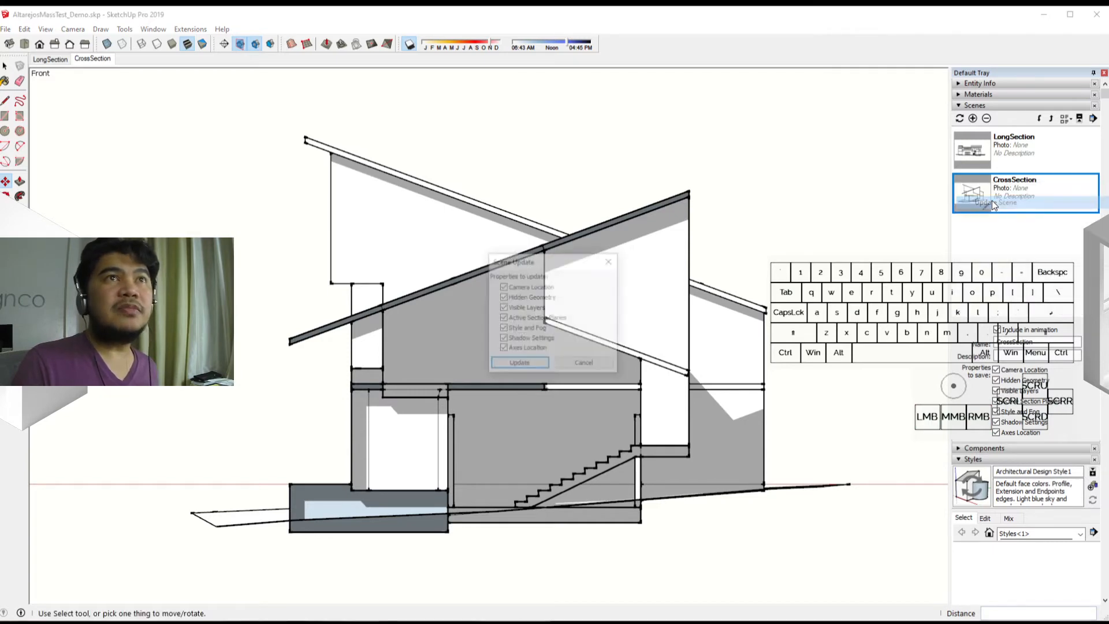
{"action": "left_click", "coordinate": [518, 364]}
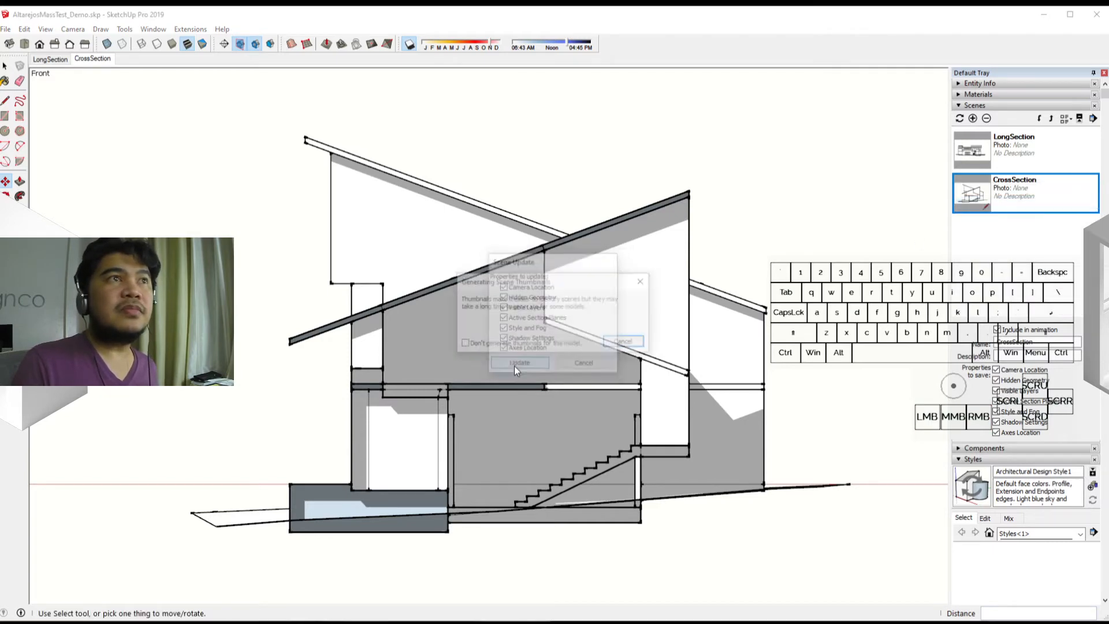
Open the LongSection scene, turn on shadows, and update the scene with all its properties.
{"action": "left_click", "coordinate": [1012, 142]}
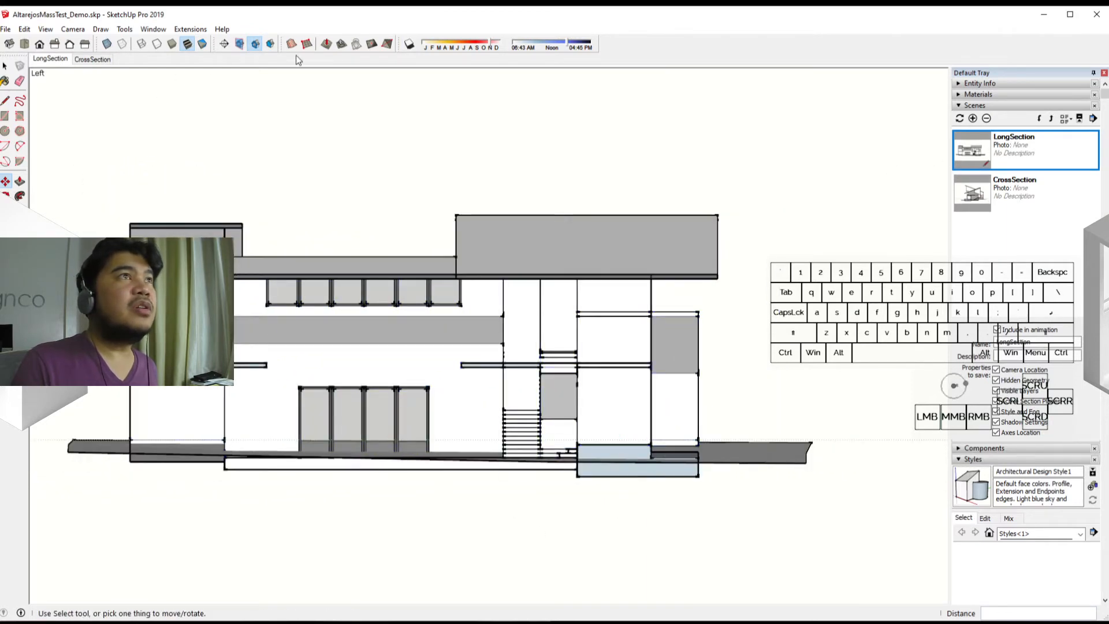
{"action": "left_click", "coordinate": [409, 45]}
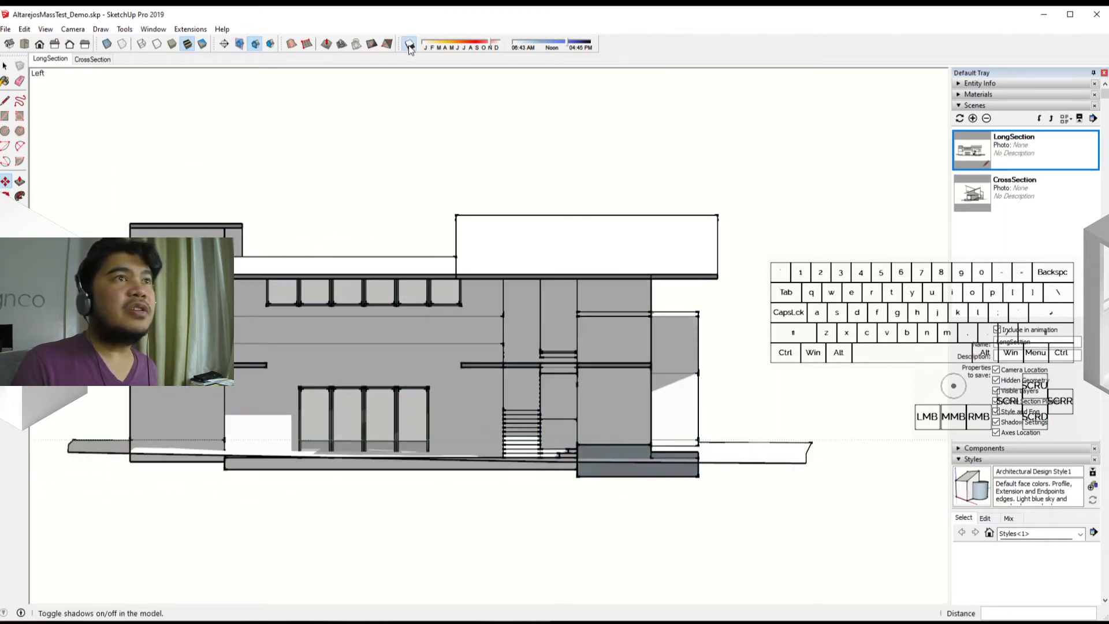
{"action": "right_click", "coordinate": [973, 148]}
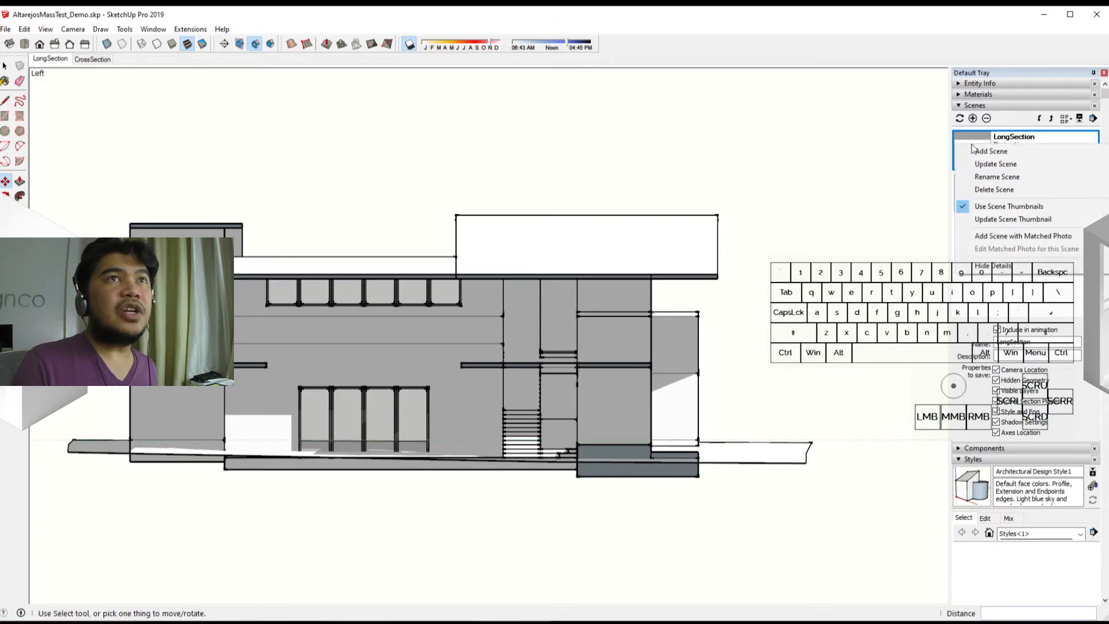
{"action": "left_click", "coordinate": [996, 164]}
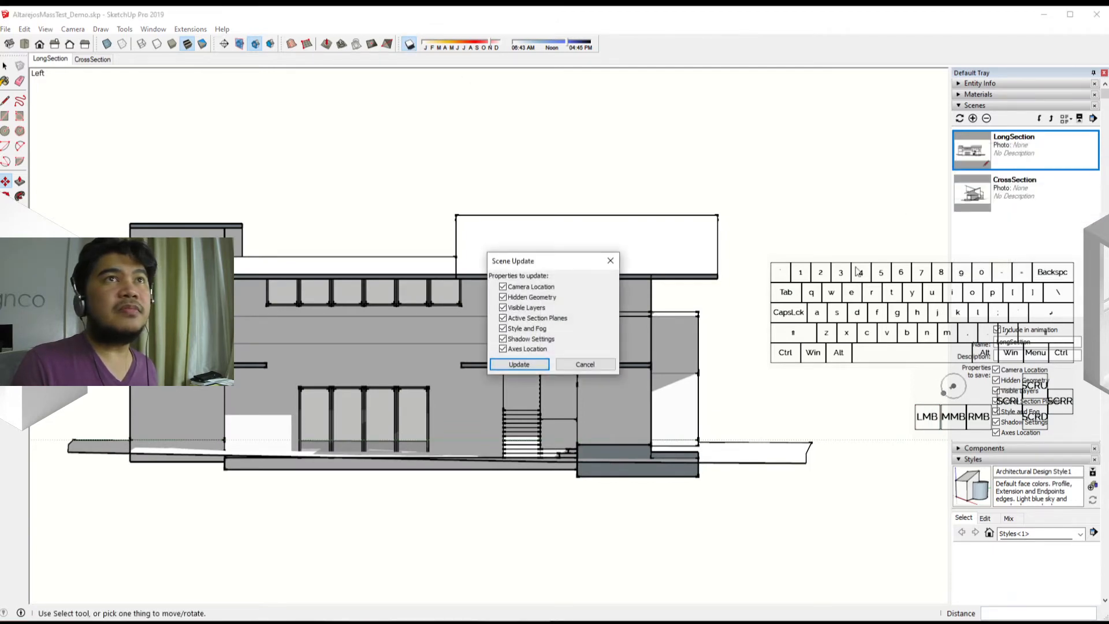
{"action": "left_click", "coordinate": [505, 365]}
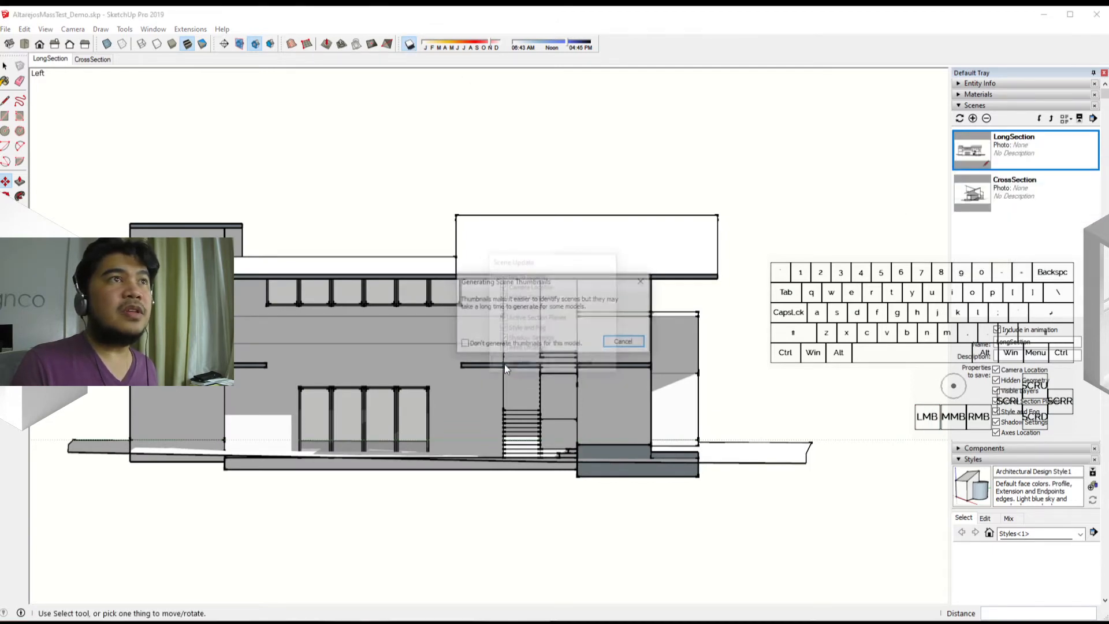
Switch the long section to the isometric view and turn on the display of hidden geometry.
{"action": "left_click", "coordinate": [10, 46]}
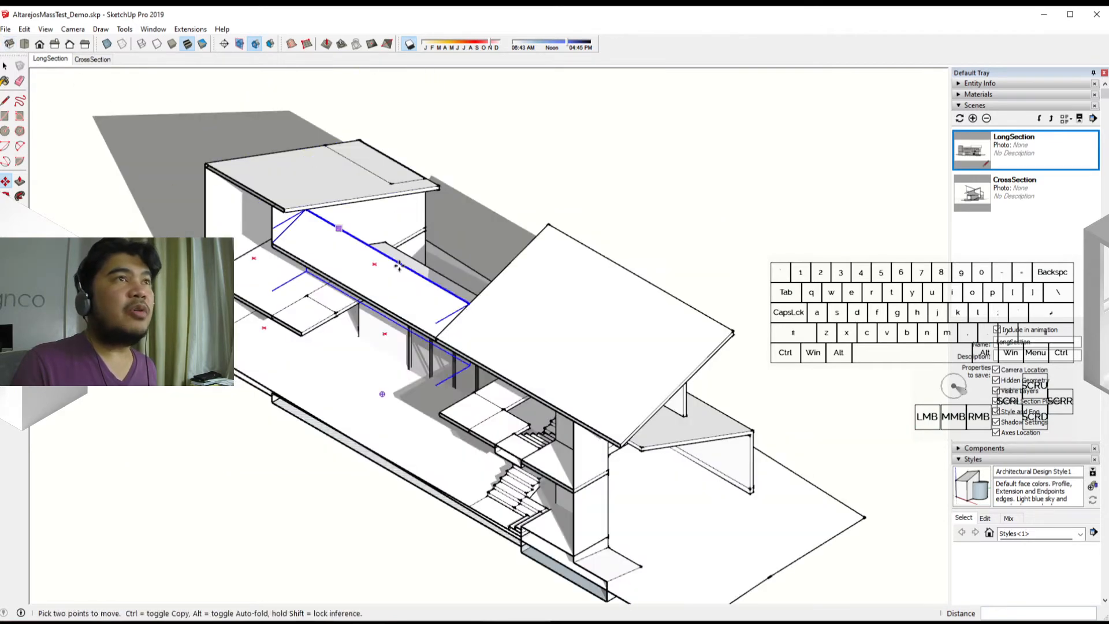
{"action": "key", "text": "space"}
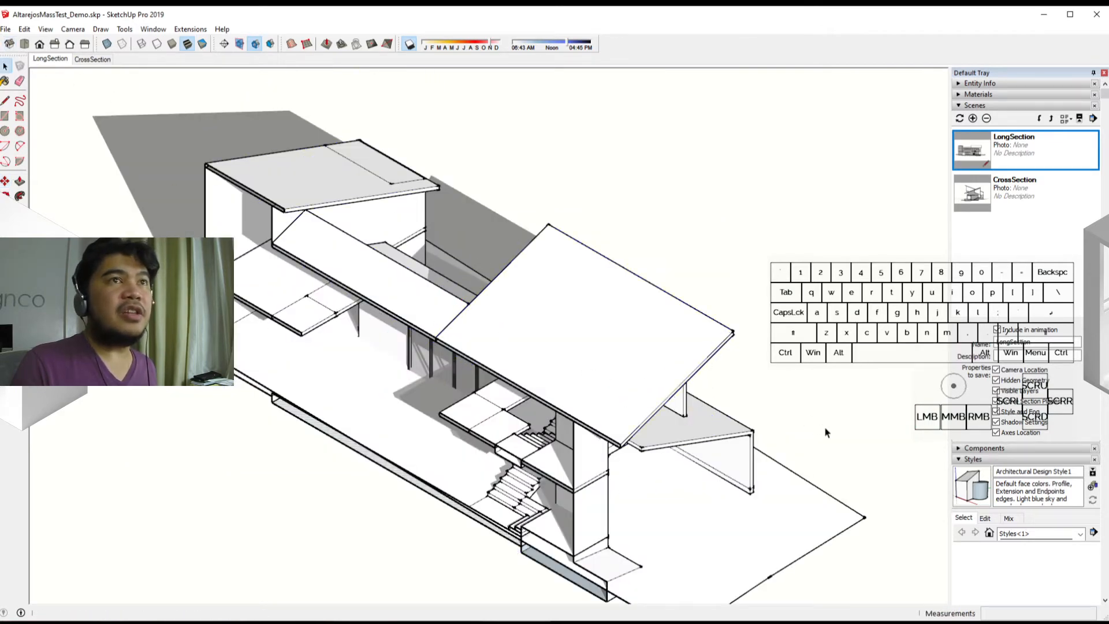
{"action": "left_click", "coordinate": [45, 29]}
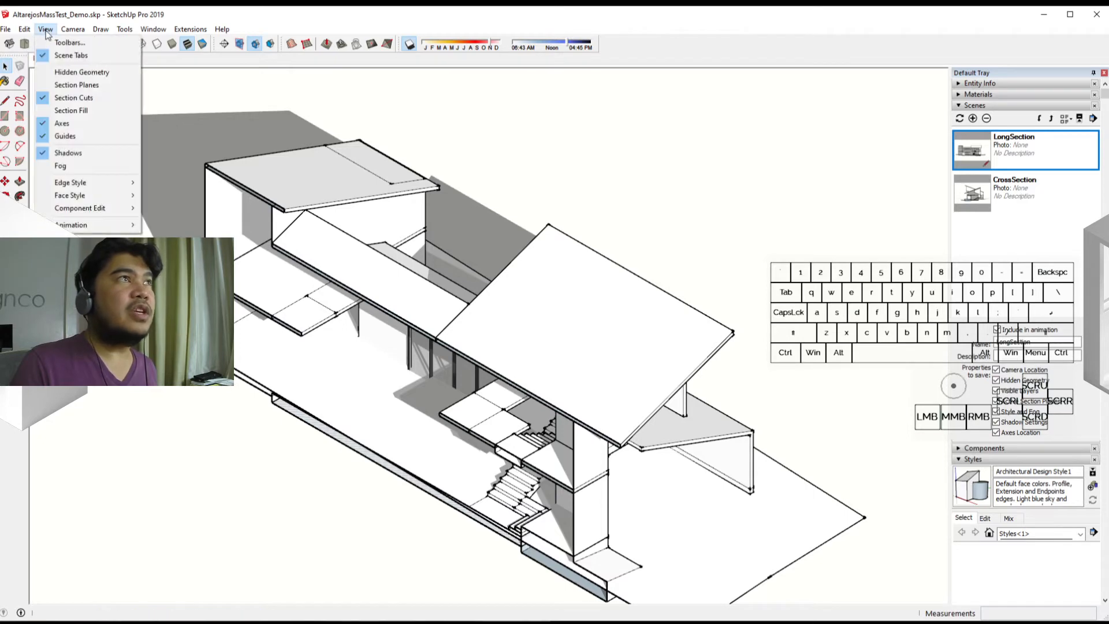
{"action": "left_click", "coordinate": [67, 71]}
{"action": "scroll", "coordinate": [494, 406], "scroll_direction": "down", "scroll_amount": 10}
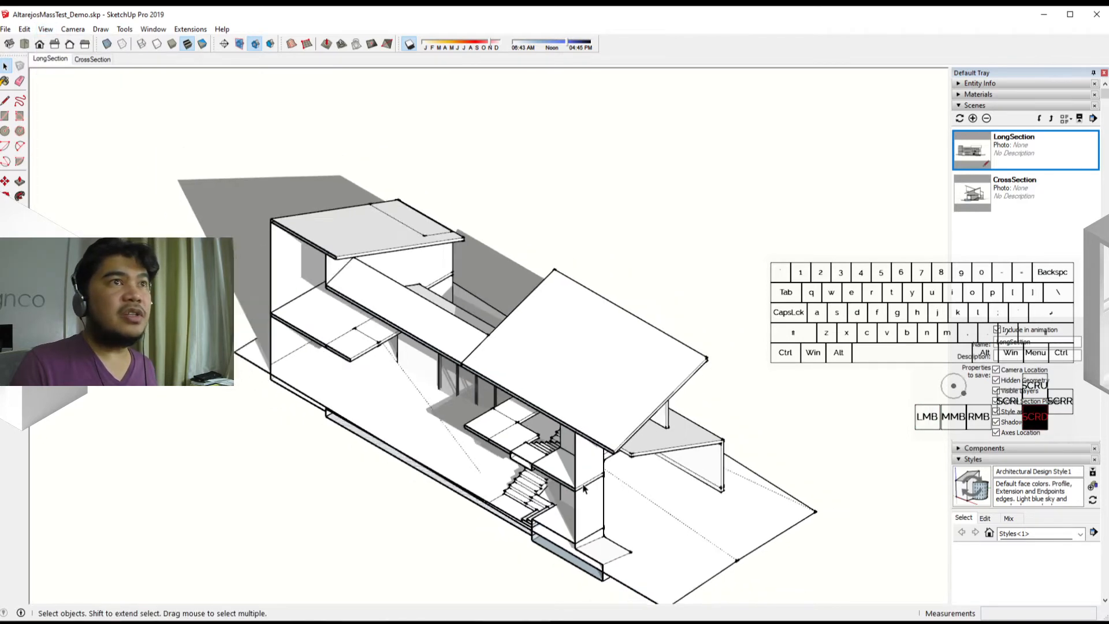
{"action": "middle_click_drag", "start_coordinate": [636, 508], "coordinate": [637, 498], "text": "shift"}
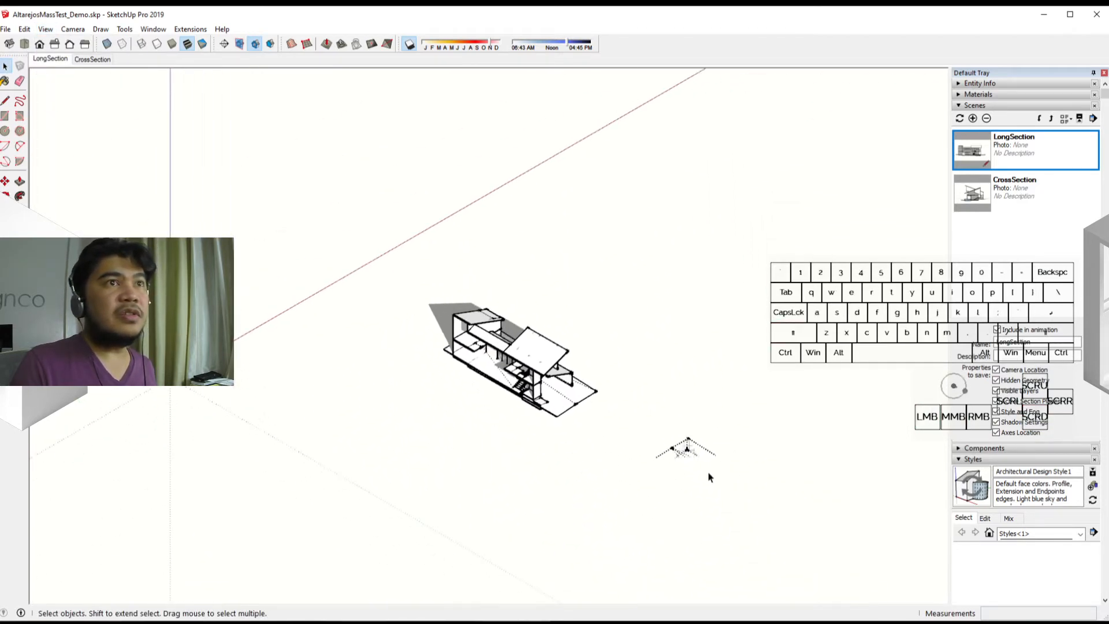
{"action": "scroll", "coordinate": [643, 453], "scroll_direction": "up", "scroll_amount": 5}
{"action": "mouse_move", "coordinate": [519, 428]}
{"action": "middle_mouse_down"}
{"action": "mouse_move", "coordinate": [467, 408]}
{"action": "mouse_move", "coordinate": [300, 279]}
{"action": "mouse_move", "coordinate": [565, 391]}
{"action": "mouse_move", "coordinate": [740, 406]}
{"action": "mouse_move", "coordinate": [964, 359]}
{"action": "mouse_move", "coordinate": [817, 458]}
{"action": "mouse_move", "coordinate": [606, 453]}
{"action": "mouse_move", "coordinate": [763, 412]}
{"action": "mouse_move", "coordinate": [161, 449]}
{"action": "mouse_move", "coordinate": [549, 441]}
{"action": "mouse_move", "coordinate": [376, 421]}
{"action": "mouse_move", "coordinate": [366, 408]}
{"action": "middle_mouse_up"}
{"action": "scroll", "coordinate": [366, 408], "scroll_direction": "up", "scroll_amount": 3}
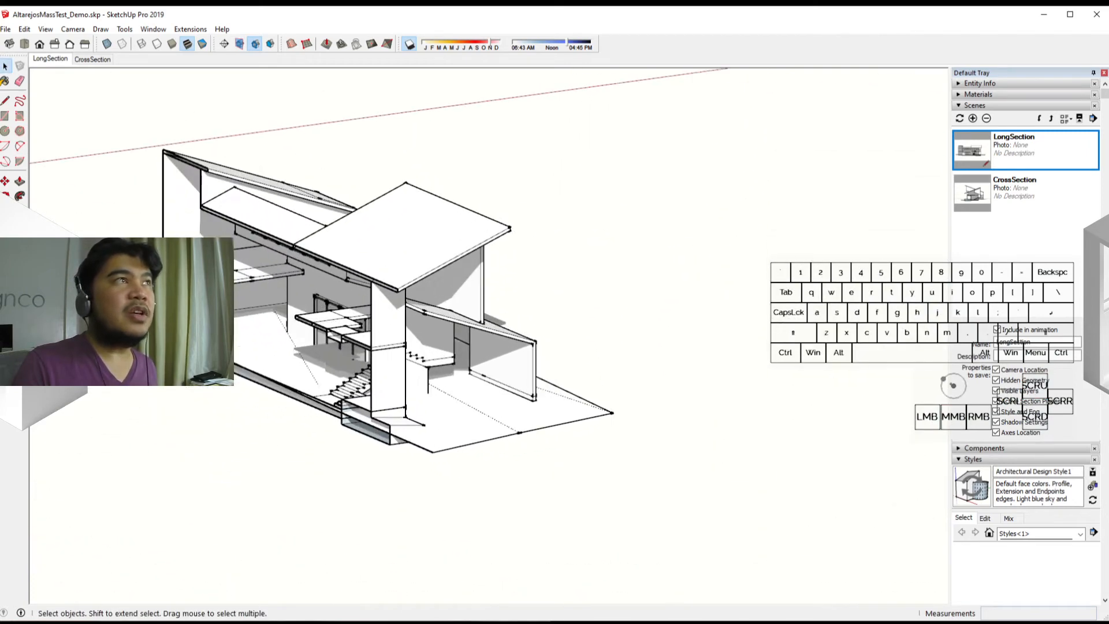
Turn off the display of hidden geometry in the isometric long section view.
{"action": "left_click", "coordinate": [42, 60]}
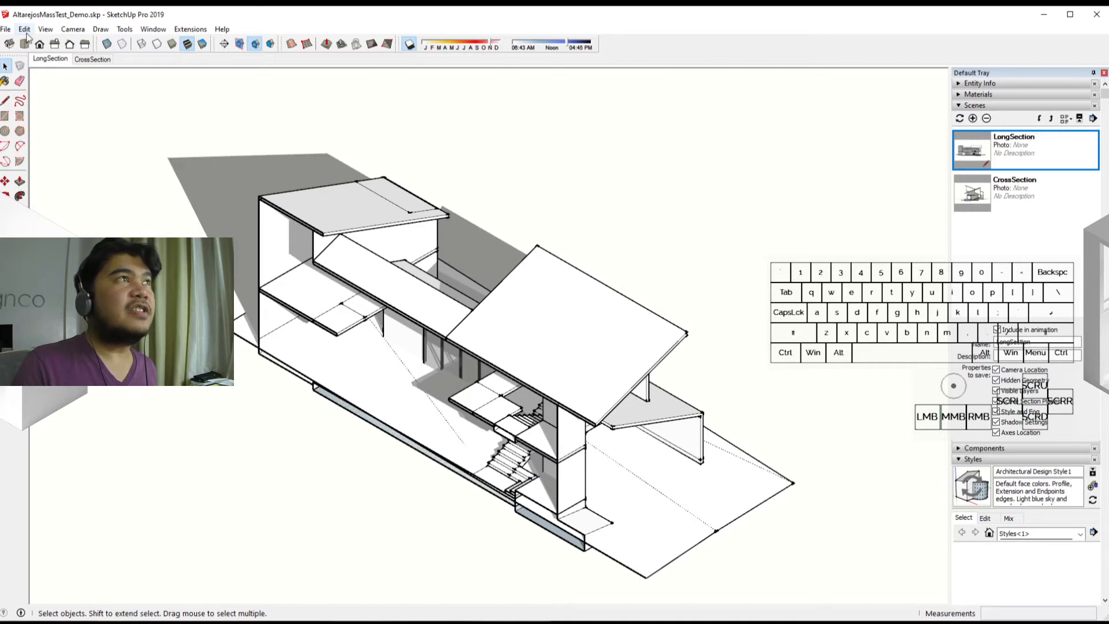
{"action": "left_click", "coordinate": [24, 29]}
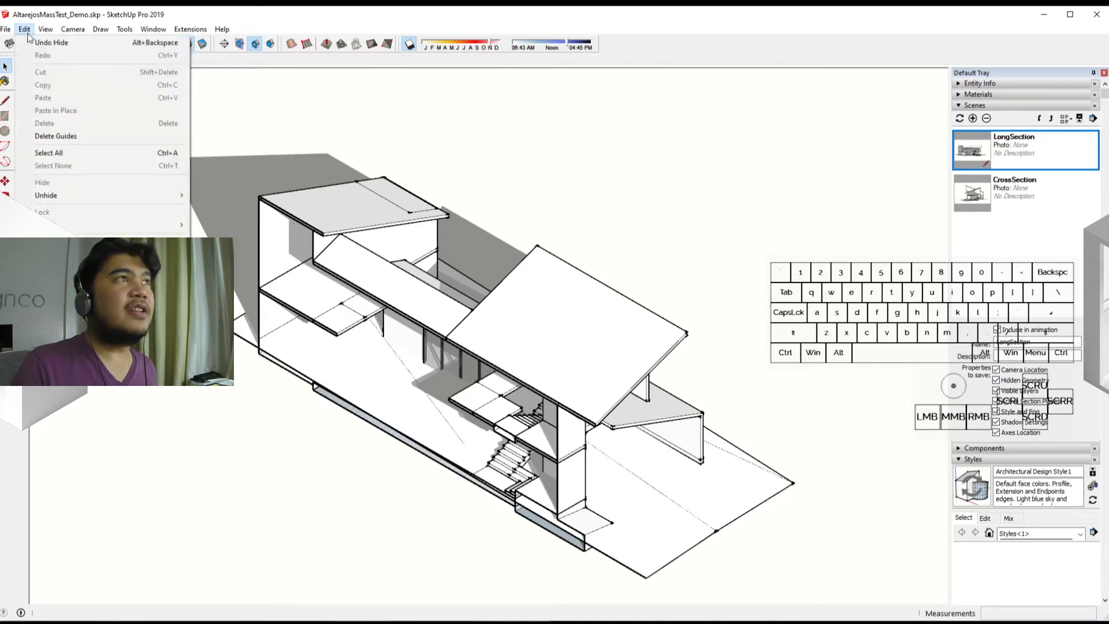
{"action": "mouse_move", "coordinate": [46, 34]}
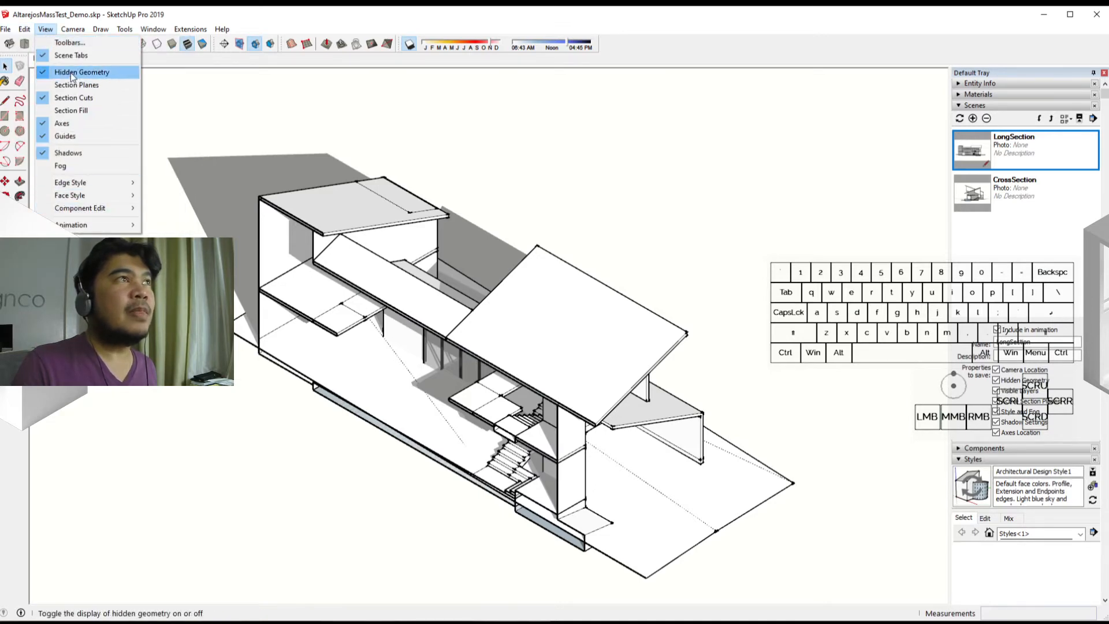
{"action": "left_click", "coordinate": [70, 72]}
Switch the section cuts off and back on to compare the uncut house with the long section.
{"action": "left_click", "coordinate": [46, 30]}
{"action": "left_click", "coordinate": [64, 93]}
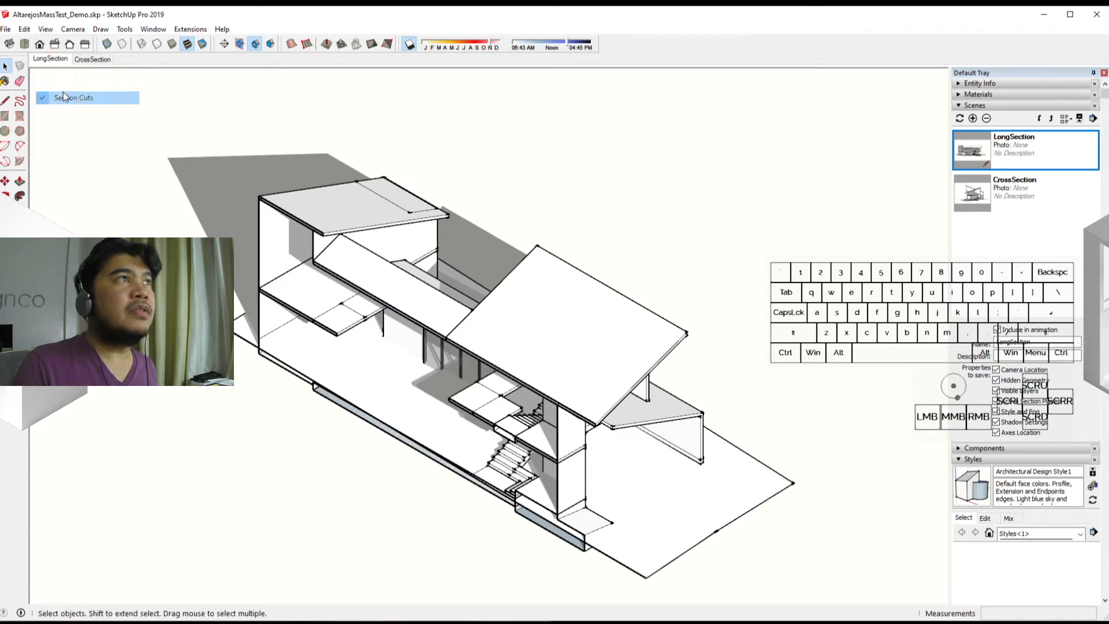
{"action": "left_click", "coordinate": [47, 30]}
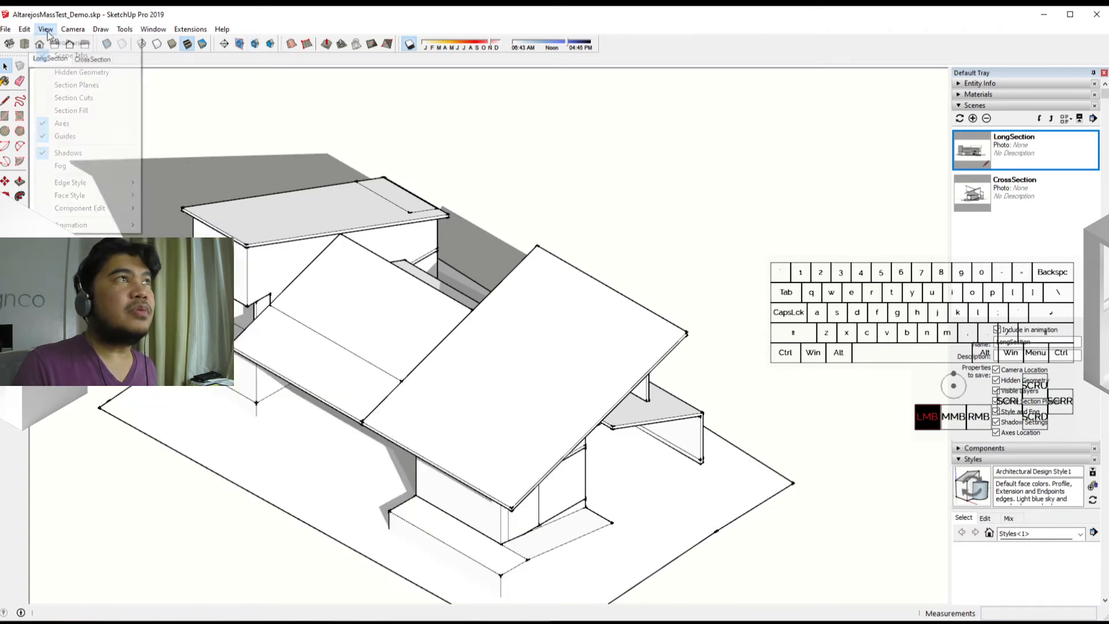
{"action": "left_click", "coordinate": [65, 98]}
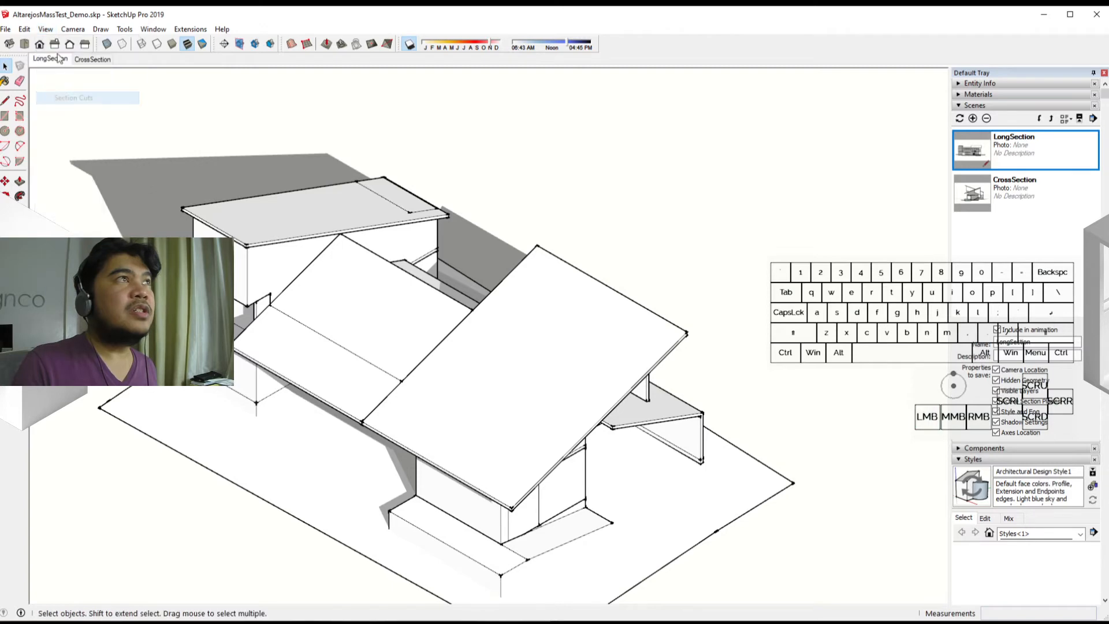
Display the section planes, examine the long section plane around the house, and hide the planes again.
{"action": "left_click", "coordinate": [45, 30]}
{"action": "left_click", "coordinate": [64, 85]}
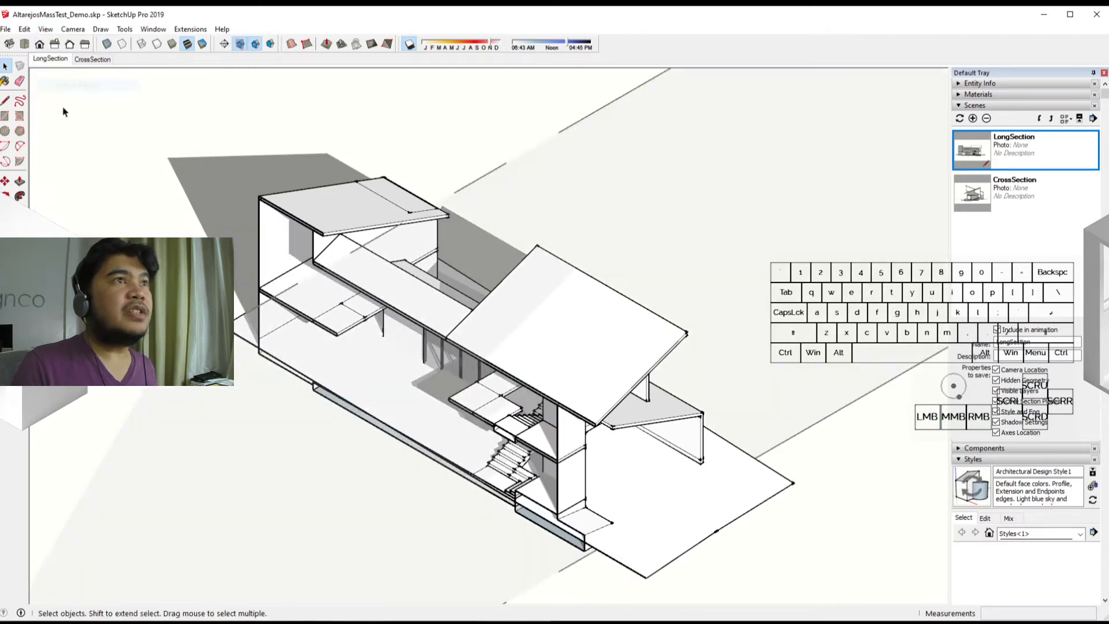
{"action": "scroll", "coordinate": [739, 562], "scroll_direction": "down", "scroll_amount": 6}
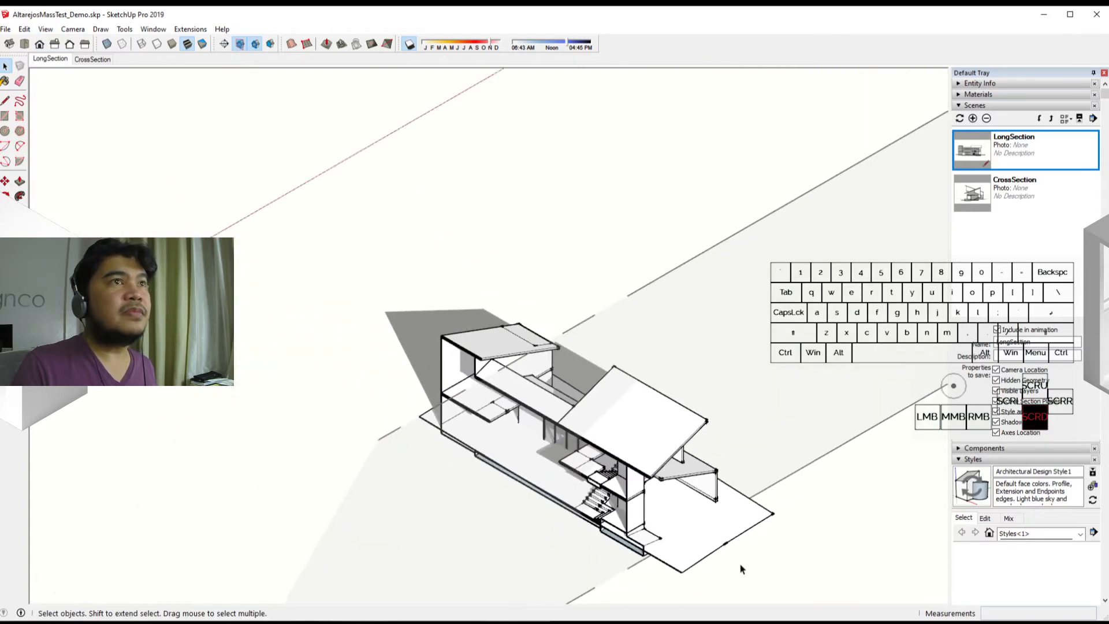
{"action": "middle_click_drag", "start_coordinate": [739, 563], "coordinate": [508, 438], "text": "shift"}
{"action": "left_click", "coordinate": [513, 489]}
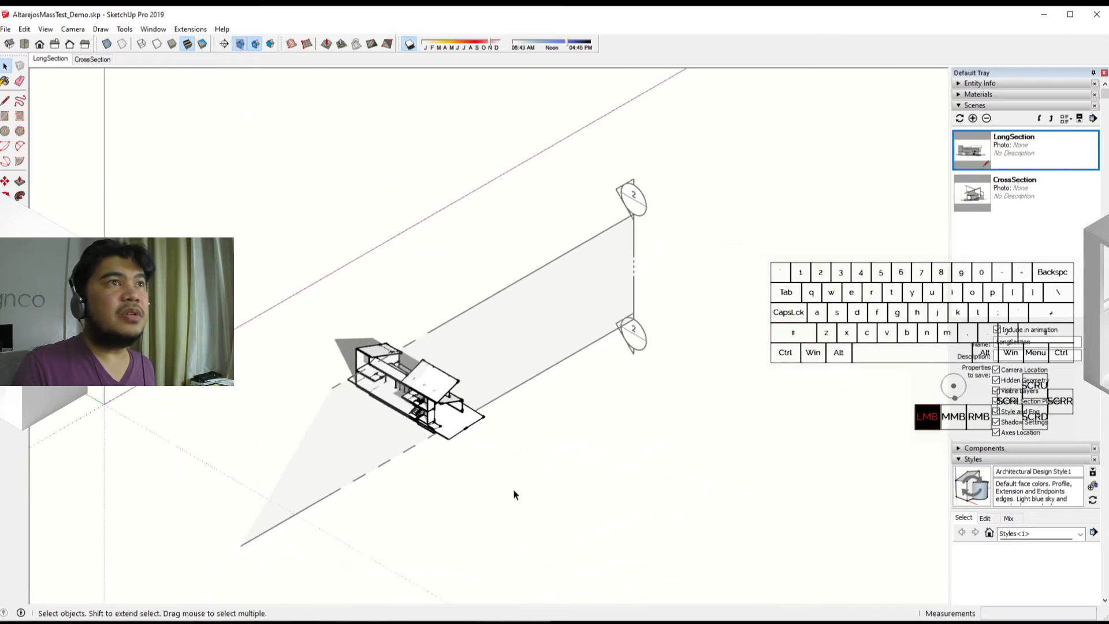
{"action": "scroll", "coordinate": [413, 458], "scroll_direction": "up", "scroll_amount": 4}
{"action": "scroll", "coordinate": [413, 458], "scroll_direction": "down", "scroll_amount": 2}
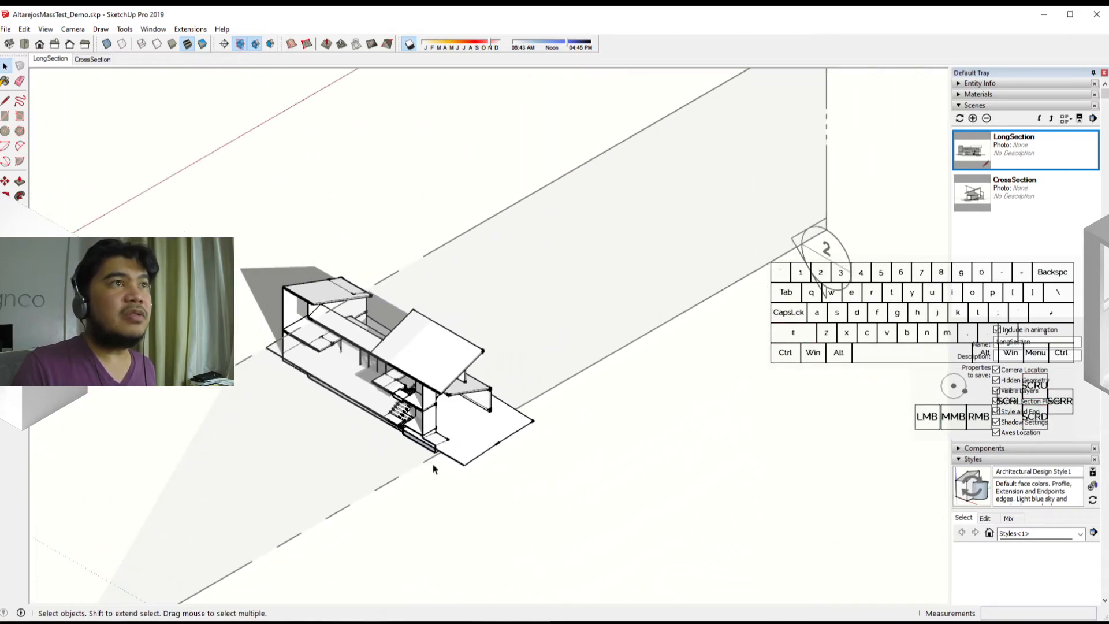
{"action": "left_click", "coordinate": [45, 29]}
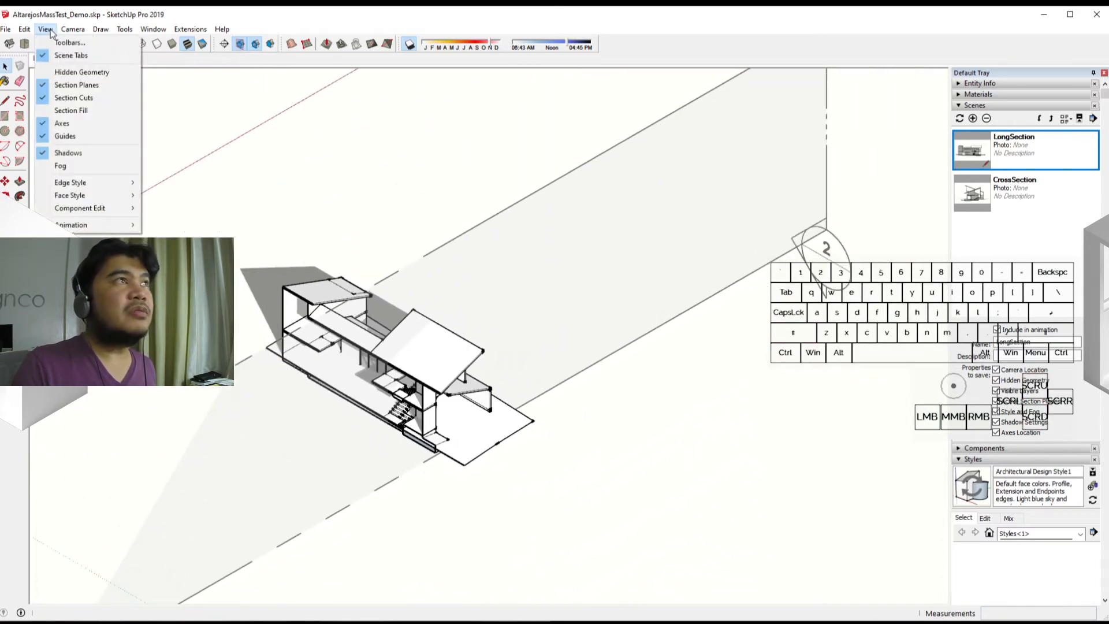
{"action": "left_click", "coordinate": [60, 86]}
Save the house model with the long section cut in its isometric view.
{"action": "scroll", "coordinate": [395, 476], "scroll_direction": "up", "scroll_amount": 3}
{"action": "middle_click_drag", "start_coordinate": [418, 459], "coordinate": [462, 469], "text": "shift"}
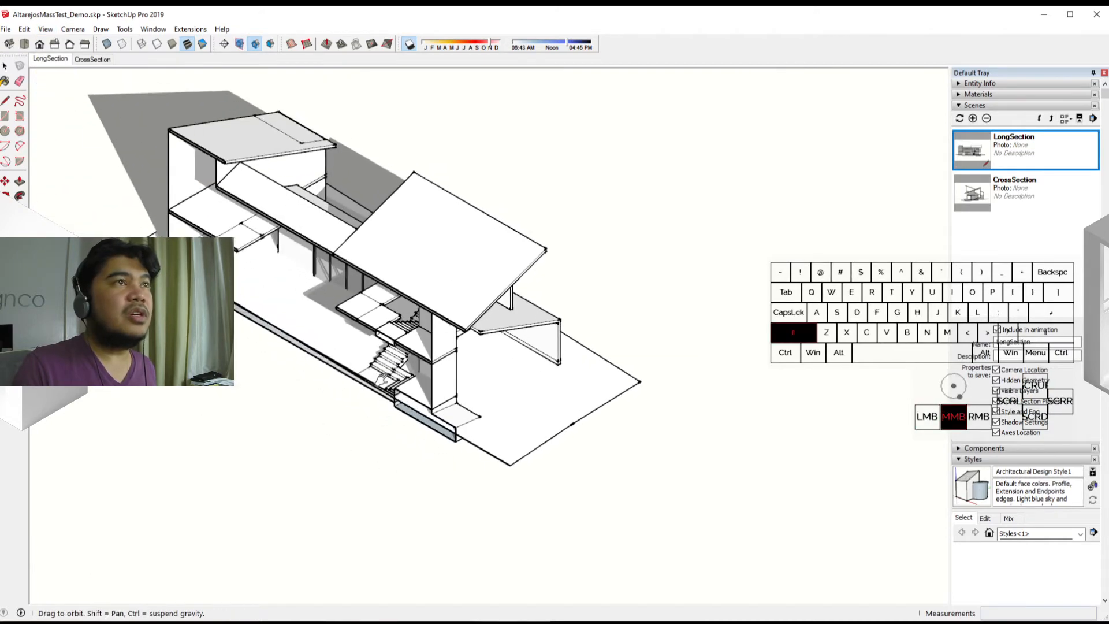
{"action": "middle_click_drag", "start_coordinate": [382, 380], "coordinate": [478, 445], "text": "shift"}
{"action": "scroll", "coordinate": [475, 460], "scroll_direction": "up", "scroll_amount": 4}
{"action": "scroll", "coordinate": [510, 514], "scroll_direction": "down", "scroll_amount": 2}
{"action": "scroll", "coordinate": [478, 445], "scroll_direction": "down", "scroll_amount": 1}
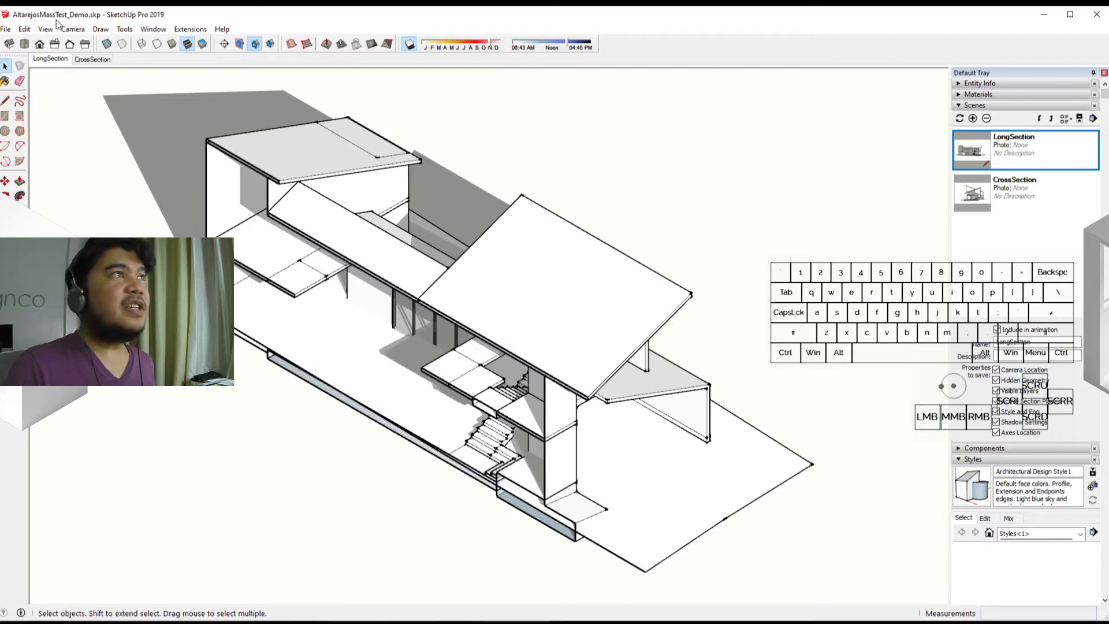
{"action": "left_click", "coordinate": [5, 29]}
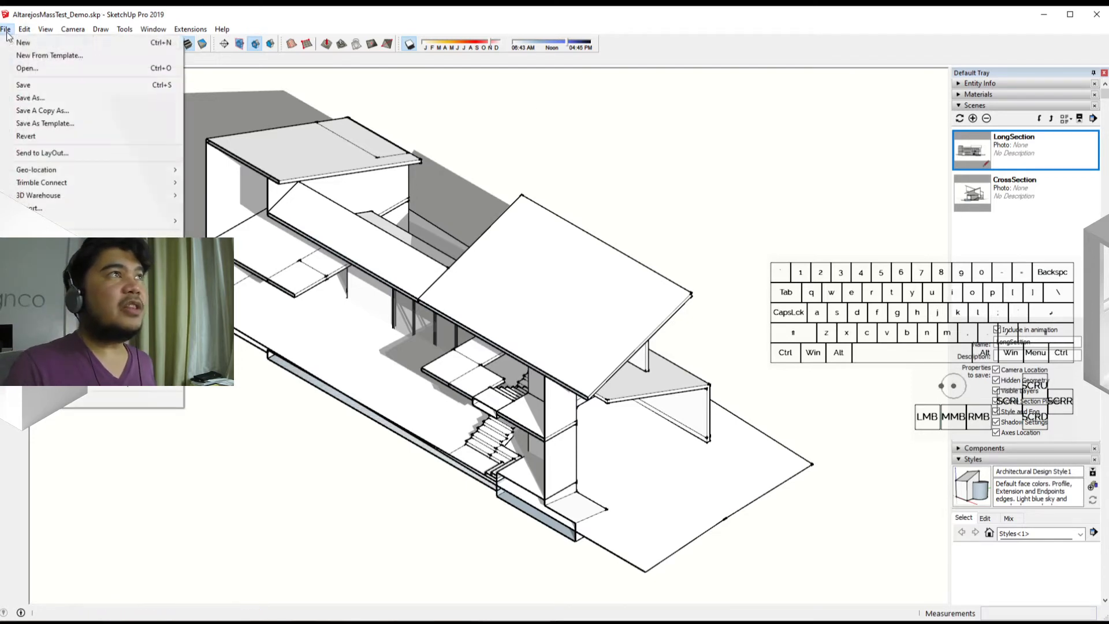
{"action": "left_click", "coordinate": [23, 85]}
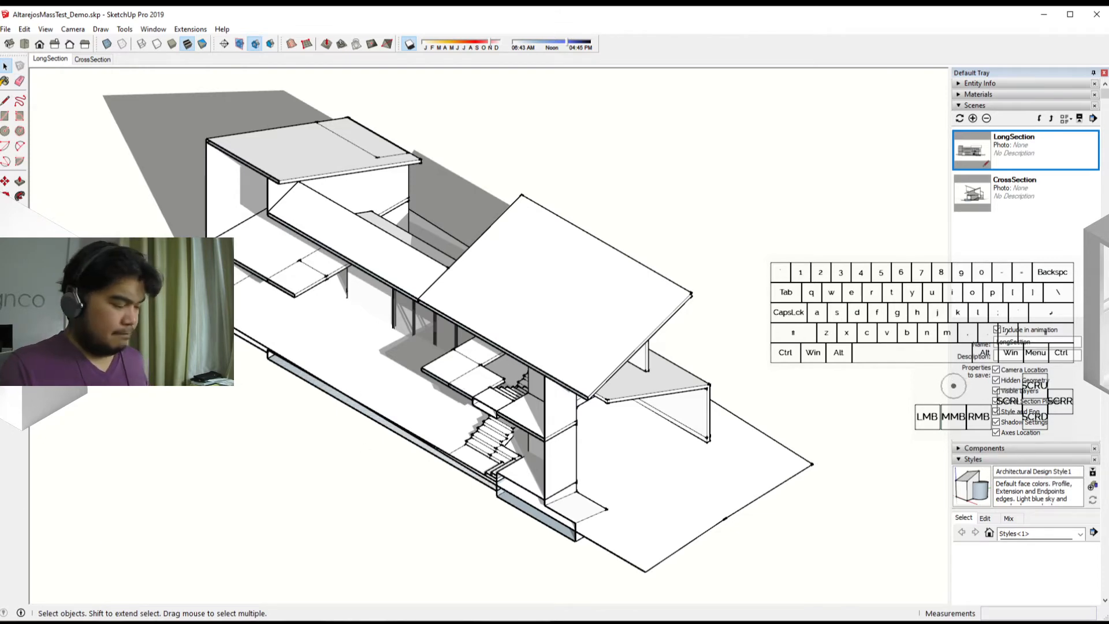
Switch to LayOut and examine how the saved section cut affects the front view viewport on the sheet.
{"action": "left_click", "coordinate": [1044, 14]}
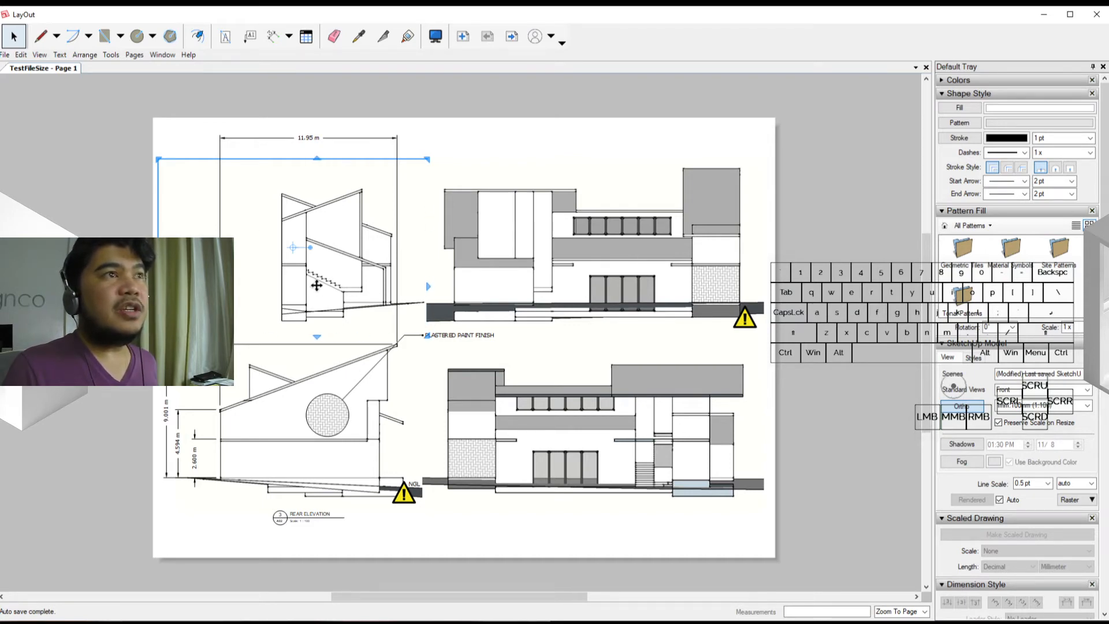
{"action": "key", "text": "space"}
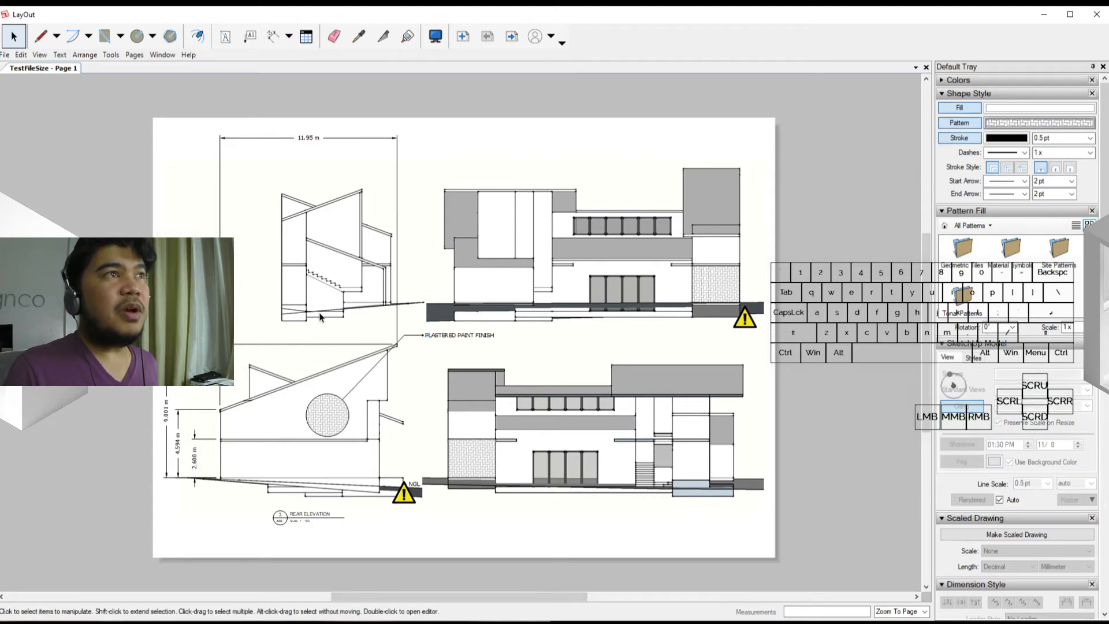
{"action": "left_click", "coordinate": [308, 292]}
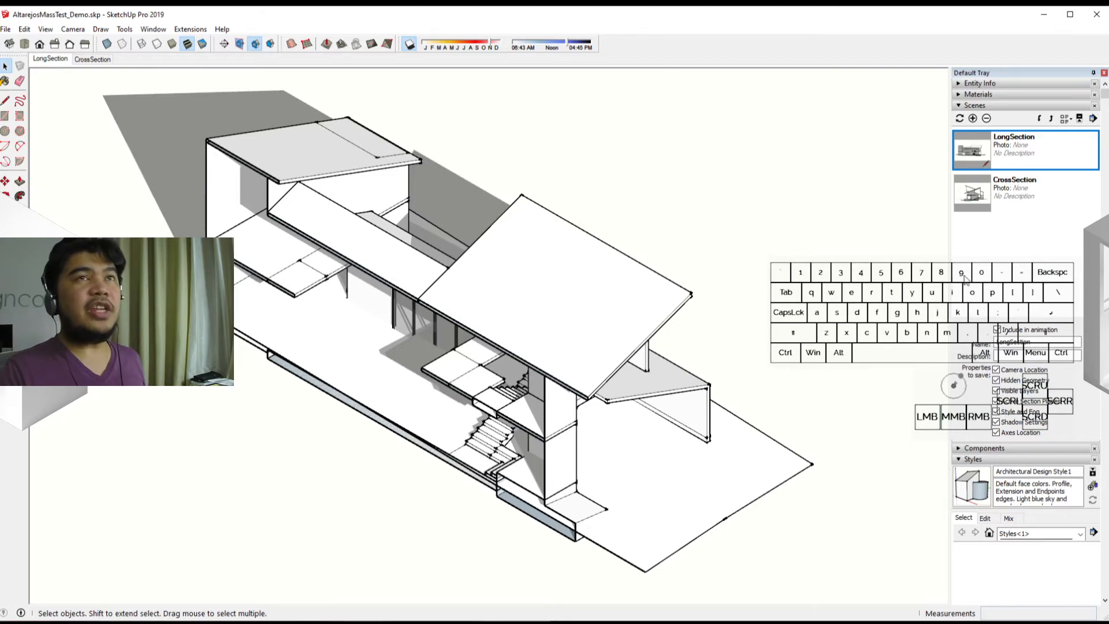
Return to the SketchUp model, set the standard front view, and turn off the section cuts.
{"action": "left_click", "coordinate": [1011, 268]}
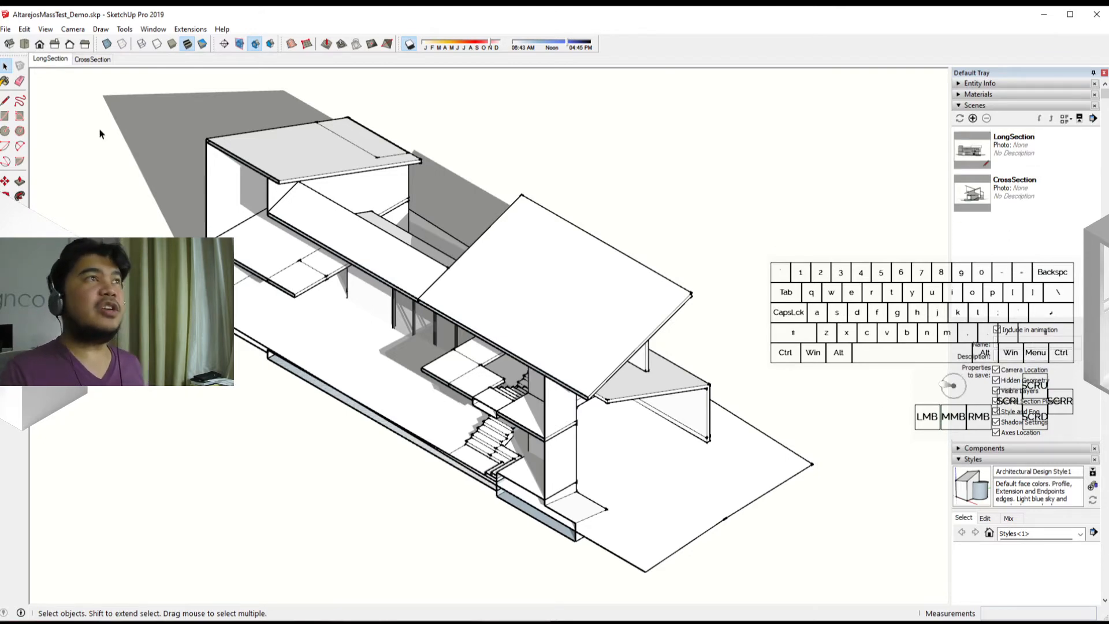
{"action": "left_click", "coordinate": [39, 44]}
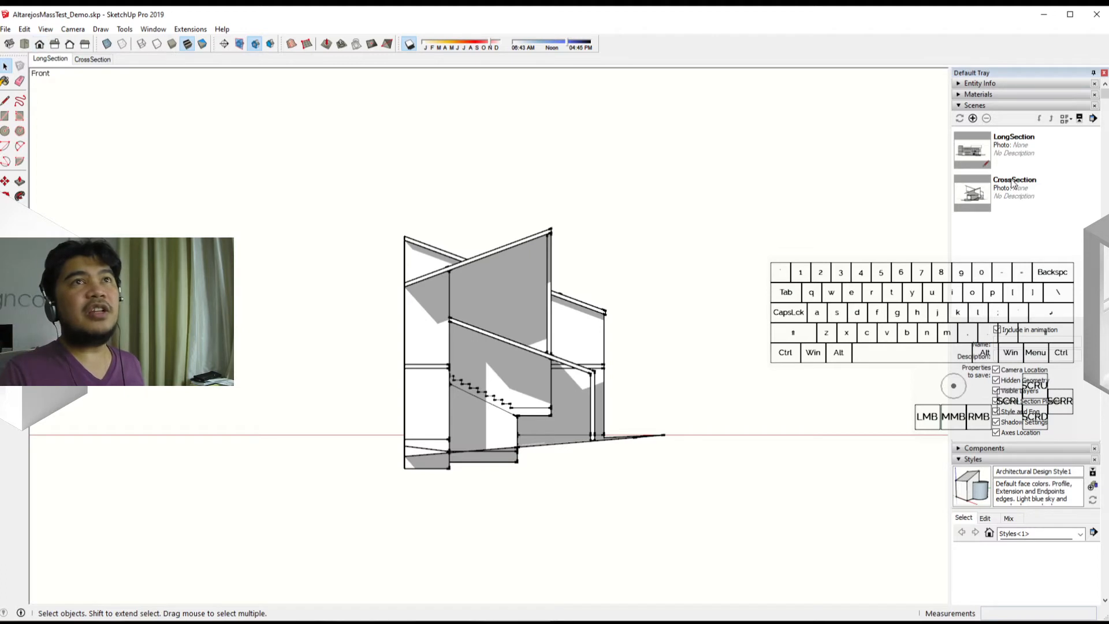
{"action": "left_click", "coordinate": [24, 28]}
{"action": "mouse_move", "coordinate": [50, 32]}
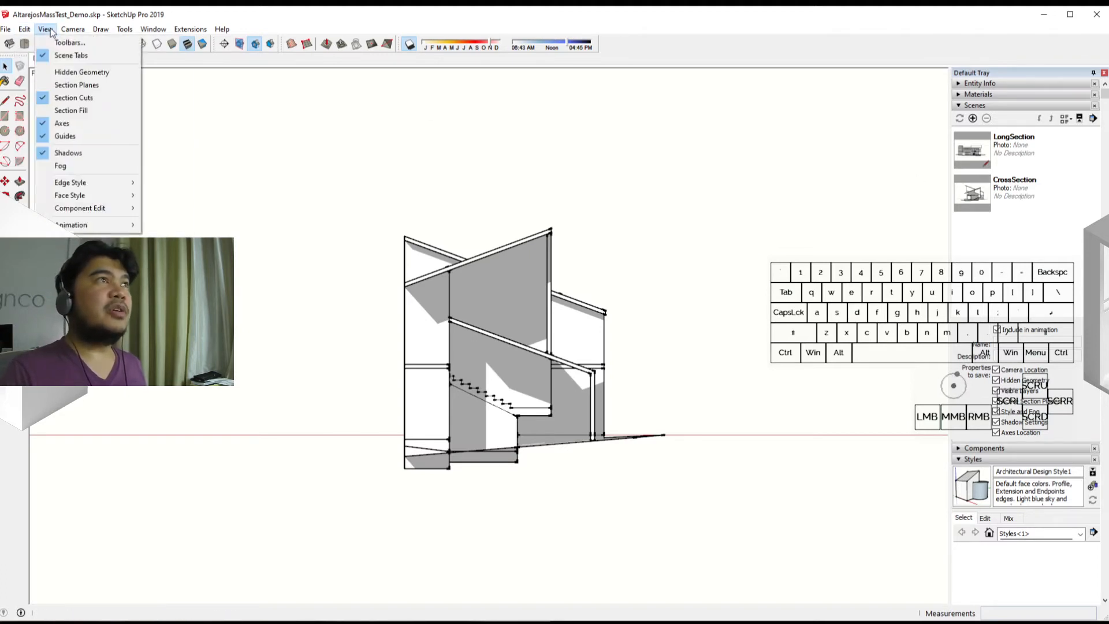
{"action": "left_click", "coordinate": [52, 98]}
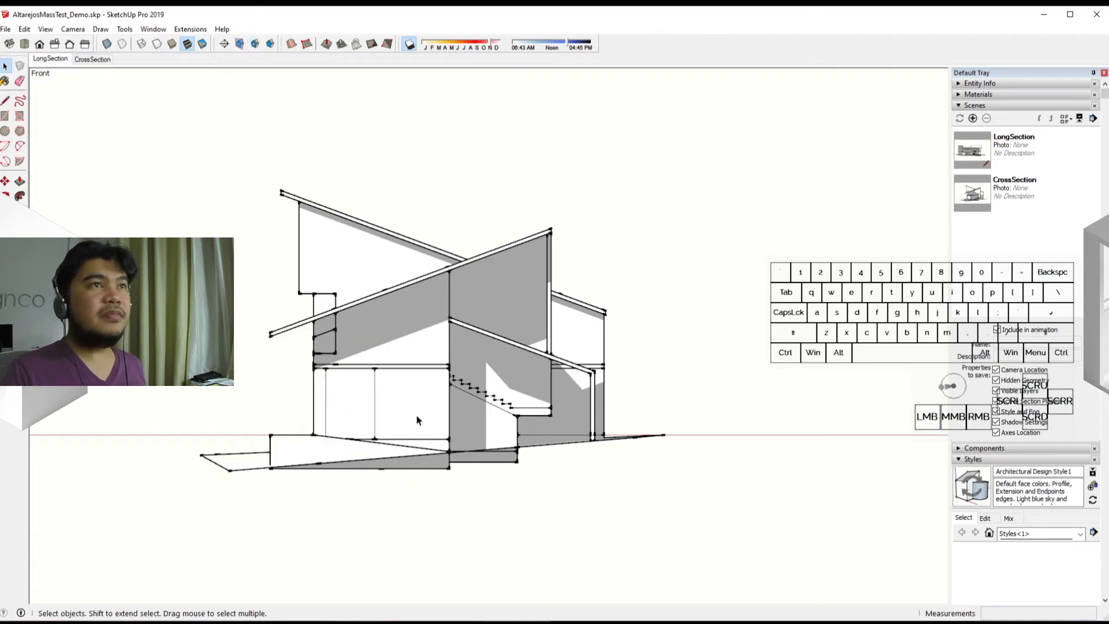
{"action": "scroll", "coordinate": [385, 419], "scroll_direction": "up", "scroll_amount": 3}
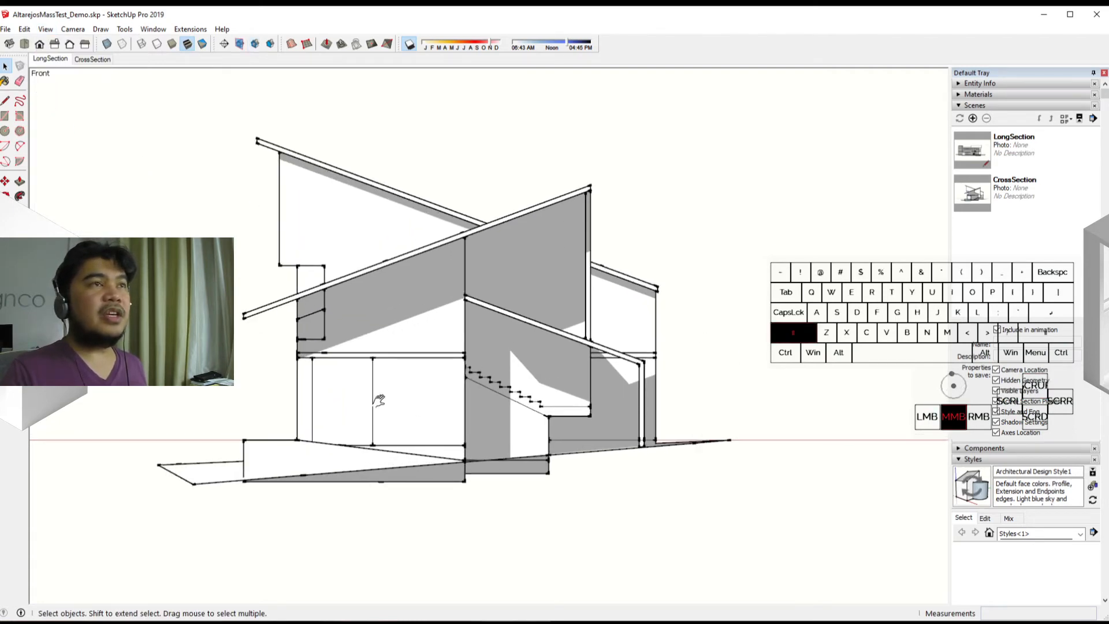
{"action": "middle_click_drag", "start_coordinate": [377, 396], "coordinate": [413, 440], "text": "shift"}
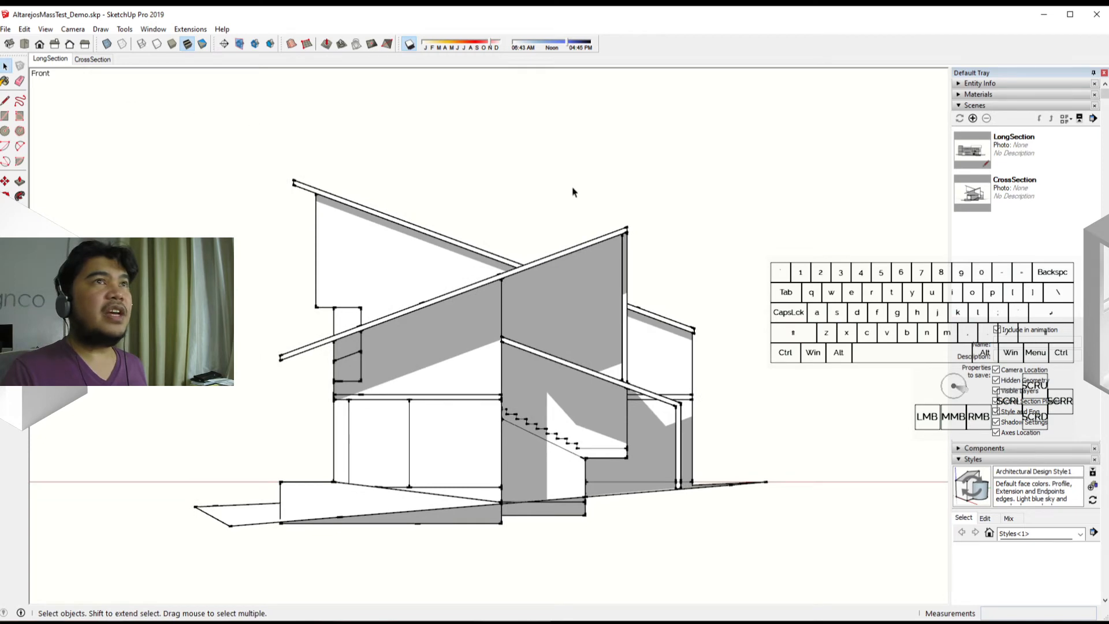
Add a new scene from the uncut front view and name it FrontElevation.
{"action": "left_click", "coordinate": [973, 118]}
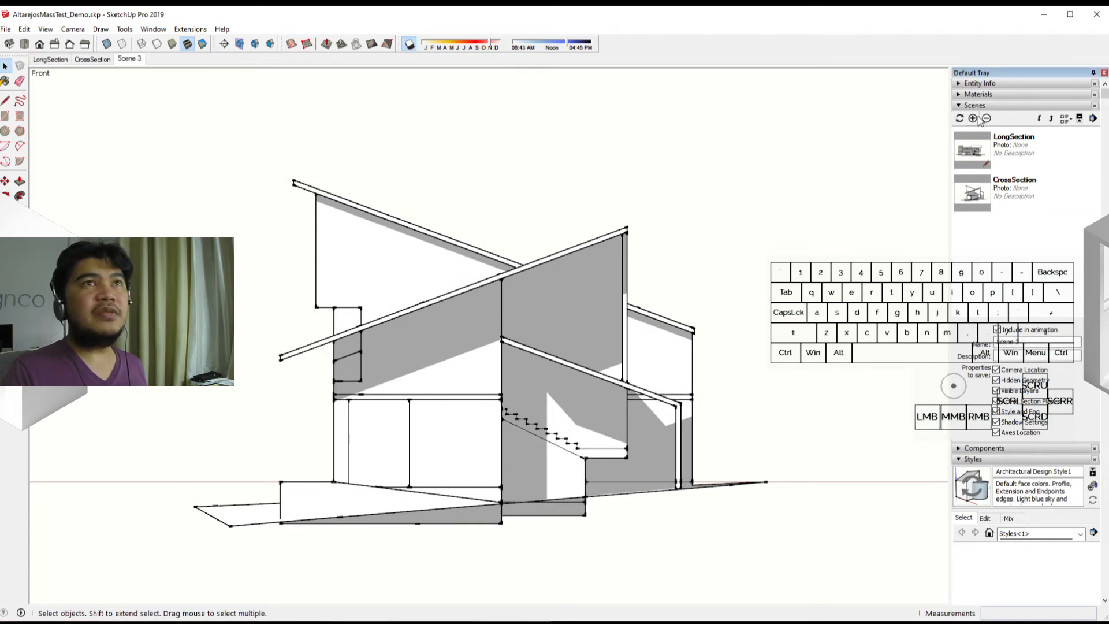
{"action": "left_click", "coordinate": [1034, 342]}
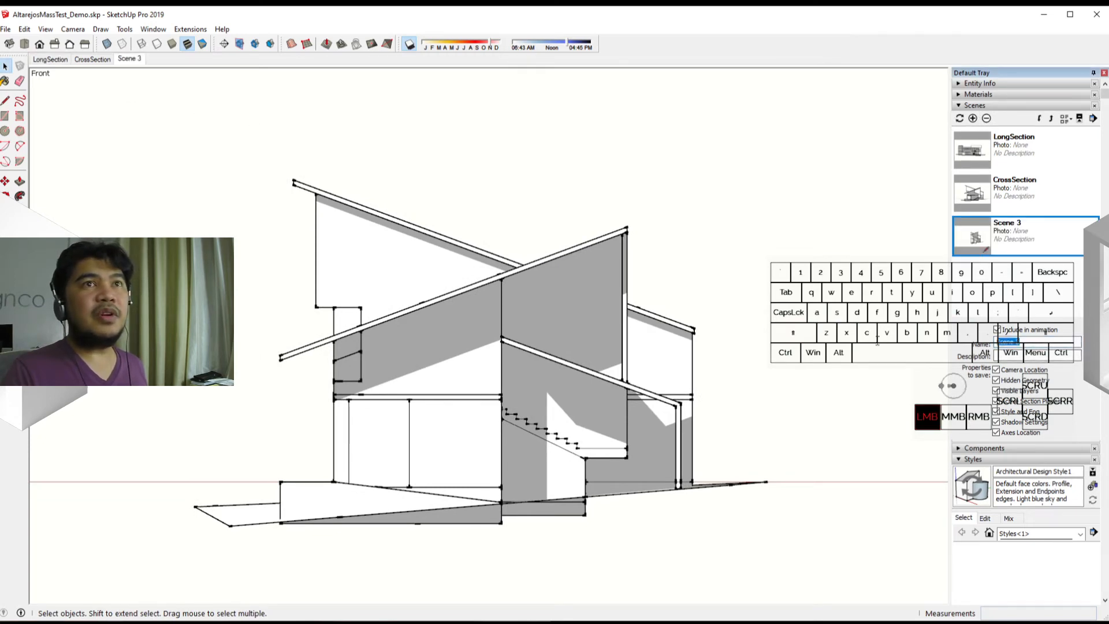
{"action": "type", "text": "Front"}
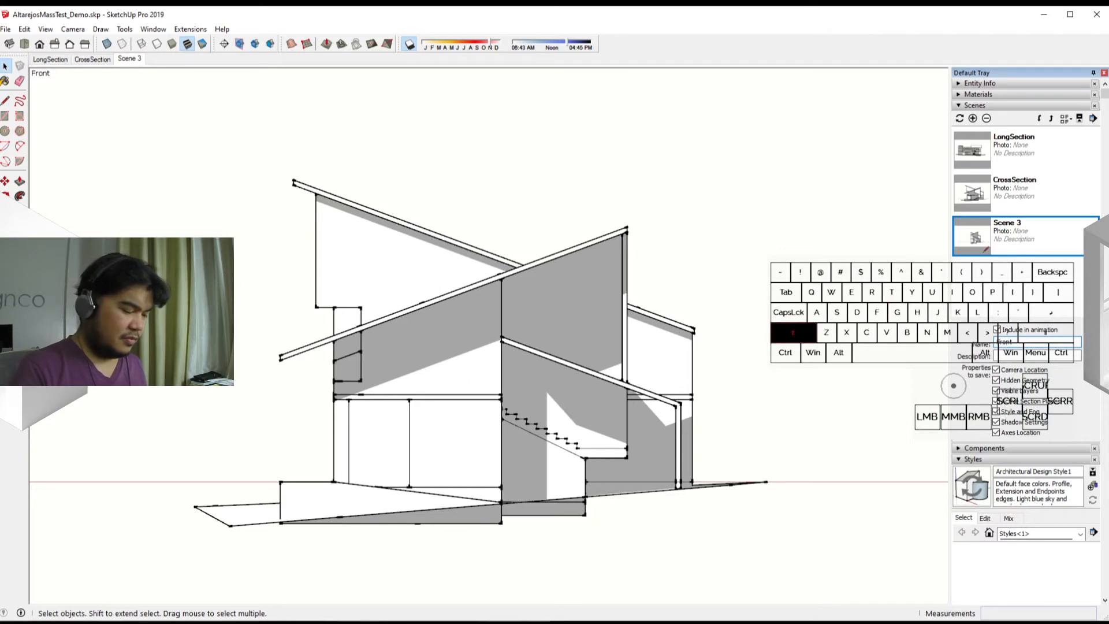
{"action": "type", "text": "Elevation"}
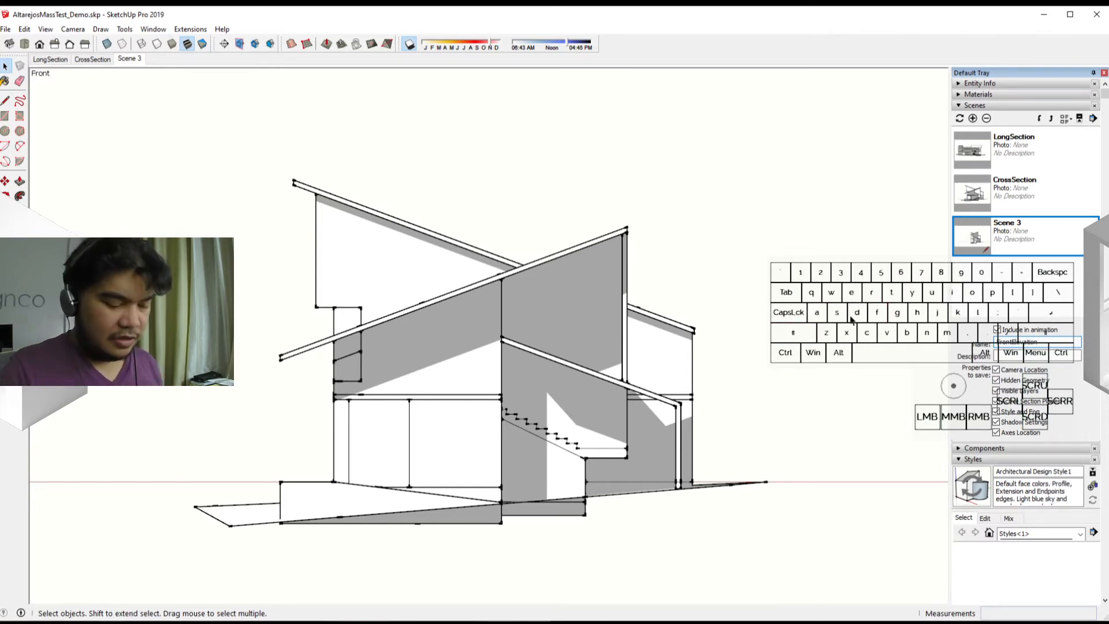
{"action": "key", "text": "Return"}
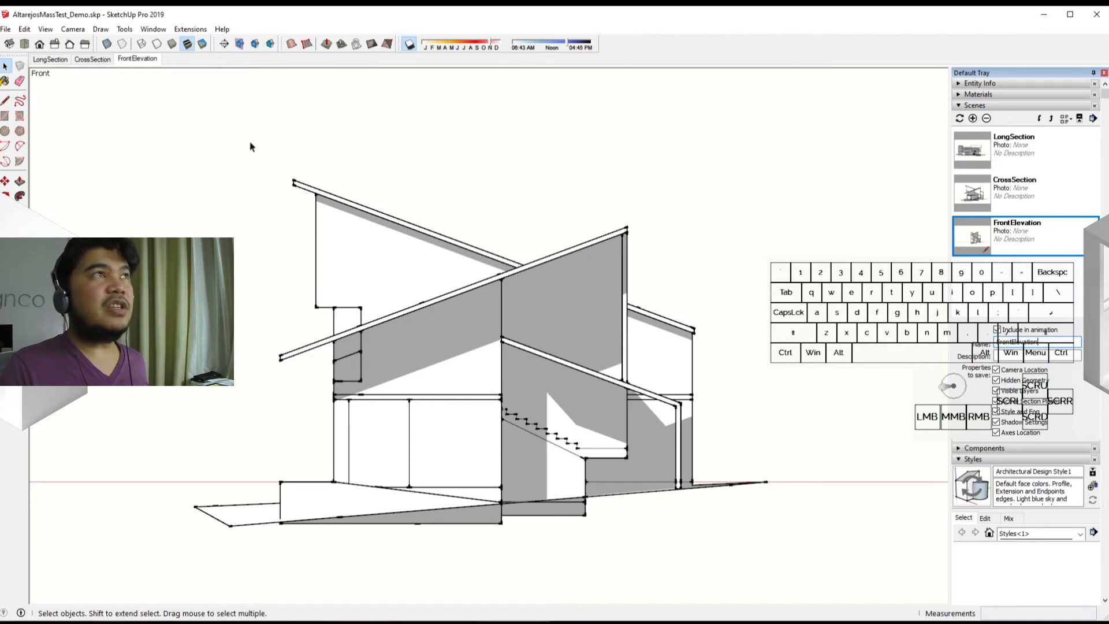
Save the model, switch to LayOut, and deselect the front view viewport on the sheet.
{"action": "left_click", "coordinate": [6, 29]}
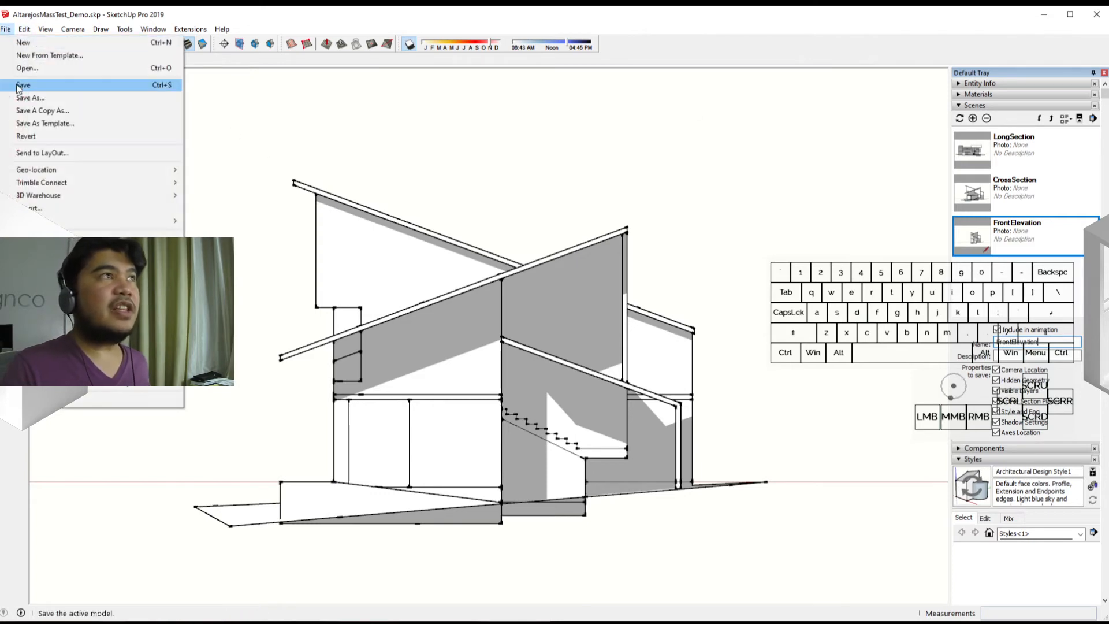
{"action": "left_click", "coordinate": [23, 85]}
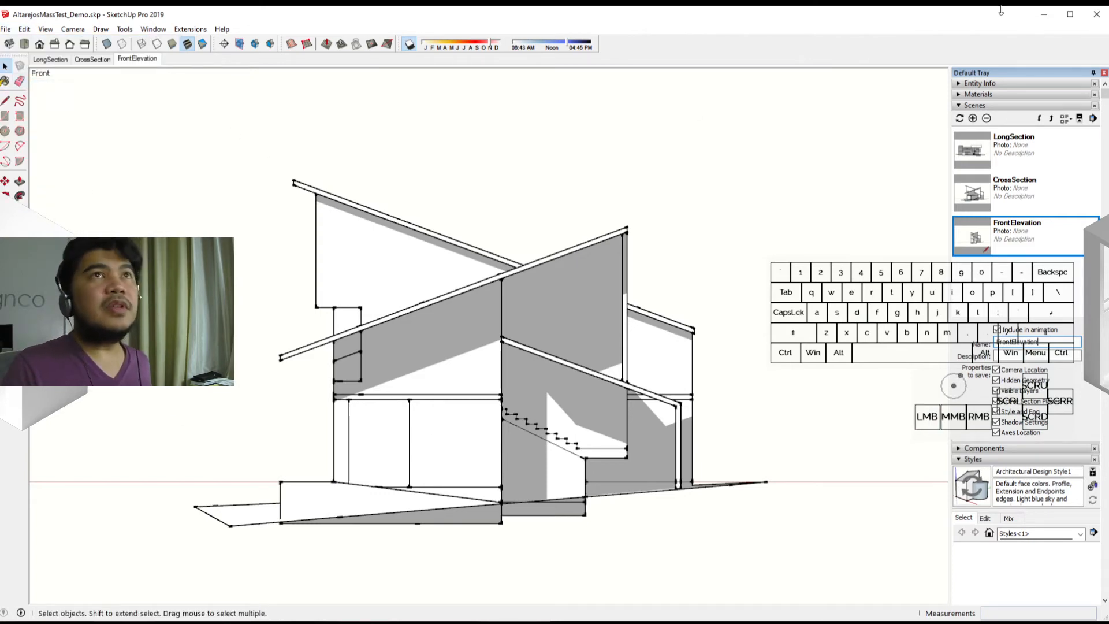
{"action": "left_click", "coordinate": [1044, 14]}
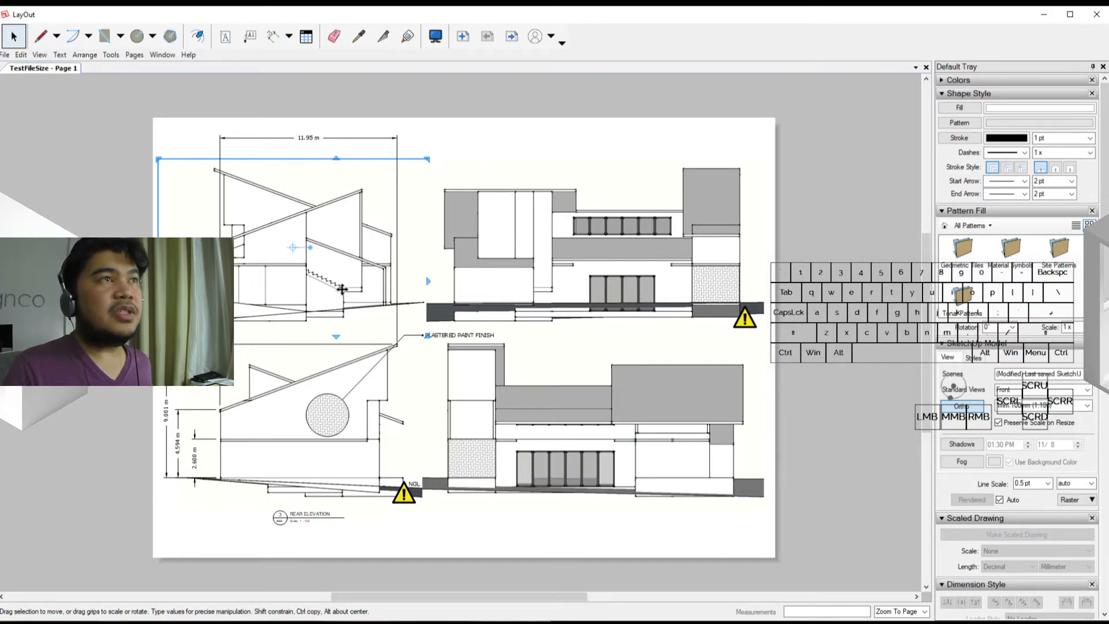
{"action": "left_click", "coordinate": [828, 481]}
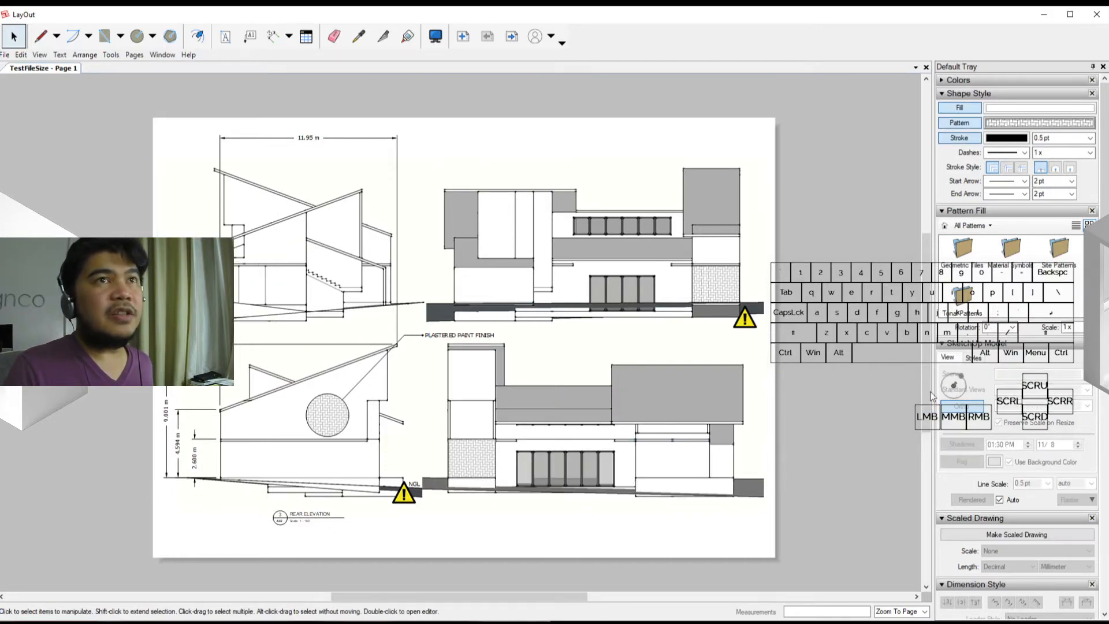
Expand the document's page list, view the blank Page 2, and return to Page 1.
{"action": "scroll", "coordinate": [976, 392], "scroll_direction": "down", "scroll_amount": 5}
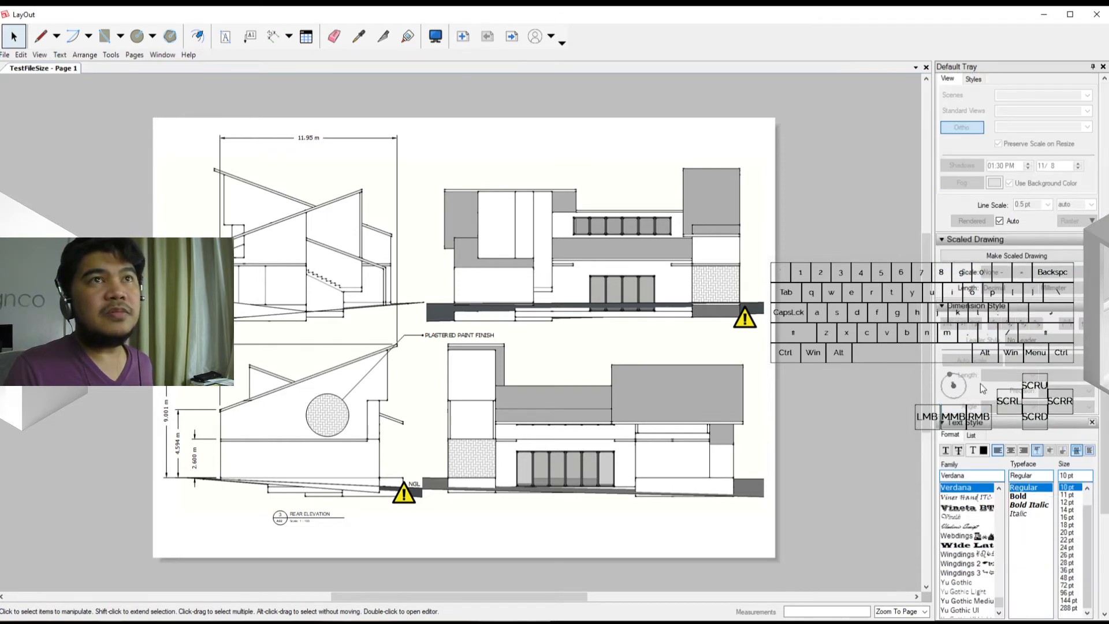
{"action": "scroll", "coordinate": [982, 388], "scroll_direction": "down", "scroll_amount": 3}
{"action": "left_click", "coordinate": [942, 494]}
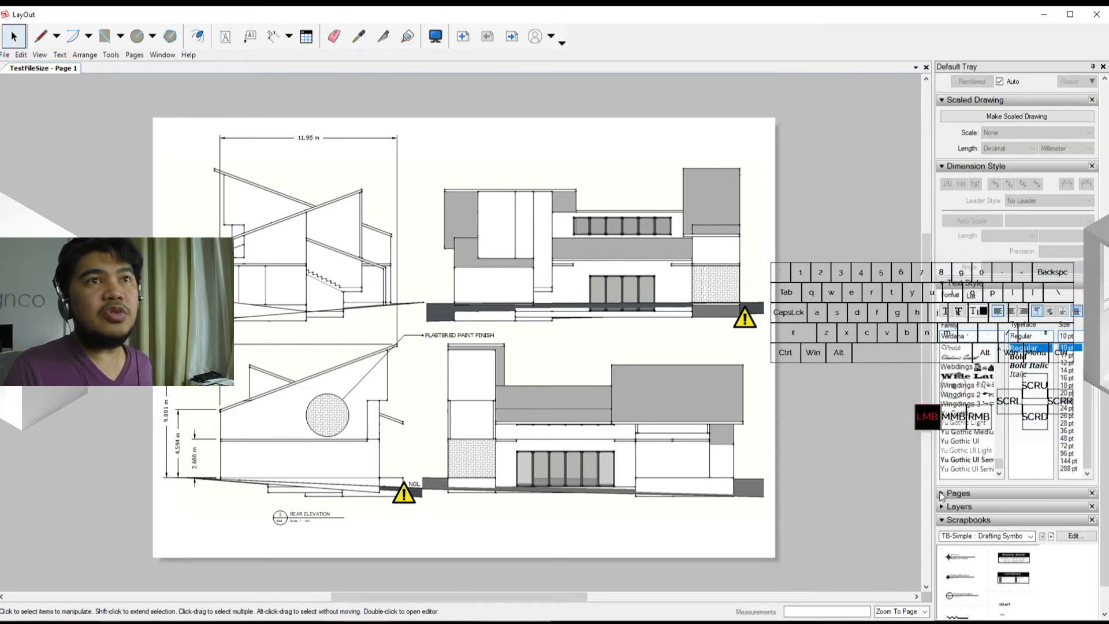
{"action": "left_click", "coordinate": [969, 536]}
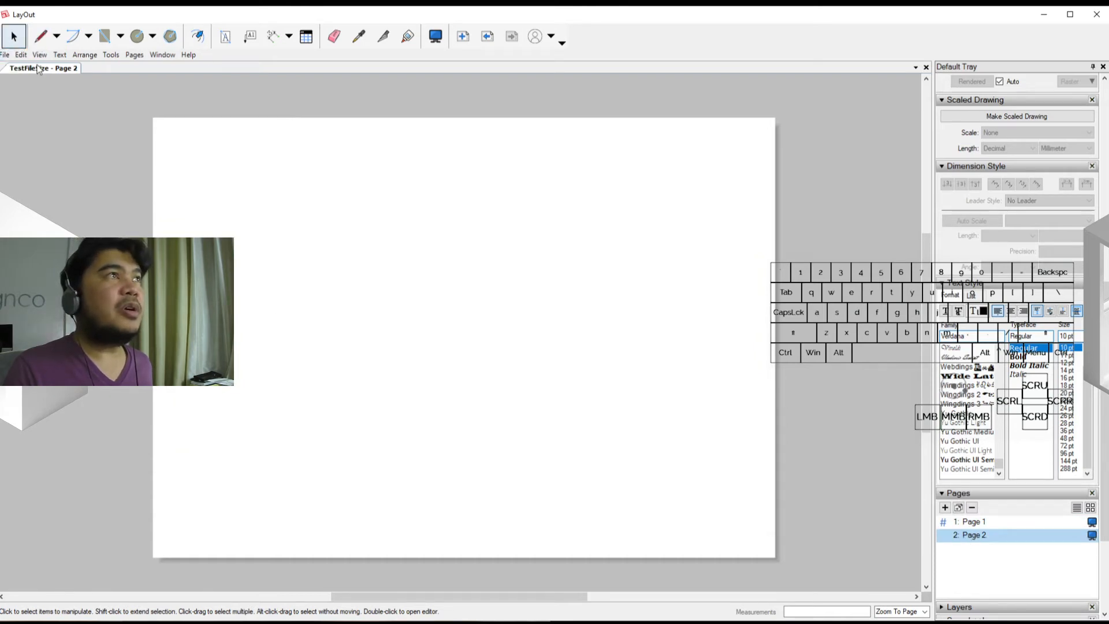
{"action": "left_click", "coordinate": [1019, 523]}
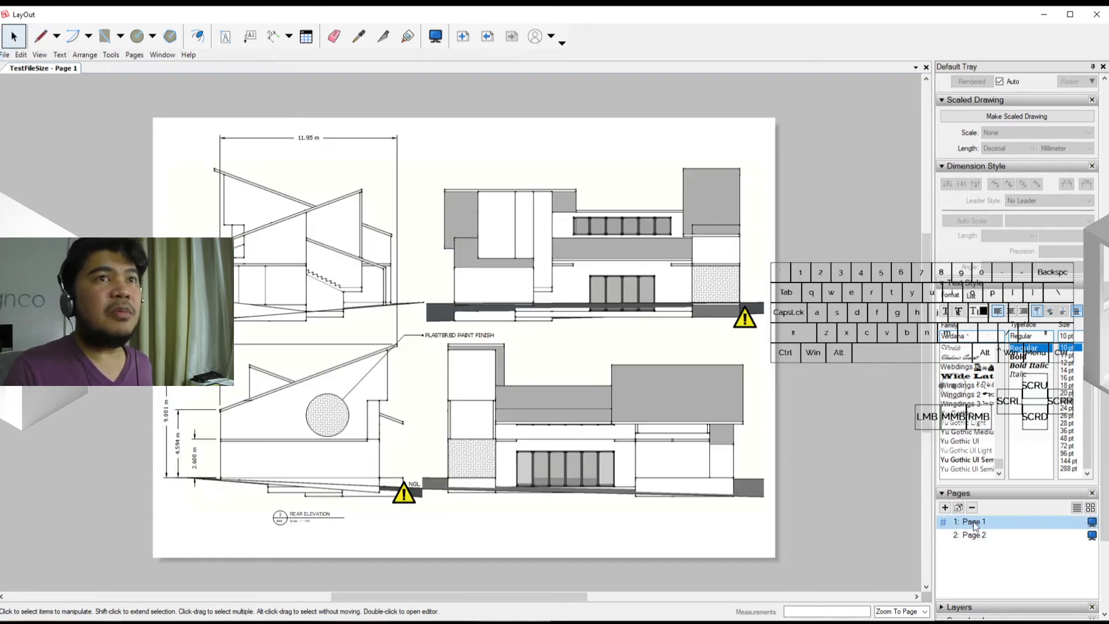
Copy the upper front view viewport from Page 1 and paste it onto the blank Page 2.
{"action": "left_click", "coordinate": [358, 256]}
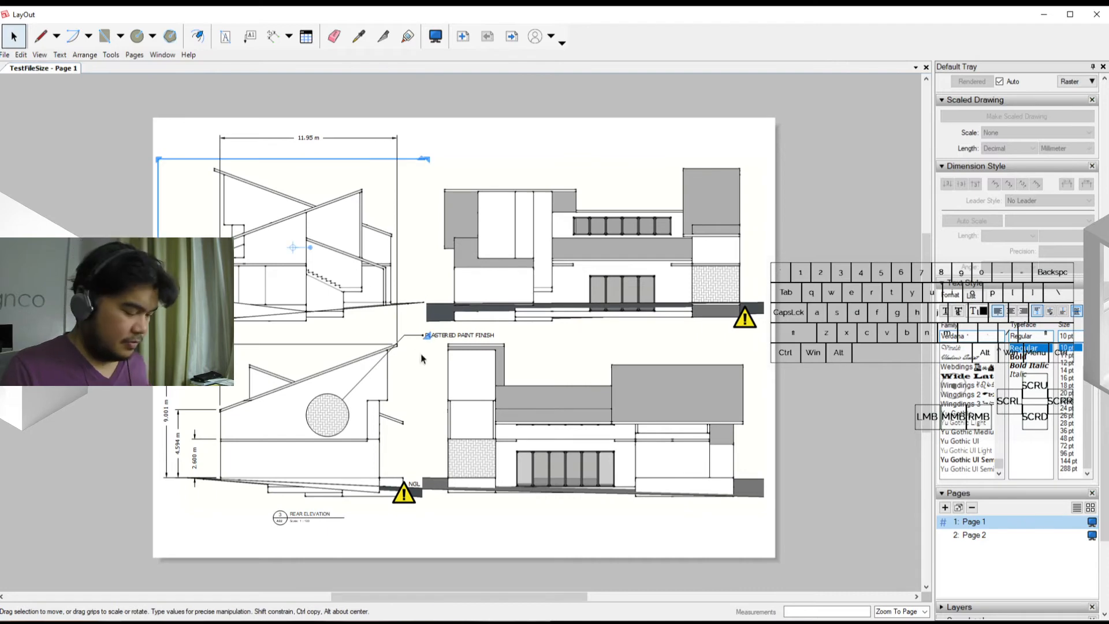
{"action": "key", "text": "ctrl+c"}
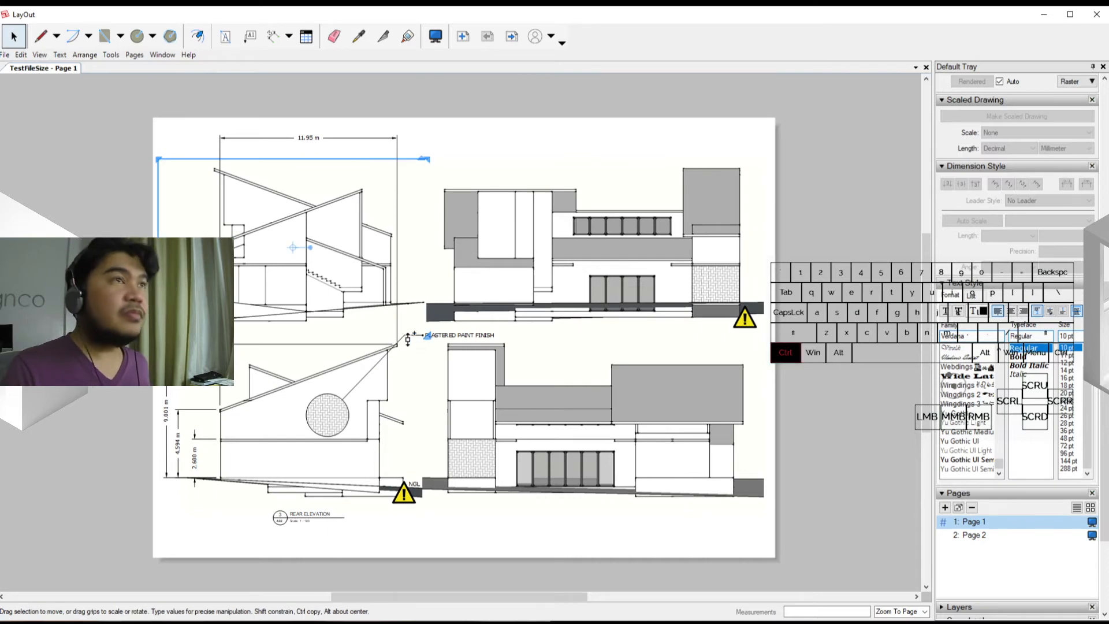
{"action": "left_click", "coordinate": [976, 535]}
{"action": "key", "text": "ctrl+c"}
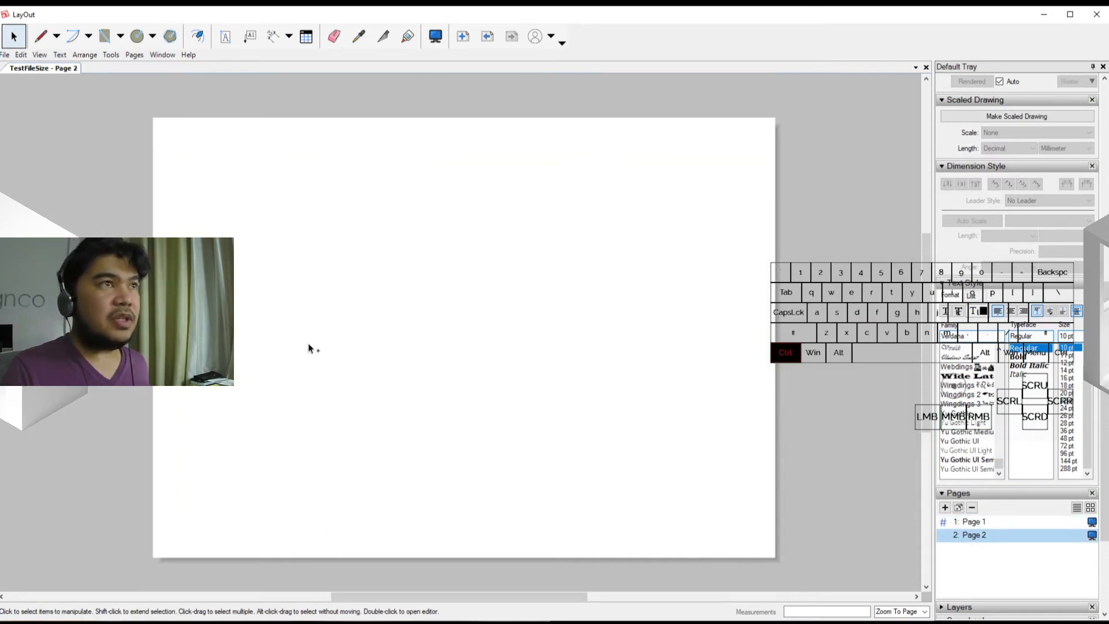
{"action": "key", "text": "ctrl+v"}
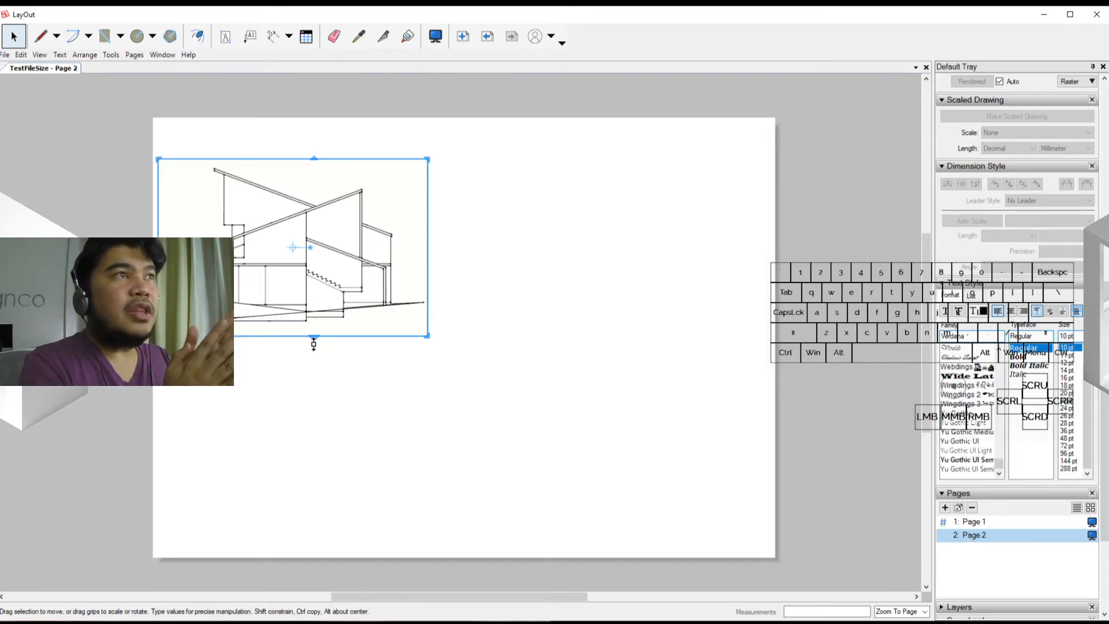
Assign the CrossSection scene to the pasted viewport on Page 2.
{"action": "right_click", "coordinate": [351, 289]}
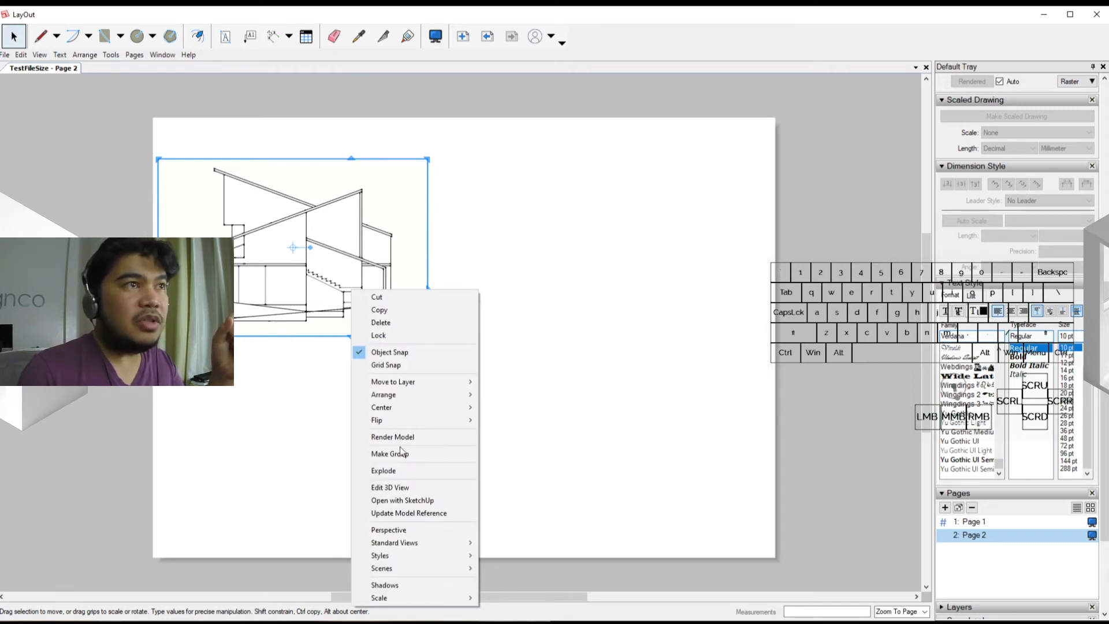
{"action": "mouse_move", "coordinate": [443, 574]}
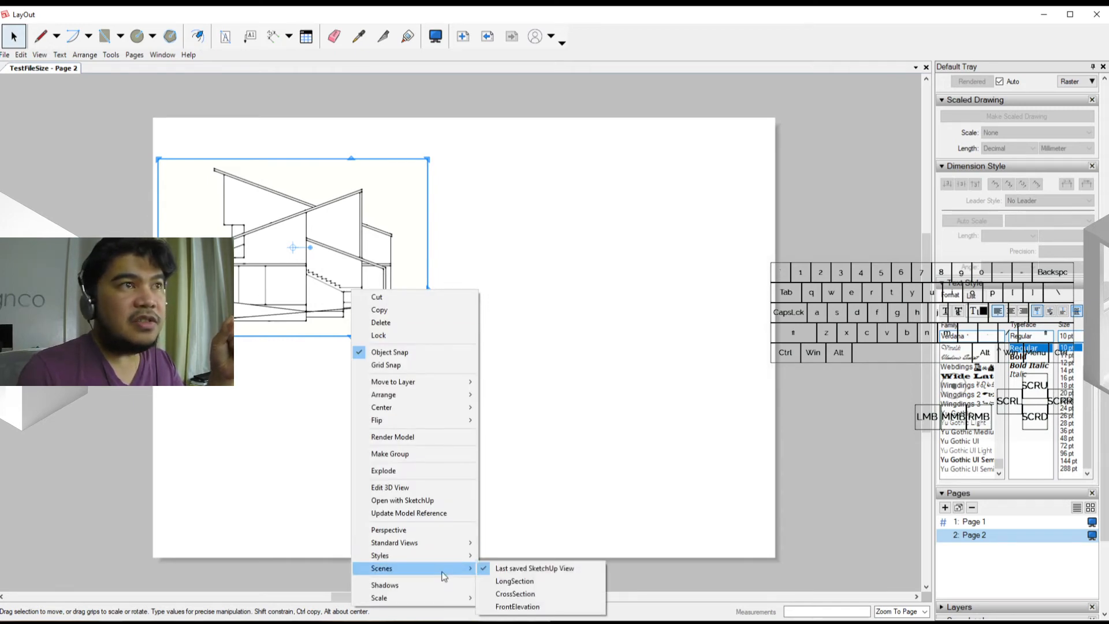
{"action": "left_click", "coordinate": [518, 593]}
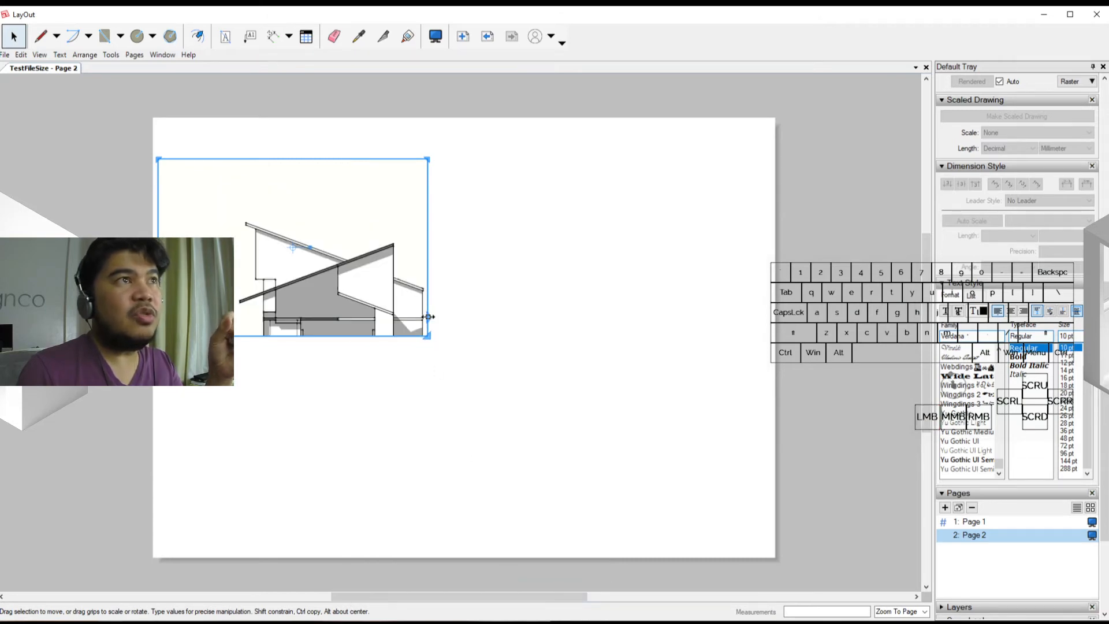
{"action": "right_click", "coordinate": [352, 225]}
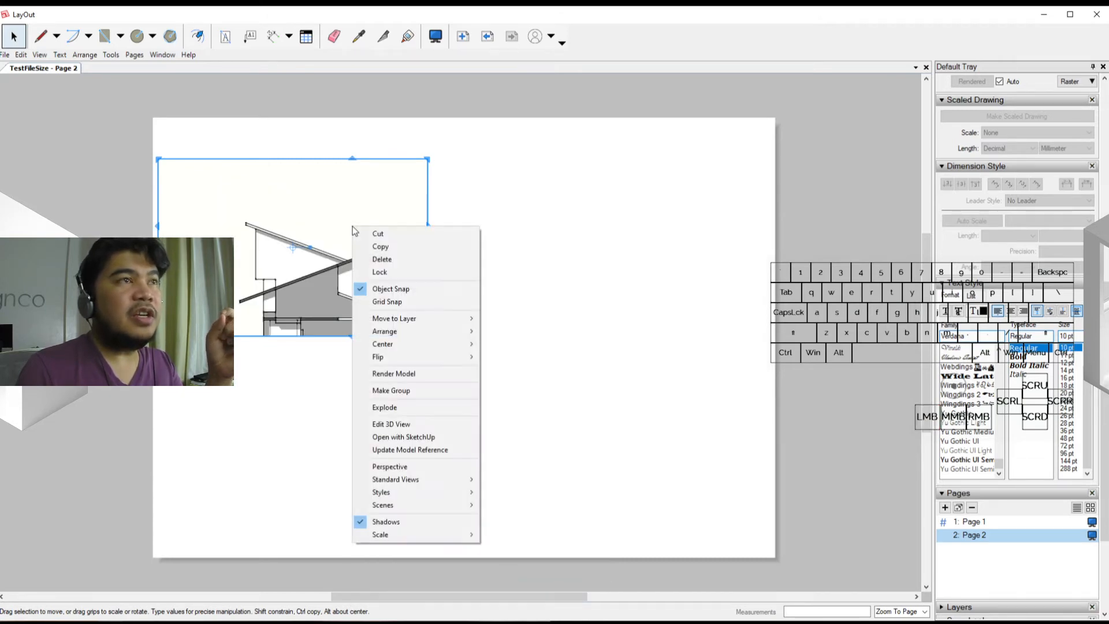
{"action": "mouse_move", "coordinate": [463, 534]}
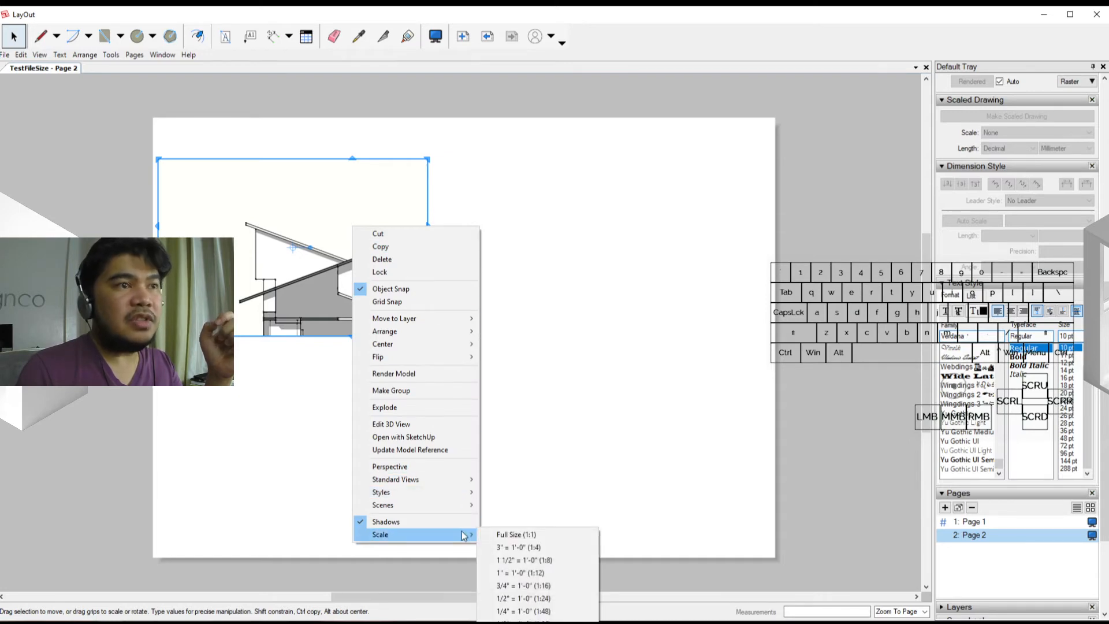
{"action": "left_click", "coordinate": [530, 392]}
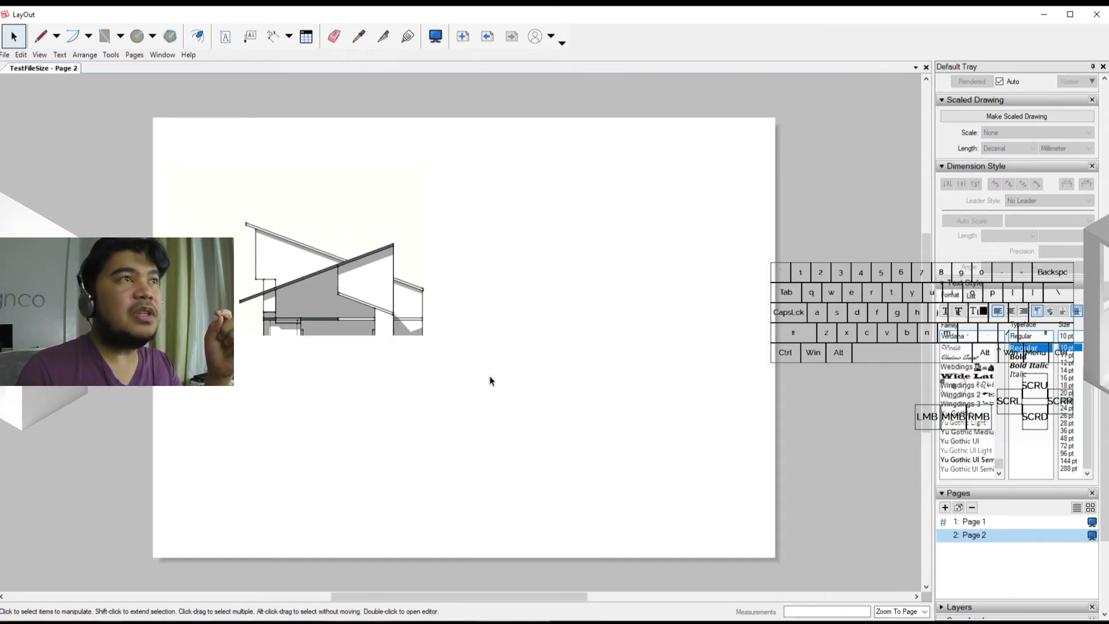
Extend the cross section viewport's lower and right edges to show the whole section, and trim the empty space along its left and upper edges.
{"action": "left_click", "coordinate": [376, 315]}
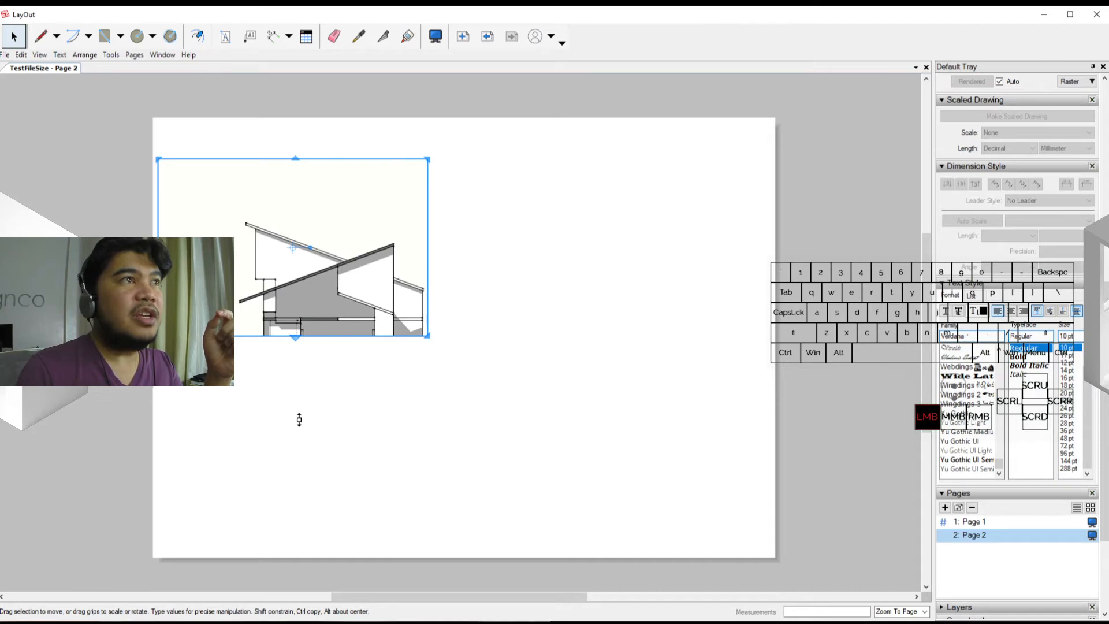
{"action": "left_click_drag", "start_coordinate": [299, 420], "coordinate": [300, 384]}
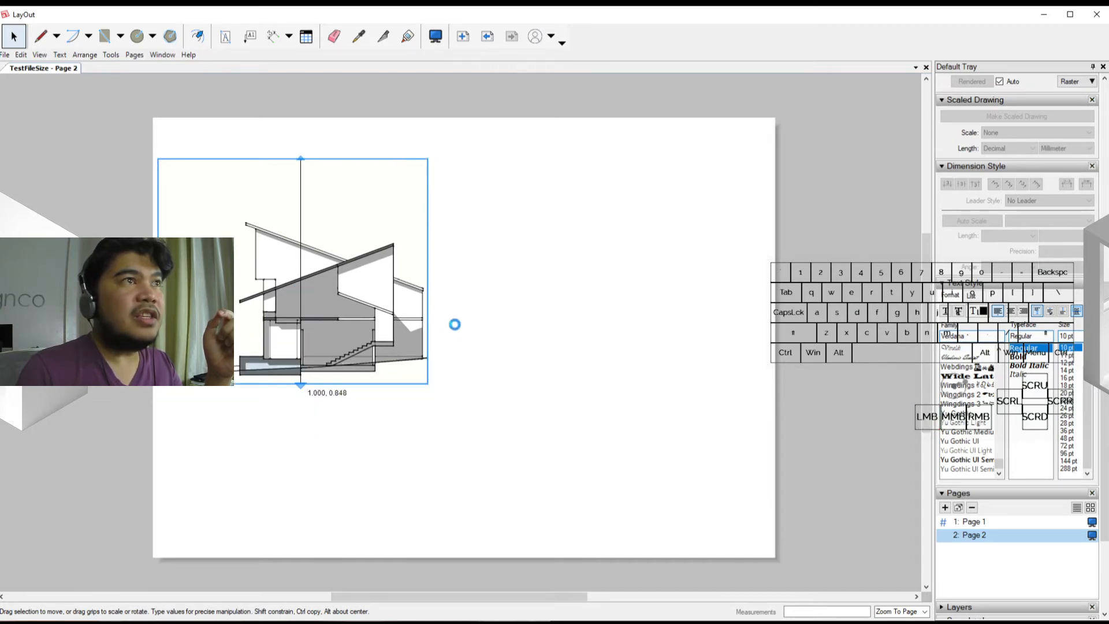
{"action": "left_click_drag", "start_coordinate": [434, 308], "coordinate": [470, 308]}
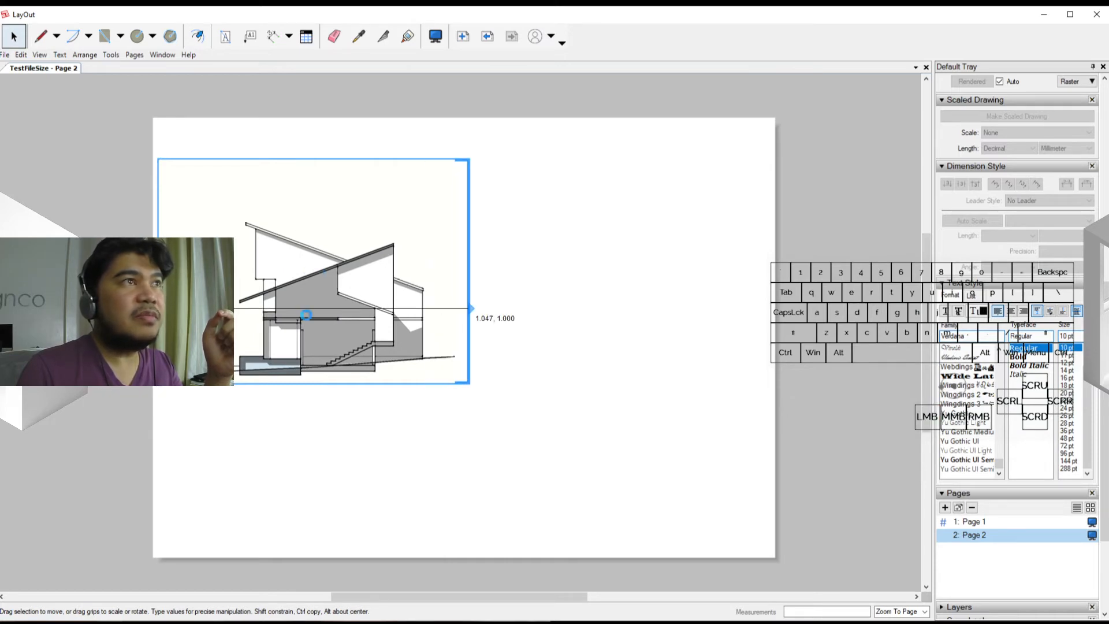
{"action": "left_click", "coordinate": [314, 270]}
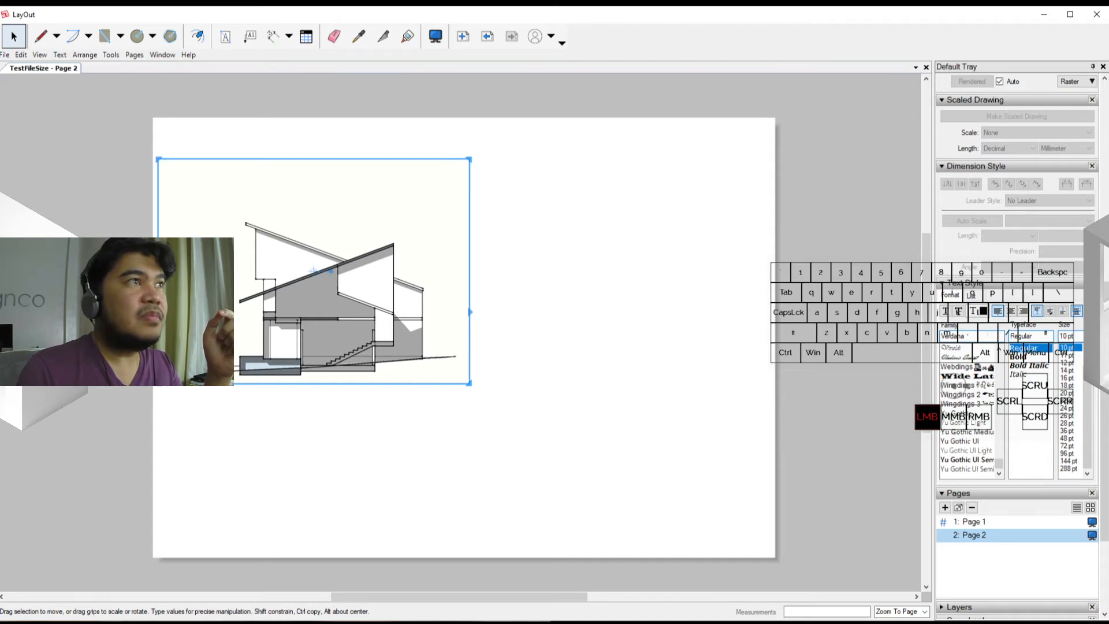
{"action": "left_click_drag", "start_coordinate": [157, 312], "coordinate": [195, 312]}
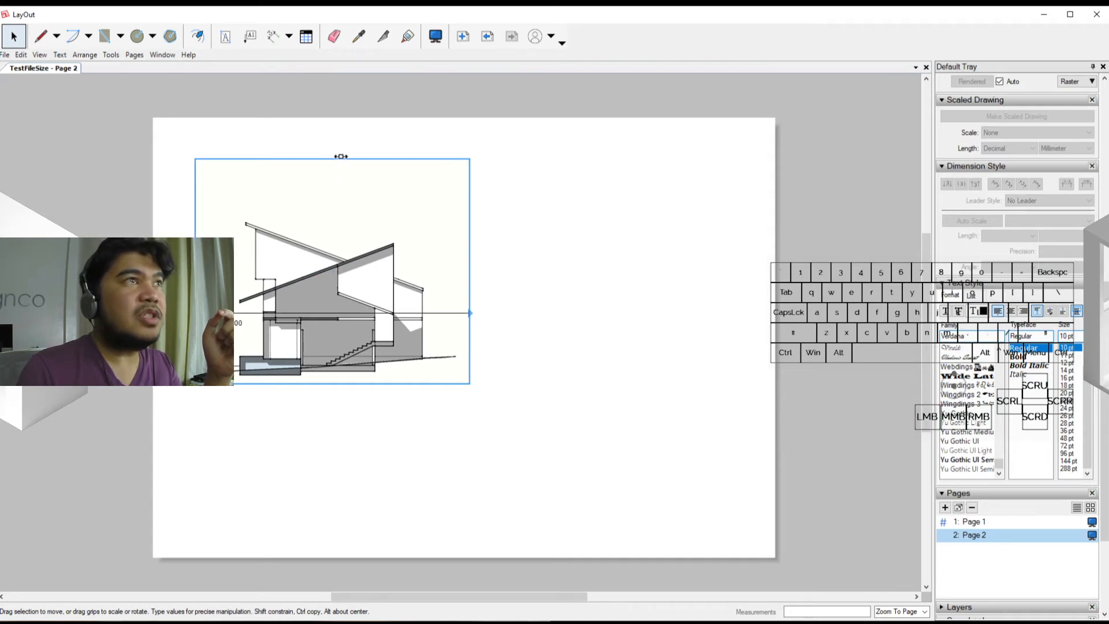
{"action": "left_click_drag", "start_coordinate": [339, 157], "coordinate": [344, 219]}
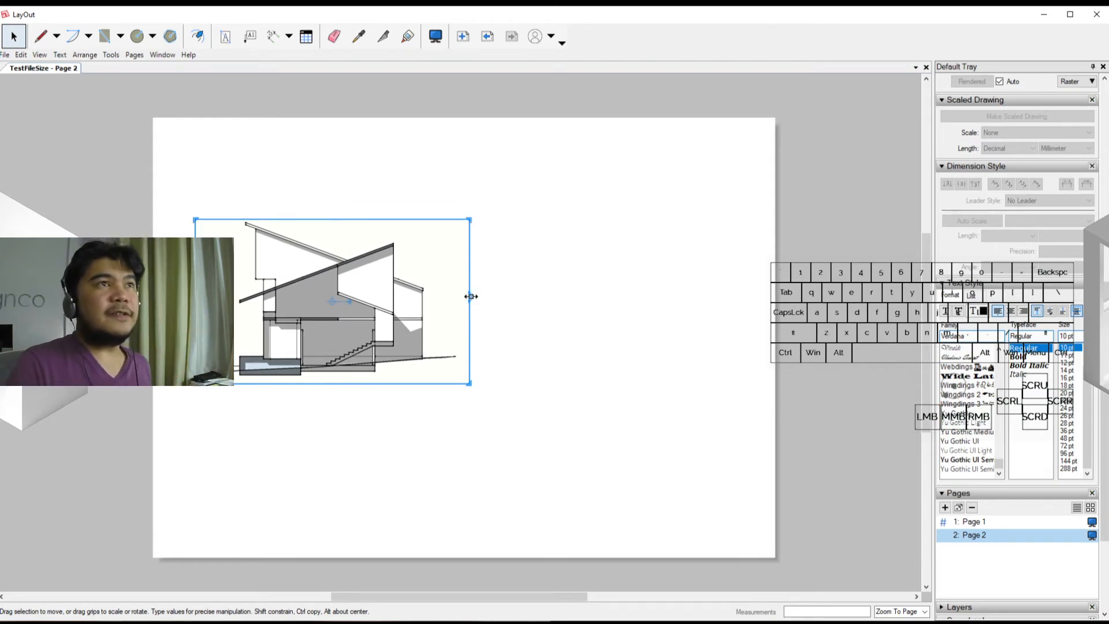
Widen the cross section viewport to check where the ground line ends, and pull its right edge back in close to that end.
{"action": "left_click_drag", "start_coordinate": [471, 296], "coordinate": [507, 305]}
{"action": "scroll", "coordinate": [471, 364], "scroll_direction": "up", "scroll_amount": 3}
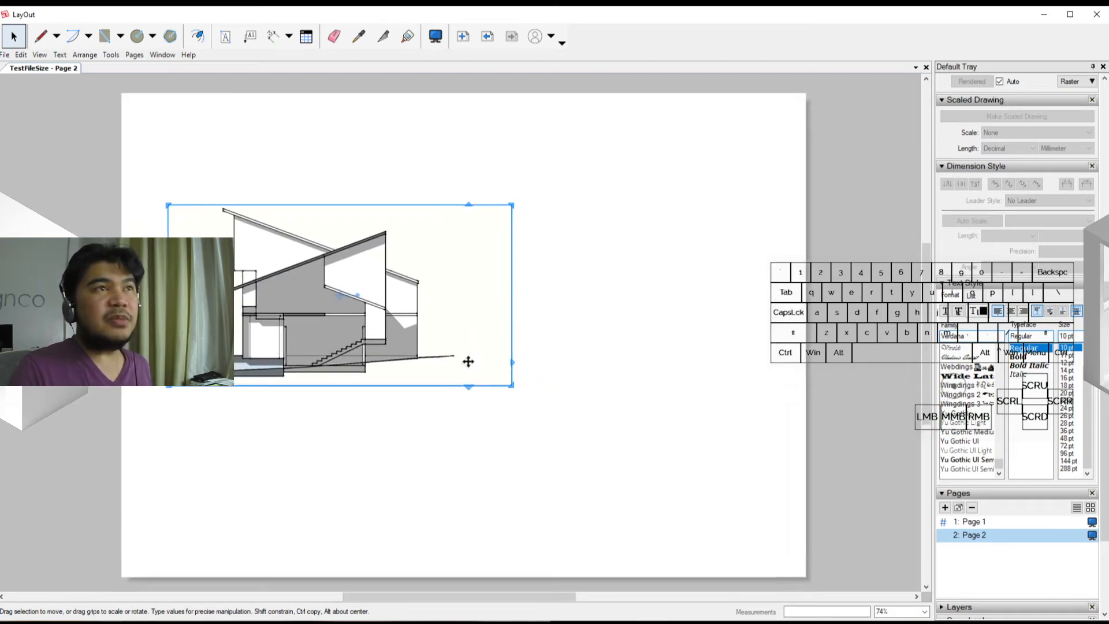
{"action": "scroll", "coordinate": [472, 362], "scroll_direction": "up", "scroll_amount": 2}
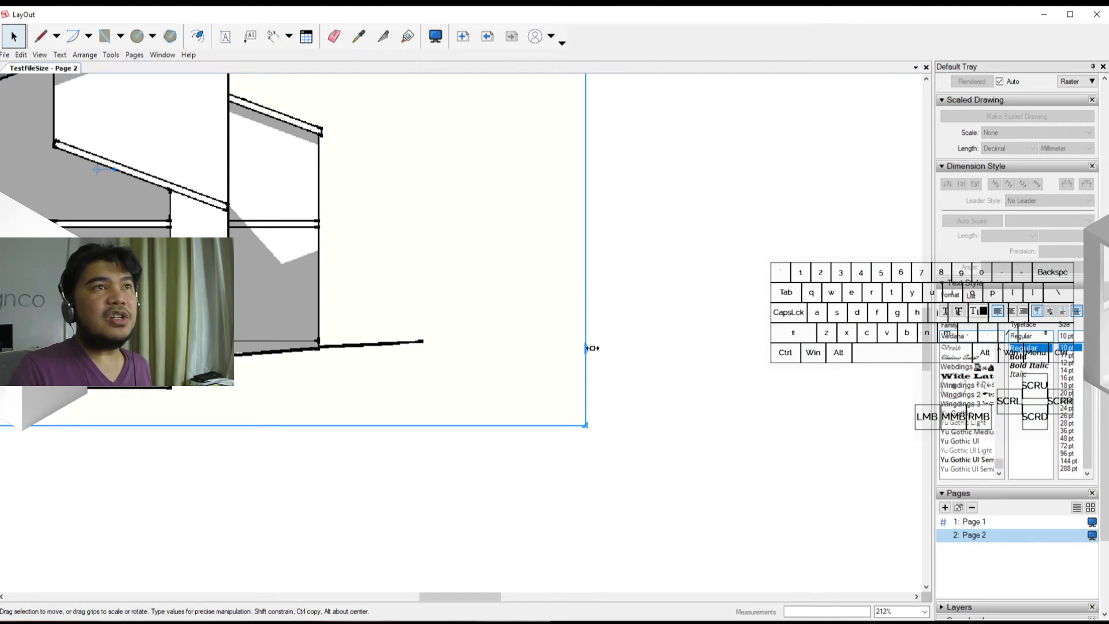
{"action": "left_click_drag", "start_coordinate": [587, 349], "coordinate": [436, 352]}
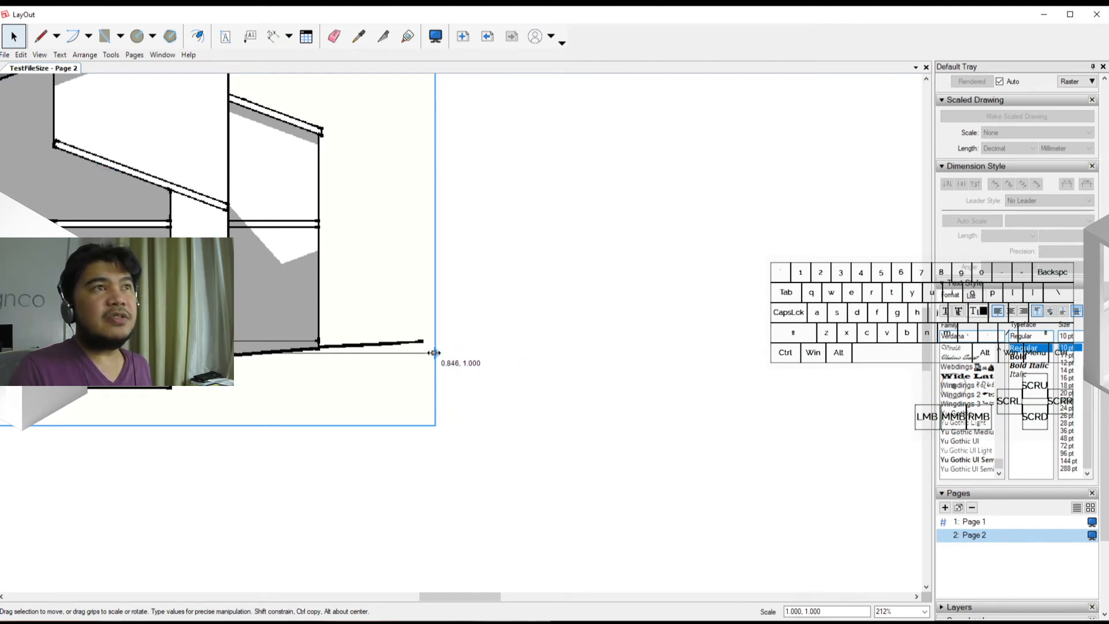
{"action": "left_click", "coordinate": [549, 476]}
Duplicate the cross section viewport beside the original on Page 2 and assign the LongSection scene to the copy.
{"action": "scroll", "coordinate": [508, 397], "scroll_direction": "down", "scroll_amount": 5}
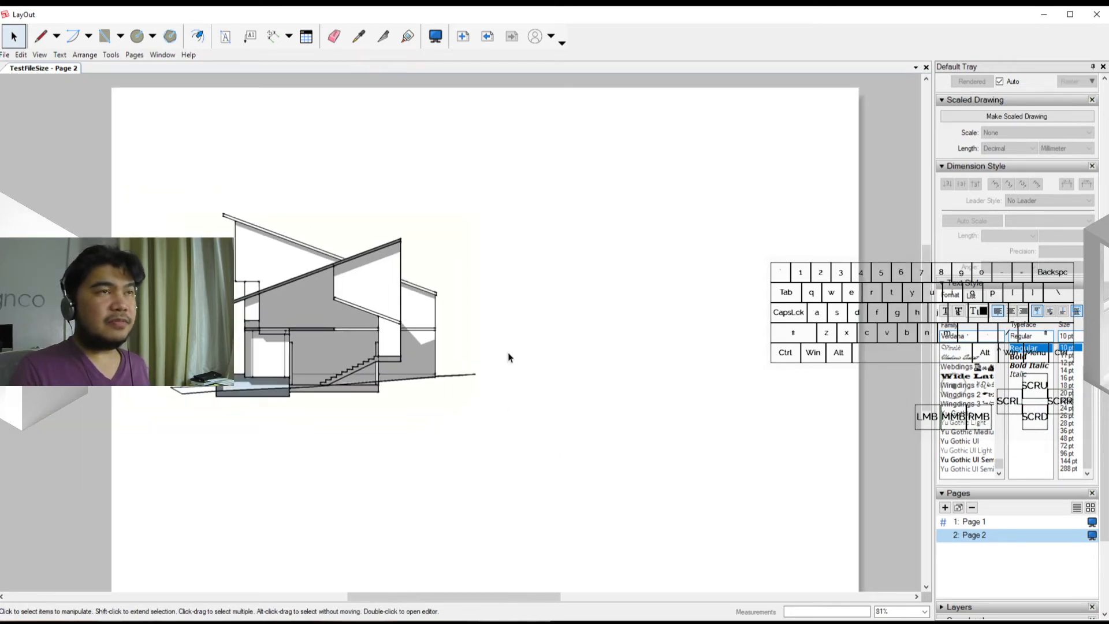
{"action": "scroll", "coordinate": [482, 364], "scroll_direction": "down", "scroll_amount": 2}
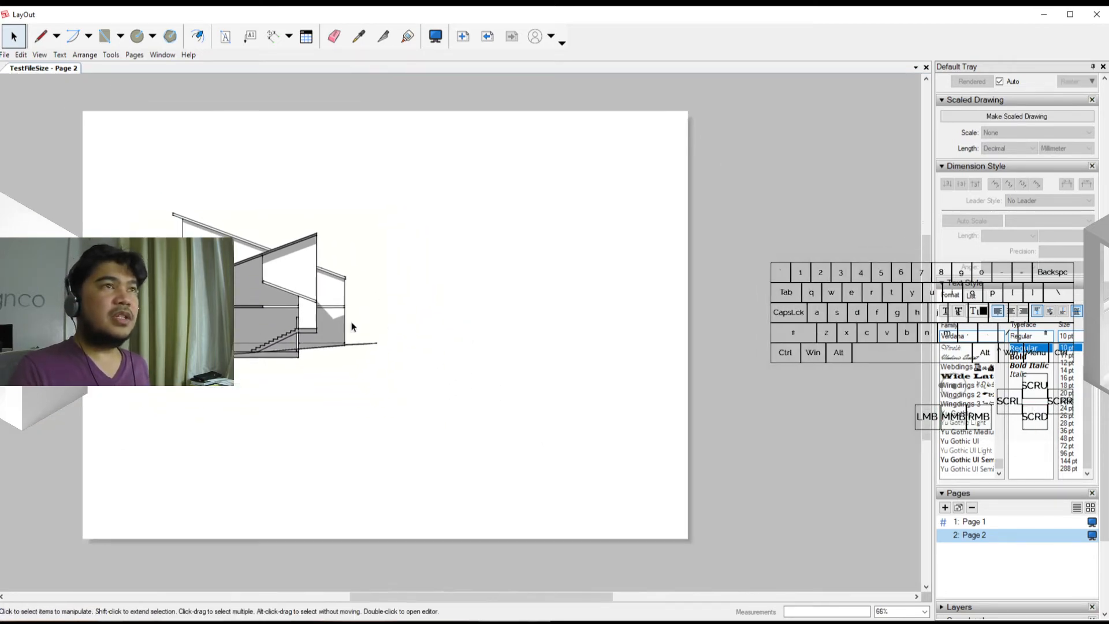
{"action": "left_click", "coordinate": [354, 327]}
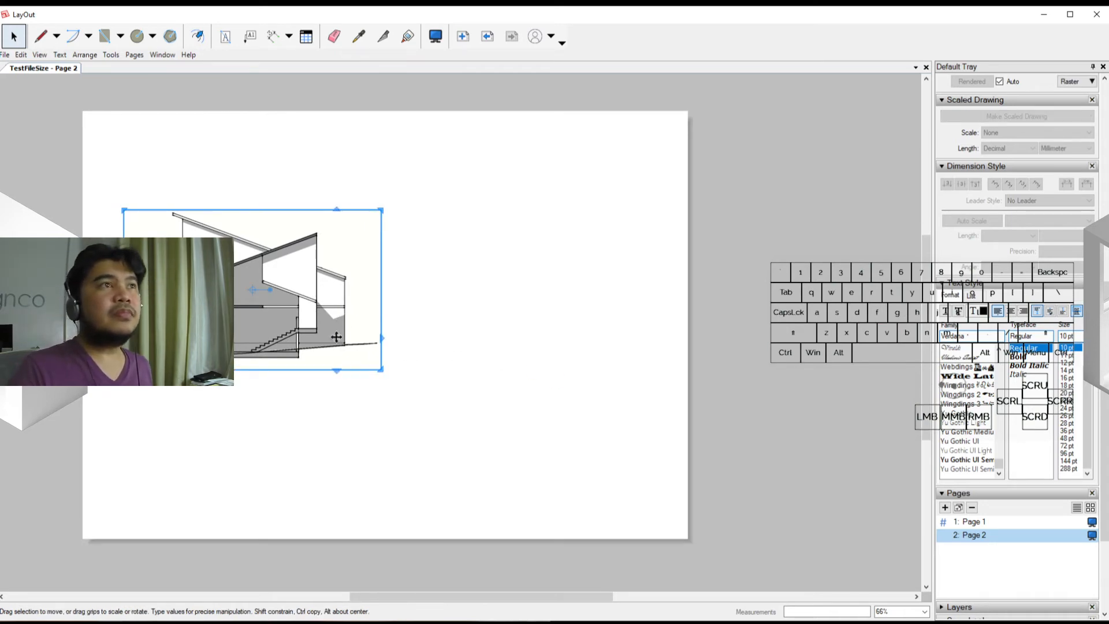
{"action": "left_click_drag", "start_coordinate": [336, 337], "coordinate": [580, 364]}
{"action": "right_click", "coordinate": [580, 364]}
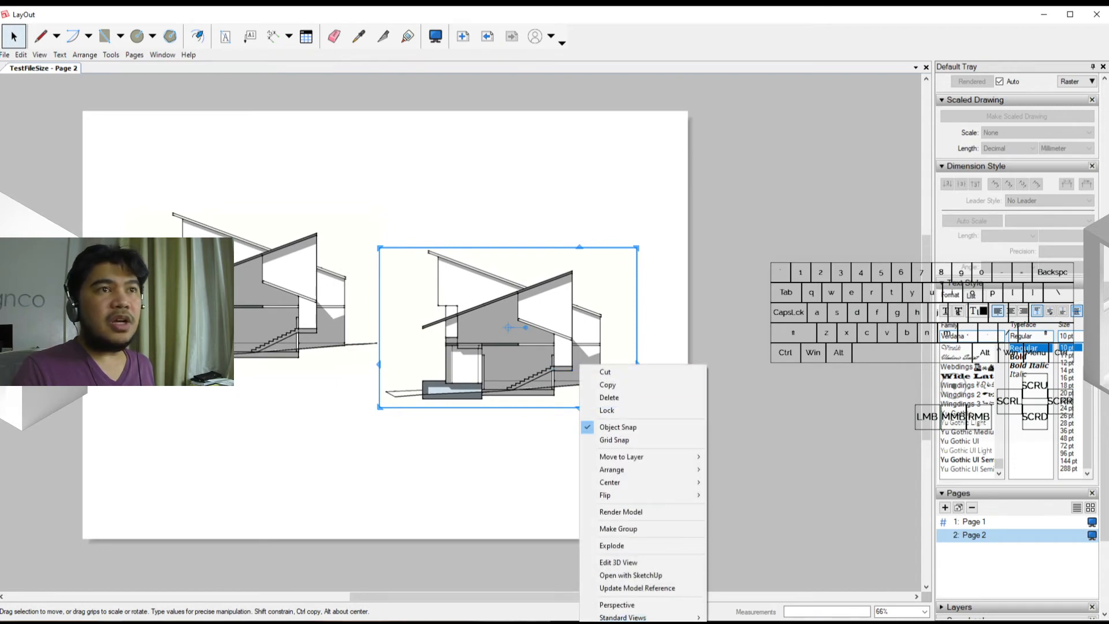
{"action": "left_click", "coordinate": [623, 623]}
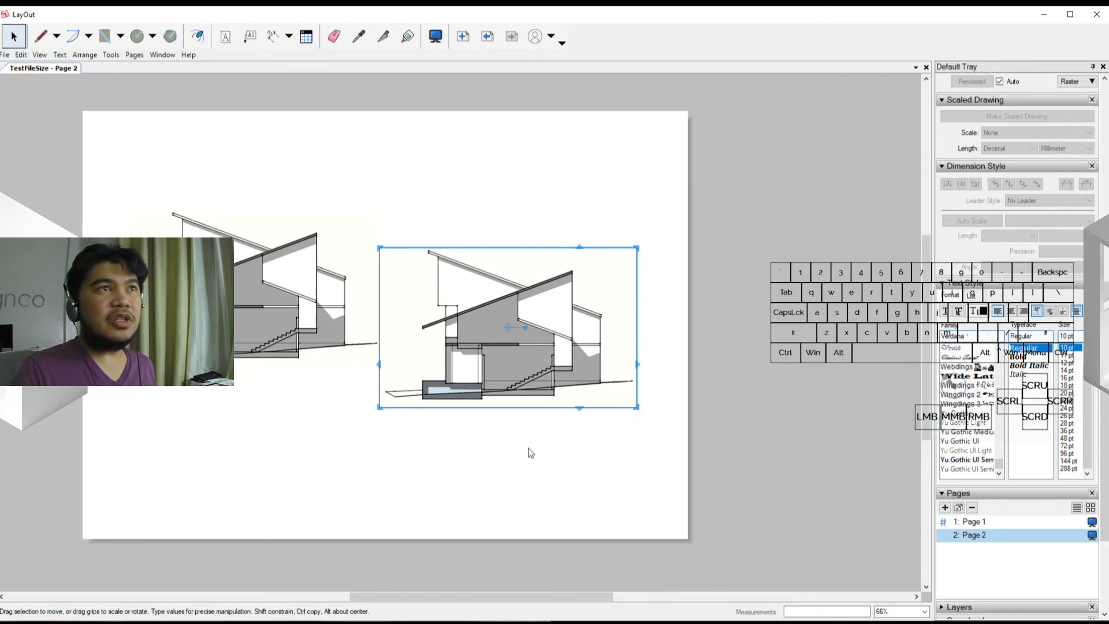
Move the long section viewport below the cross section and adjust its left and right edges to frame the full ground line.
{"action": "left_click_drag", "start_coordinate": [424, 371], "coordinate": [257, 484]}
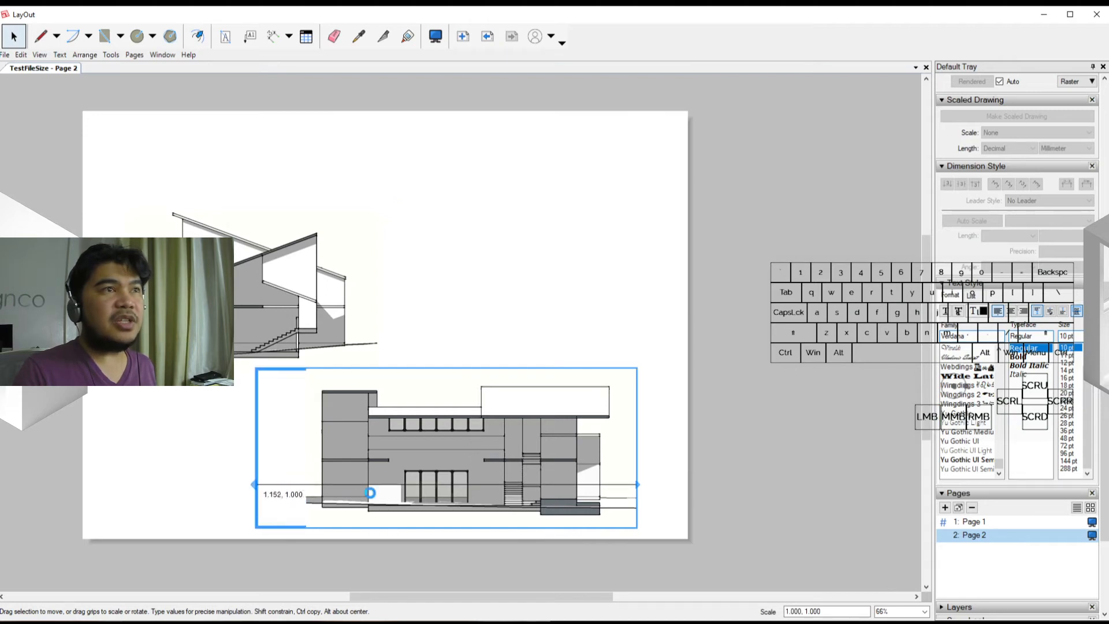
{"action": "left_click_drag", "start_coordinate": [371, 491], "coordinate": [371, 491]}
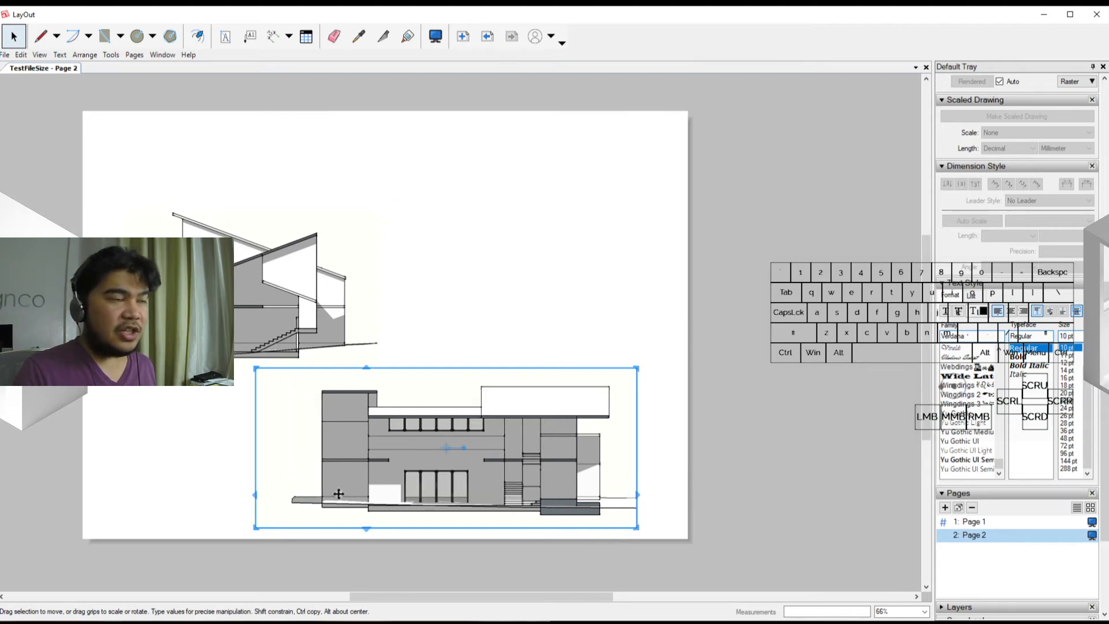
{"action": "left_click_drag", "start_coordinate": [256, 471], "coordinate": [287, 472]}
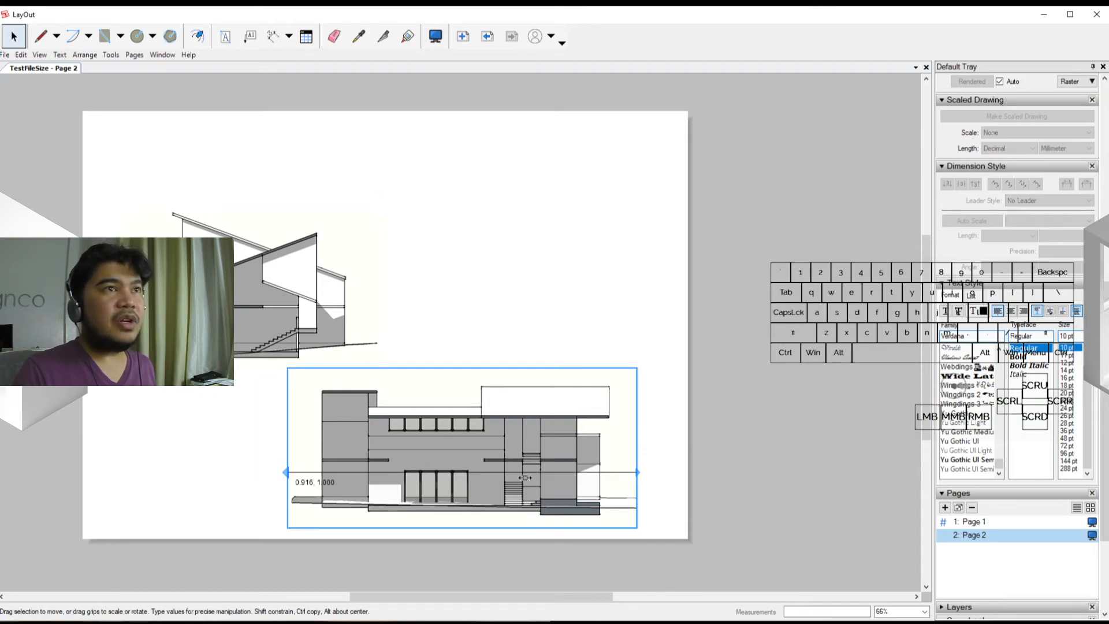
{"action": "mouse_move", "coordinate": [638, 473]}
{"action": "left_mouse_down"}
{"action": "mouse_move", "coordinate": [651, 472]}
{"action": "mouse_move", "coordinate": [642, 484]}
{"action": "left_mouse_up"}
{"action": "scroll", "coordinate": [644, 485], "scroll_direction": "up", "scroll_amount": 5}
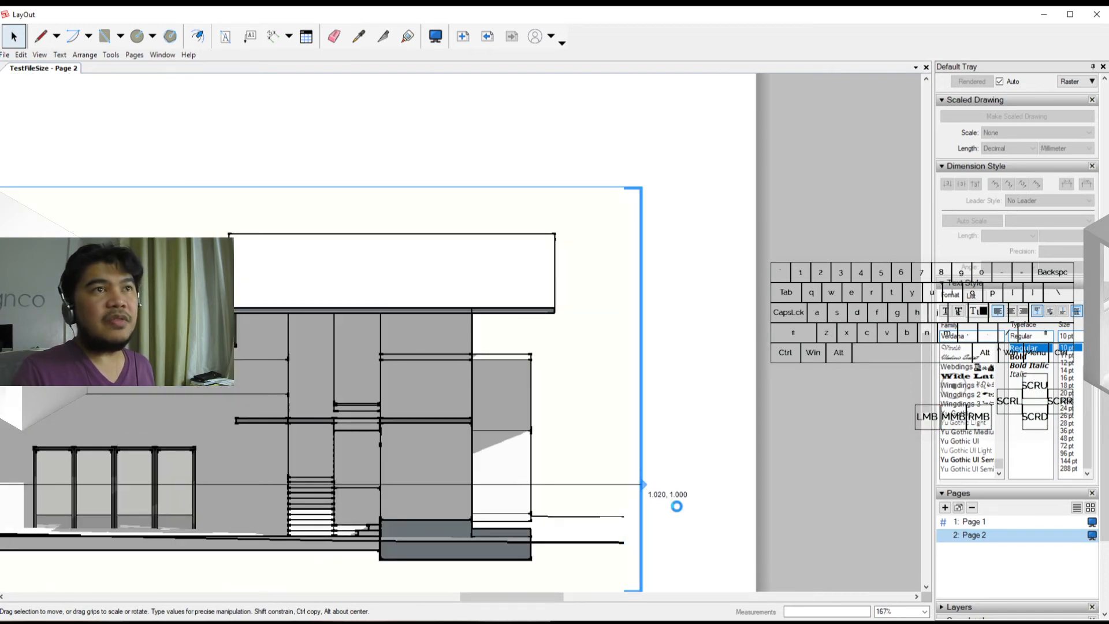
Move the long section viewport up to the page's right side, level with the cross section, and shift the cross section viewport left.
{"action": "scroll", "coordinate": [723, 506], "scroll_direction": "down", "scroll_amount": 3}
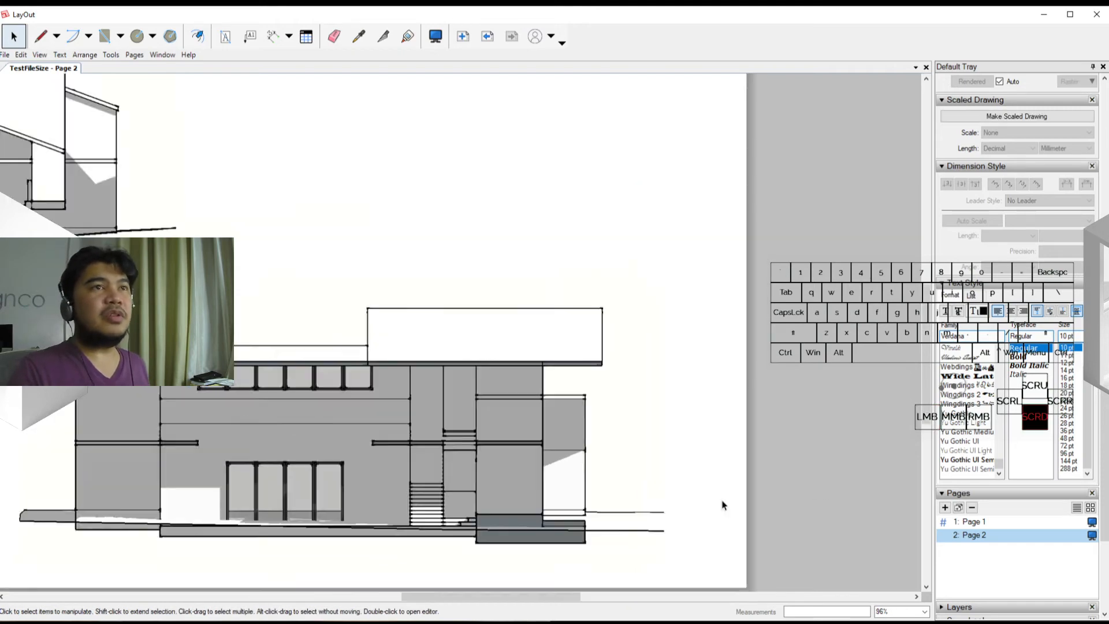
{"action": "scroll", "coordinate": [723, 506], "scroll_direction": "down", "scroll_amount": 2}
{"action": "left_click_drag", "start_coordinate": [453, 478], "coordinate": [497, 329]}
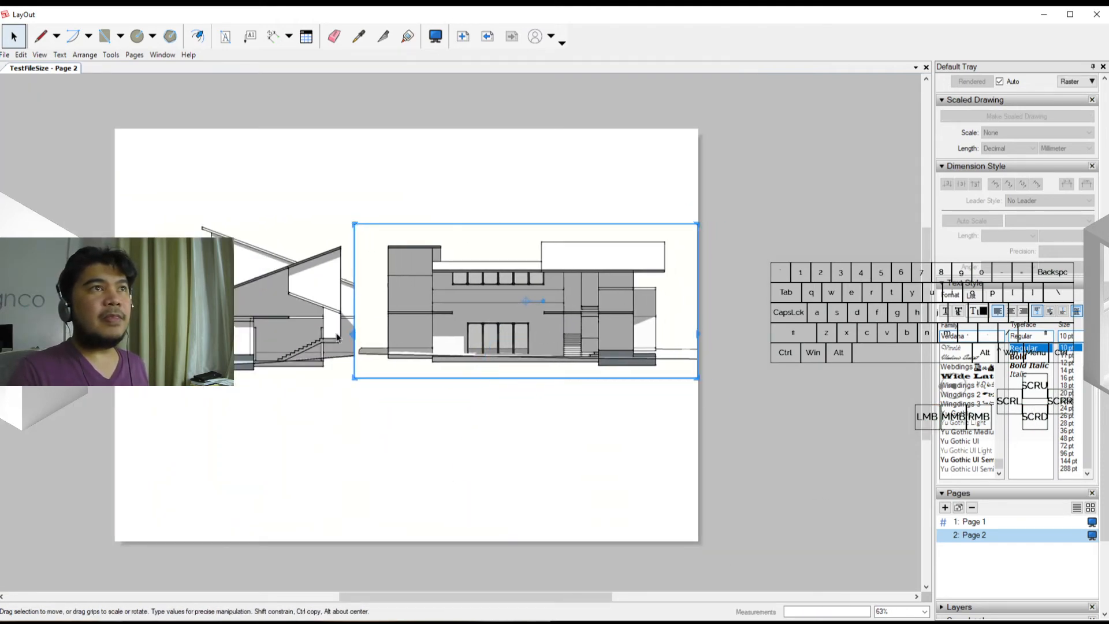
{"action": "left_click_drag", "start_coordinate": [321, 331], "coordinate": [273, 330]}
Bring the cross section viewport to the front and nudge it right until its left edge meets the page edge.
{"action": "right_click", "coordinate": [302, 328]}
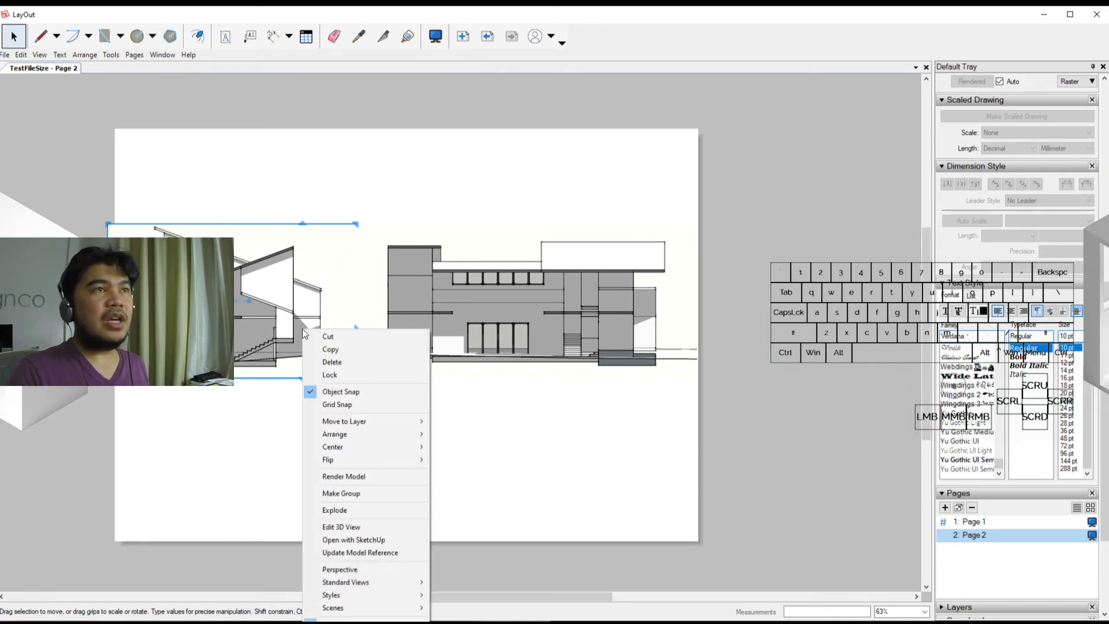
{"action": "mouse_move", "coordinate": [373, 438]}
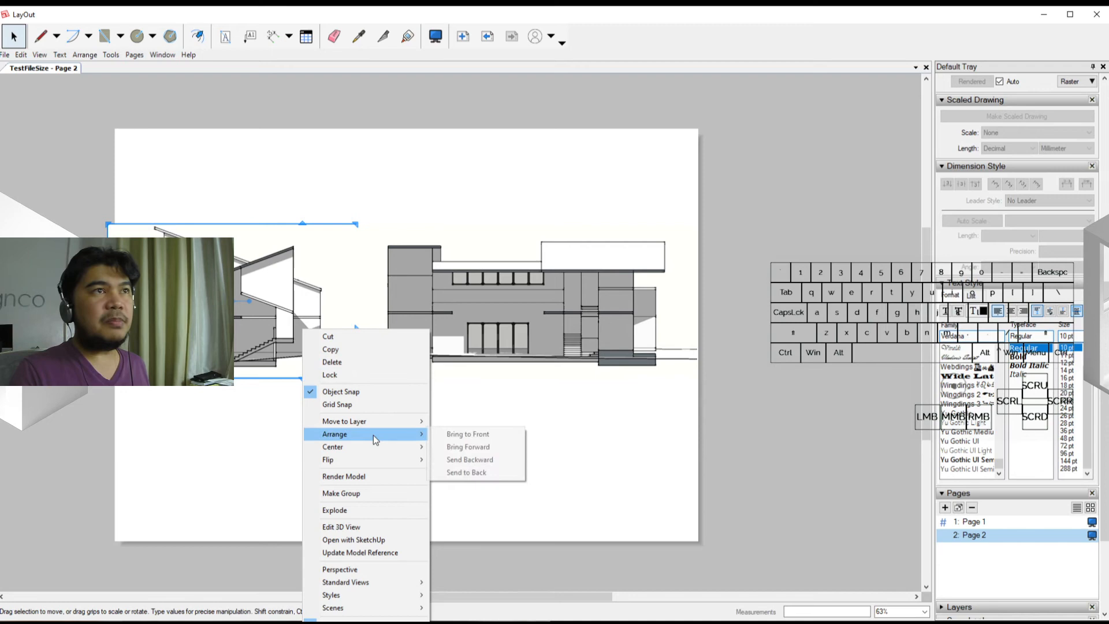
{"action": "left_click", "coordinate": [461, 435]}
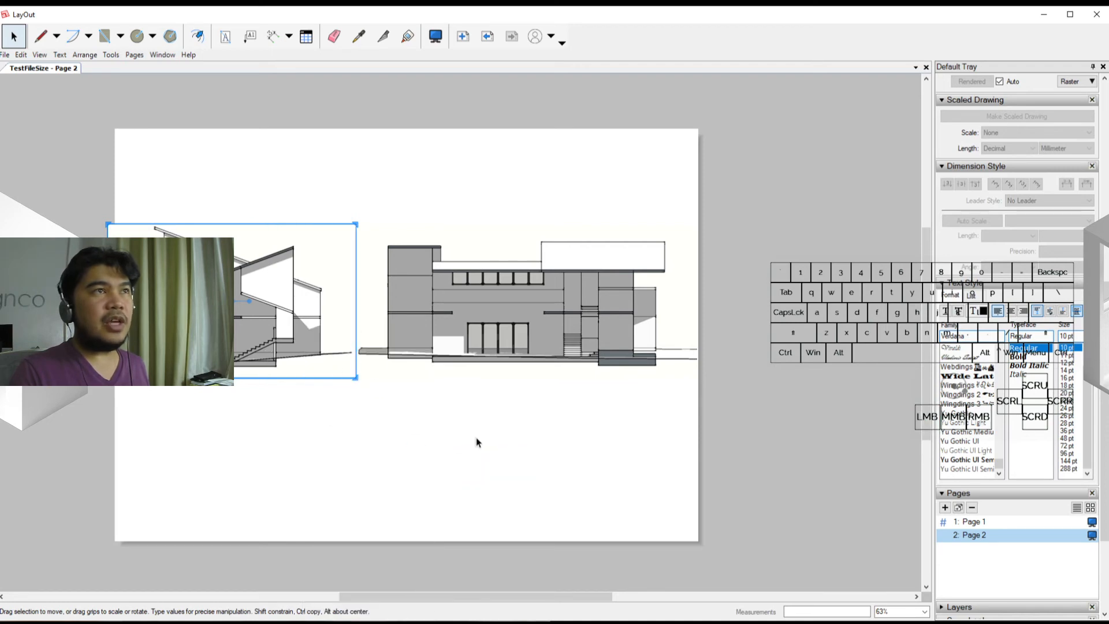
{"action": "key", "text": "Right"}
{"action": "key", "text": "Right"}
{"action": "key", "text": "Right"}
{"action": "key", "text": "Right"}
{"action": "key", "text": "Right"}
{"action": "key", "text": "Right"}
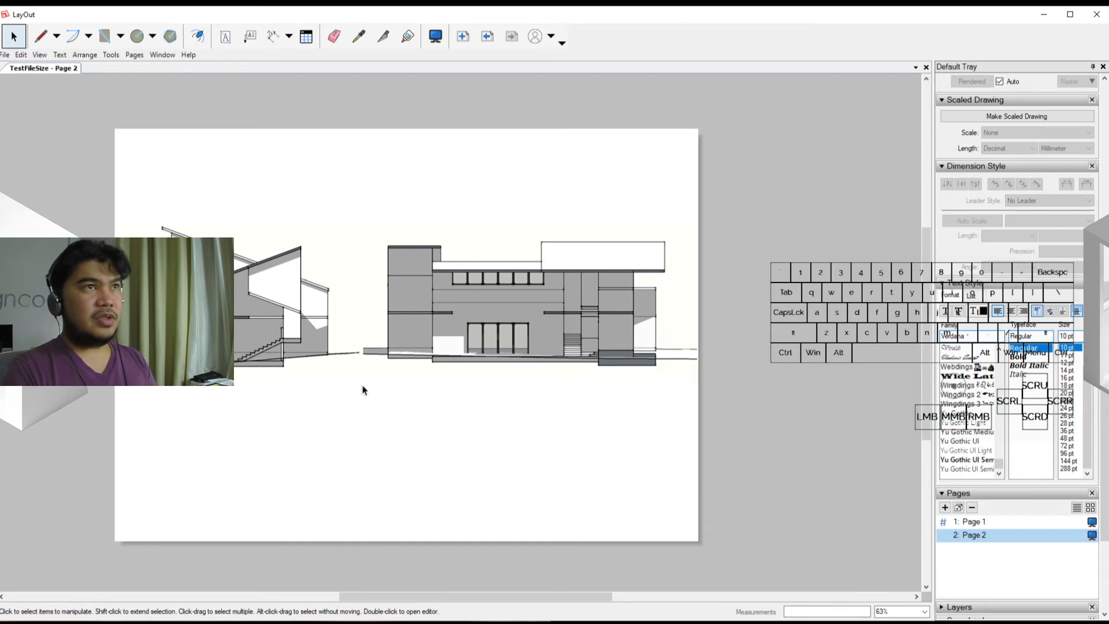
Move both section viewports together straight down to the lower part of Page 2.
{"action": "left_click_drag", "start_coordinate": [486, 459], "coordinate": [388, 383]}
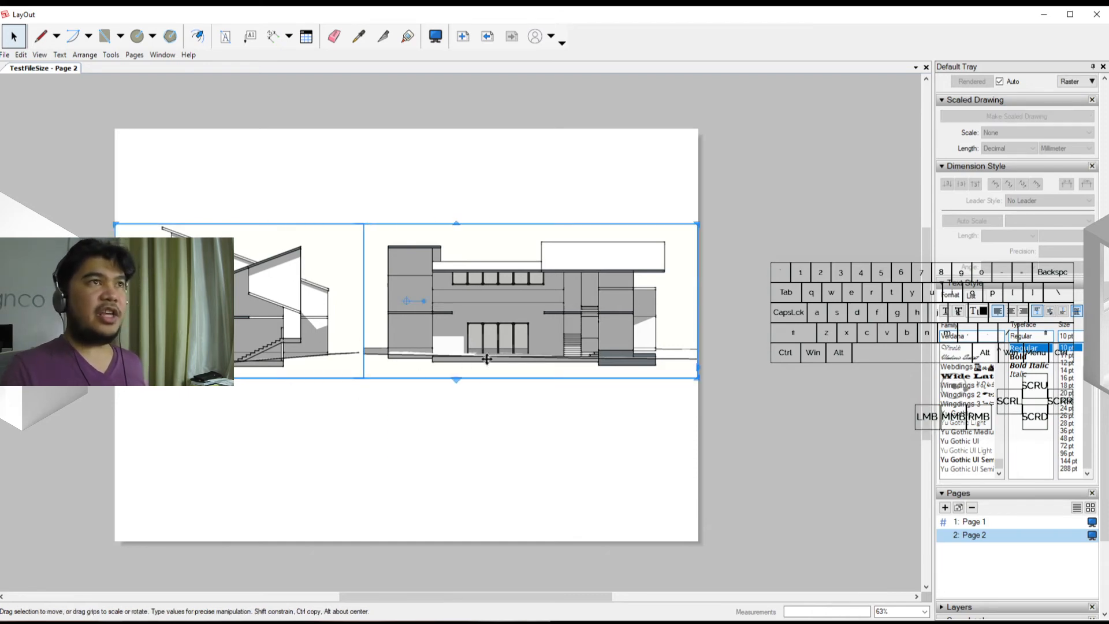
{"action": "left_click_drag", "start_coordinate": [491, 343], "coordinate": [490, 476], "text": "shift"}
{"action": "left_click", "coordinate": [660, 532]}
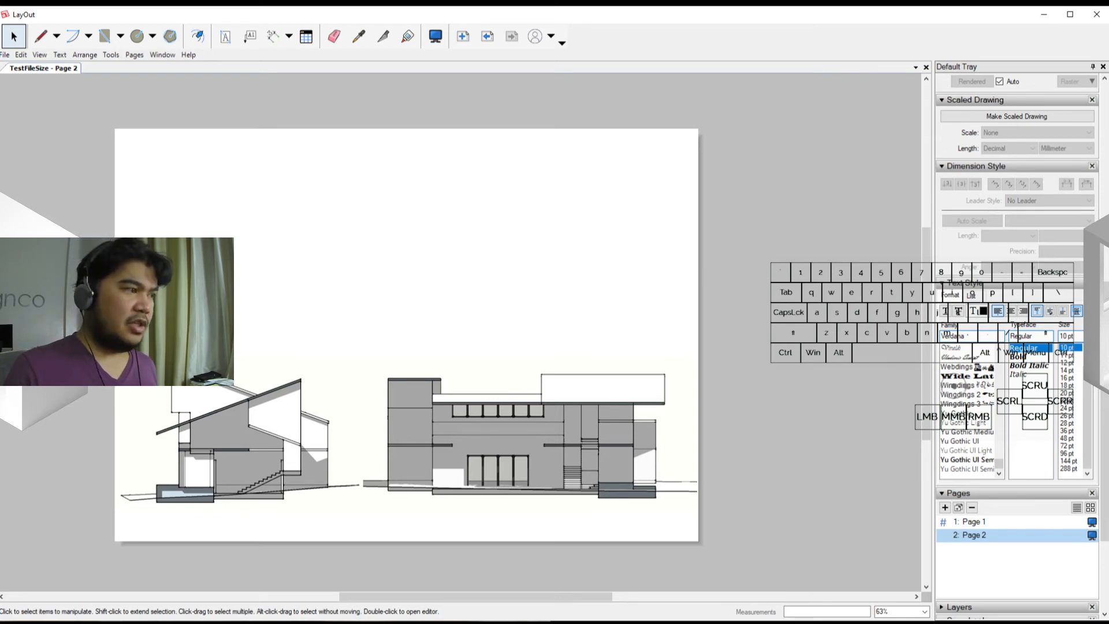
Switch to SketchUp and place a horizontal section plane on the low block at the front corner of the house.
{"action": "key", "text": "alt+Tab"}
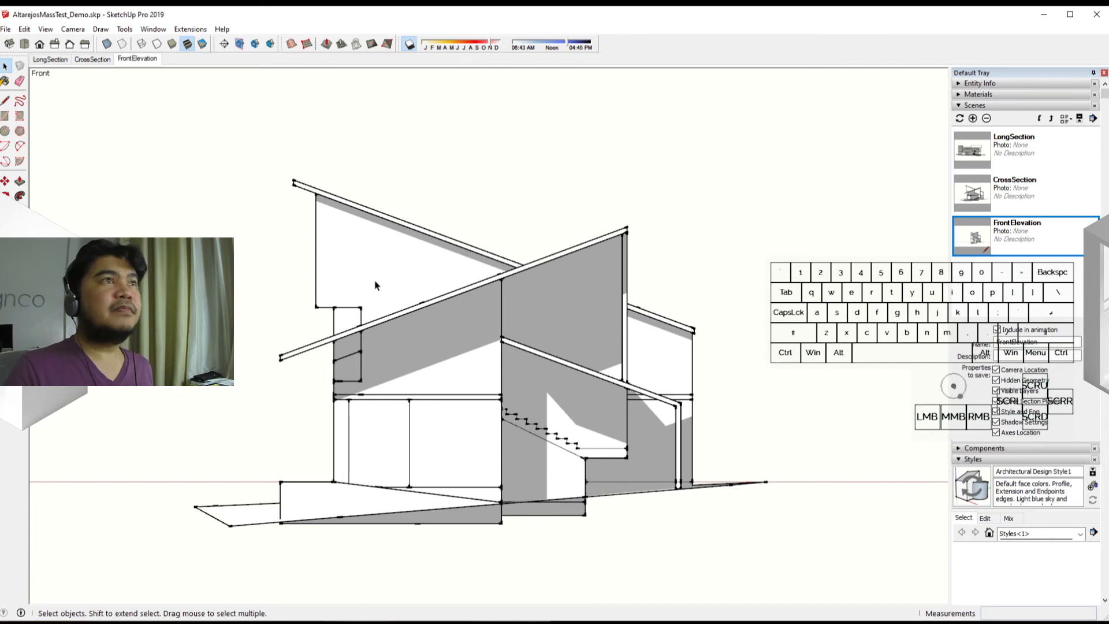
{"action": "left_click", "coordinate": [224, 43]}
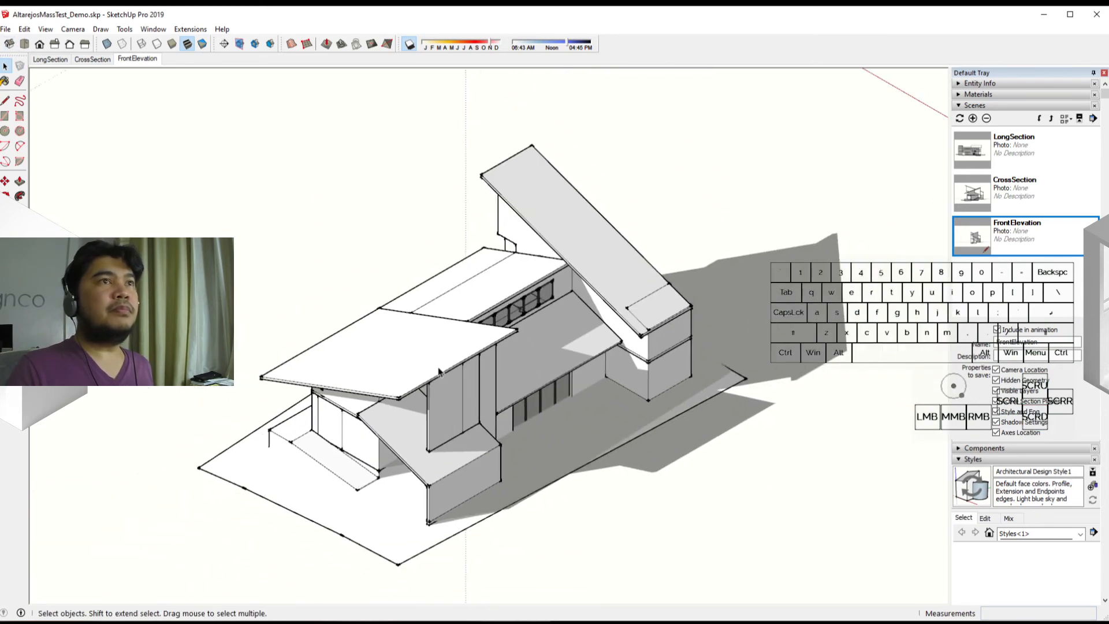
{"action": "middle_click_drag", "start_coordinate": [357, 466], "coordinate": [395, 416]}
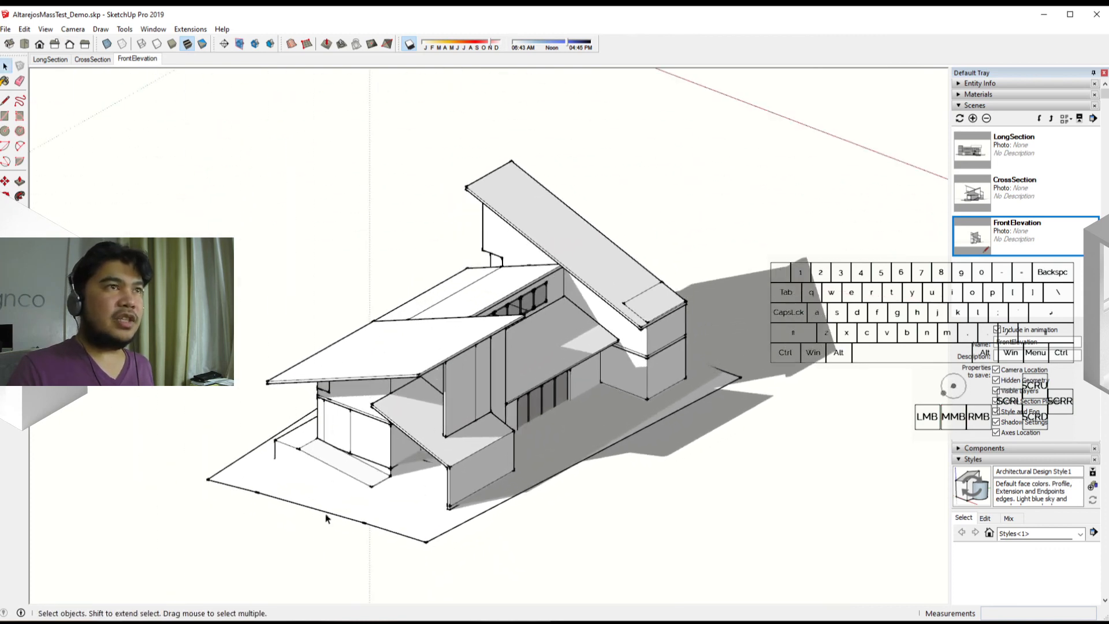
{"action": "middle_click_drag", "start_coordinate": [402, 476], "coordinate": [532, 482]}
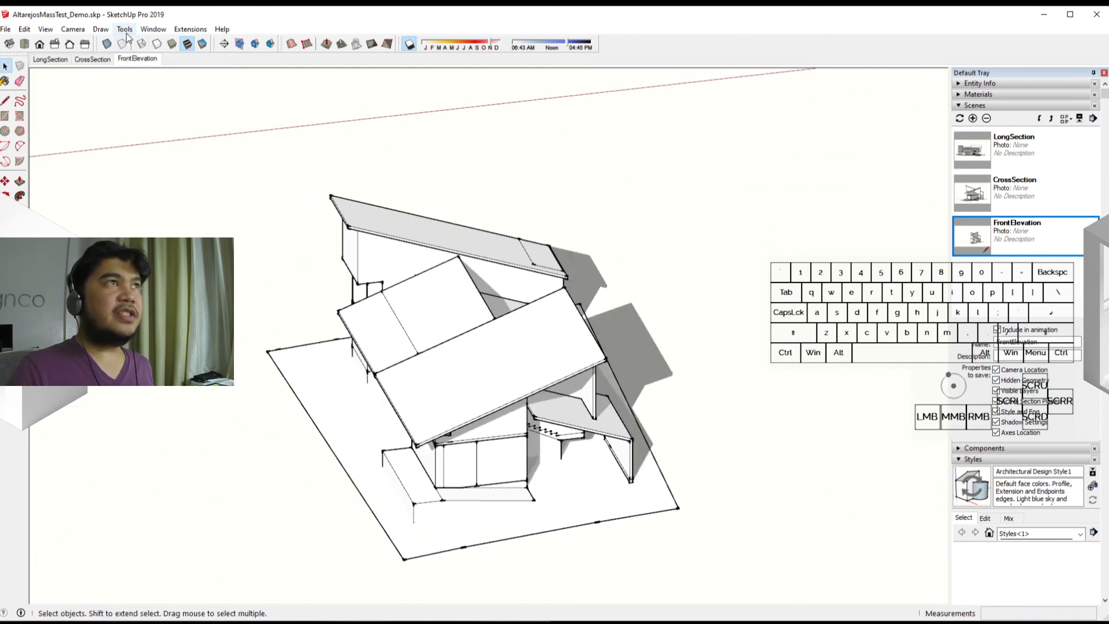
{"action": "left_click", "coordinate": [224, 43]}
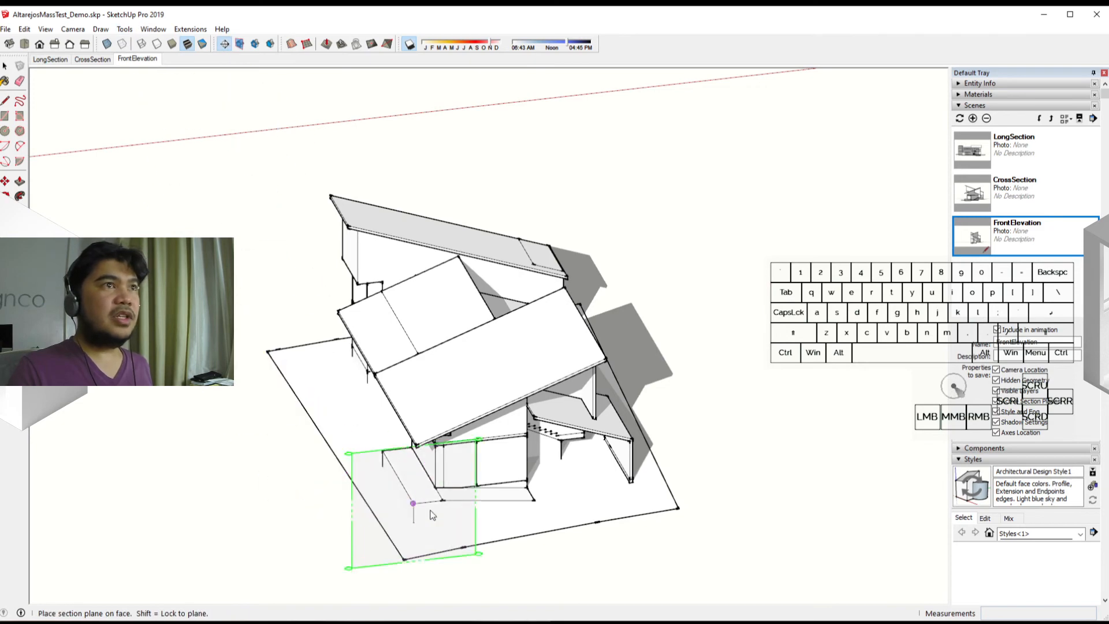
{"action": "left_click", "coordinate": [415, 487]}
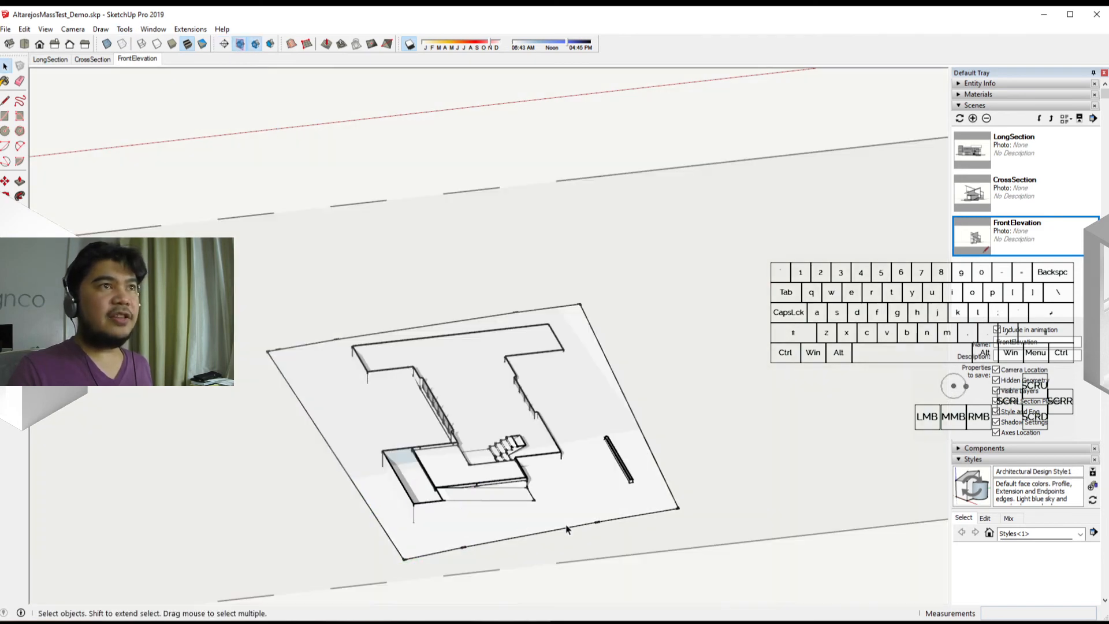
Raise the new horizontal section plane about 689 mm so it cuts through the walls higher up.
{"action": "middle_click_drag", "start_coordinate": [569, 530], "coordinate": [212, 490]}
{"action": "scroll", "coordinate": [421, 488], "scroll_direction": "down", "scroll_amount": 2}
{"action": "middle_click_drag", "start_coordinate": [443, 504], "coordinate": [383, 429]}
{"action": "scroll", "coordinate": [384, 429], "scroll_direction": "down", "scroll_amount": 1}
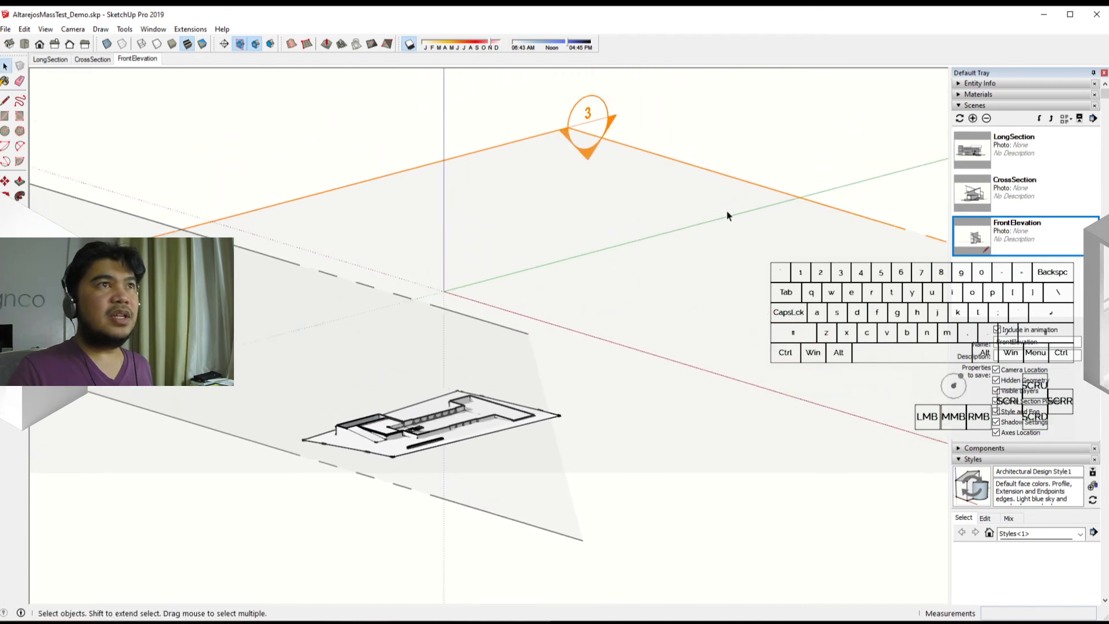
{"action": "left_click", "coordinate": [744, 192]}
{"action": "scroll", "coordinate": [636, 381], "scroll_direction": "up", "scroll_amount": 4}
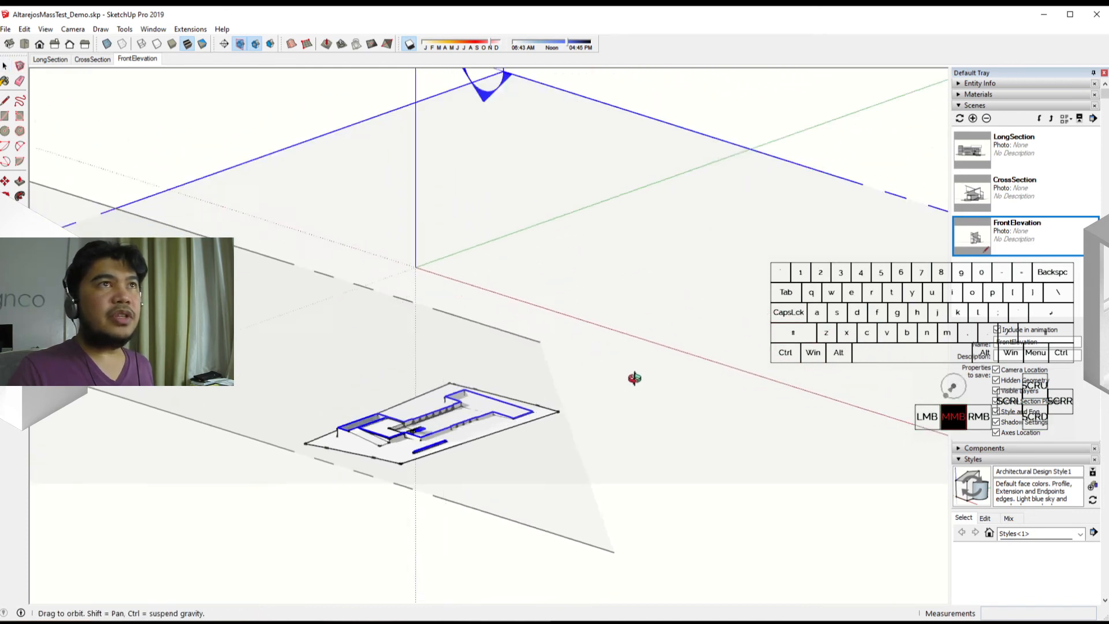
{"action": "scroll", "coordinate": [645, 392], "scroll_direction": "up", "scroll_amount": 1}
{"action": "key", "text": "m"}
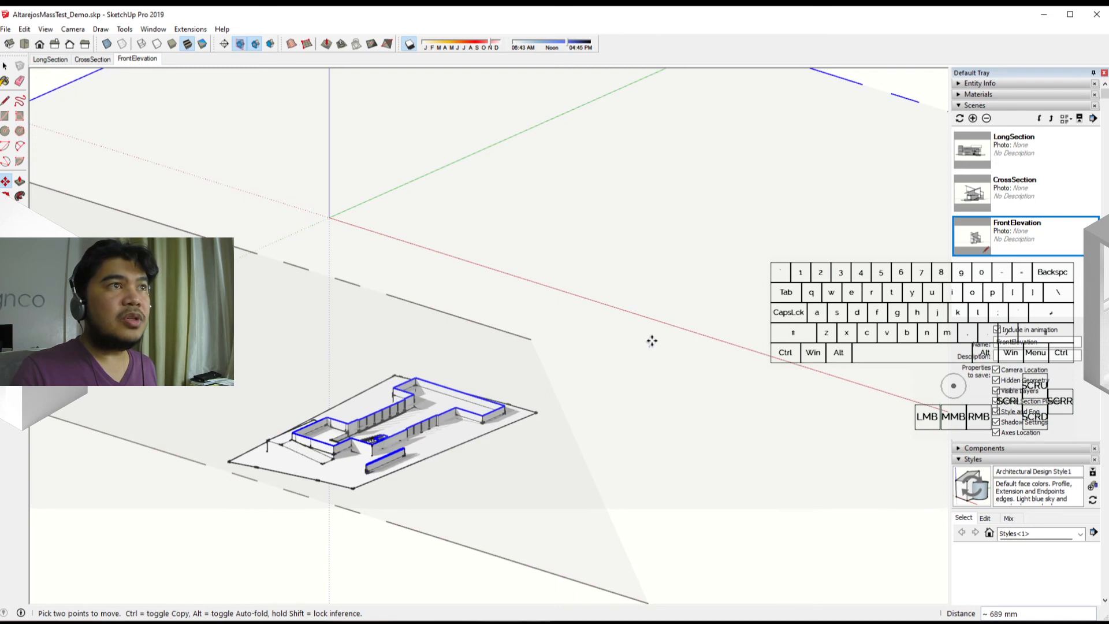
{"action": "left_click", "coordinate": [652, 341]}
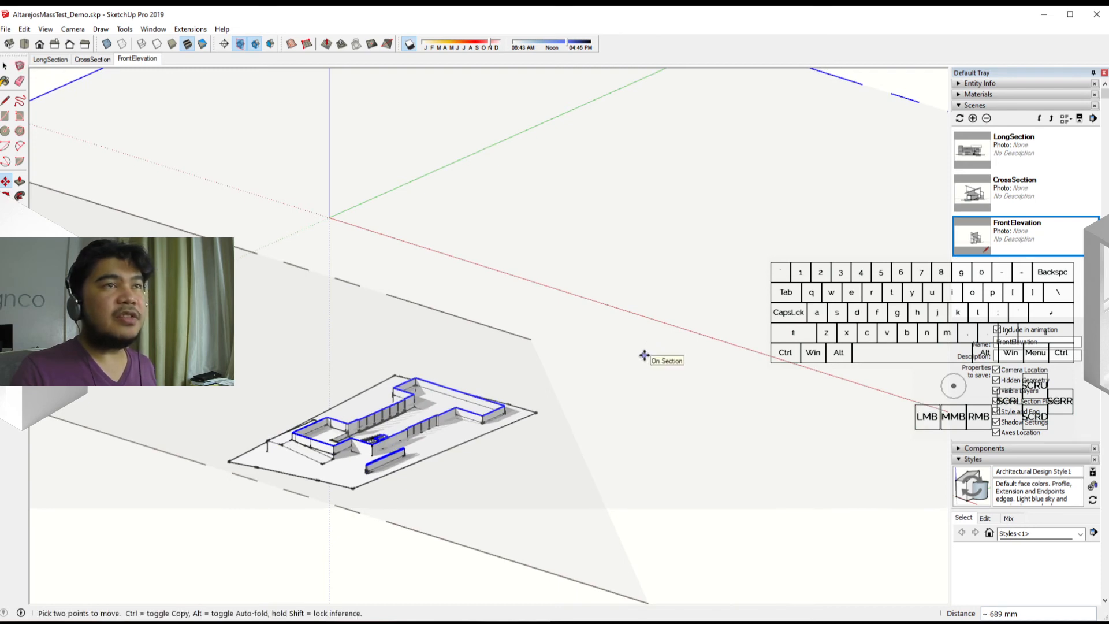
{"action": "key", "text": "space"}
Hide the horizontal section plane and the vertical section plane labelled 2.
{"action": "scroll", "coordinate": [689, 301], "scroll_direction": "down", "scroll_amount": 3}
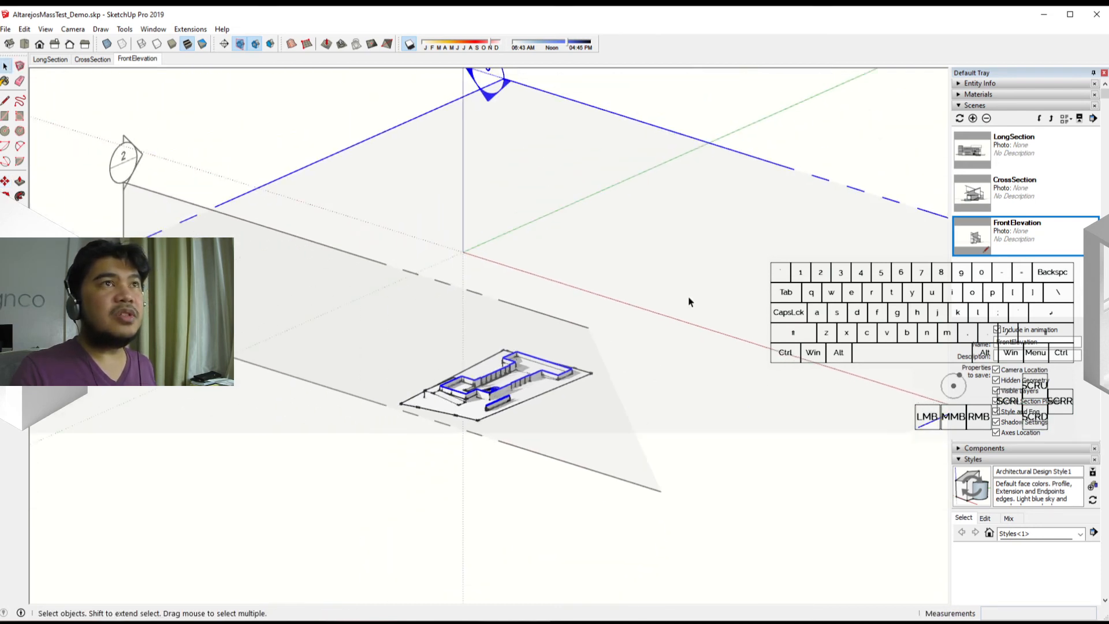
{"action": "right_click", "coordinate": [759, 165]}
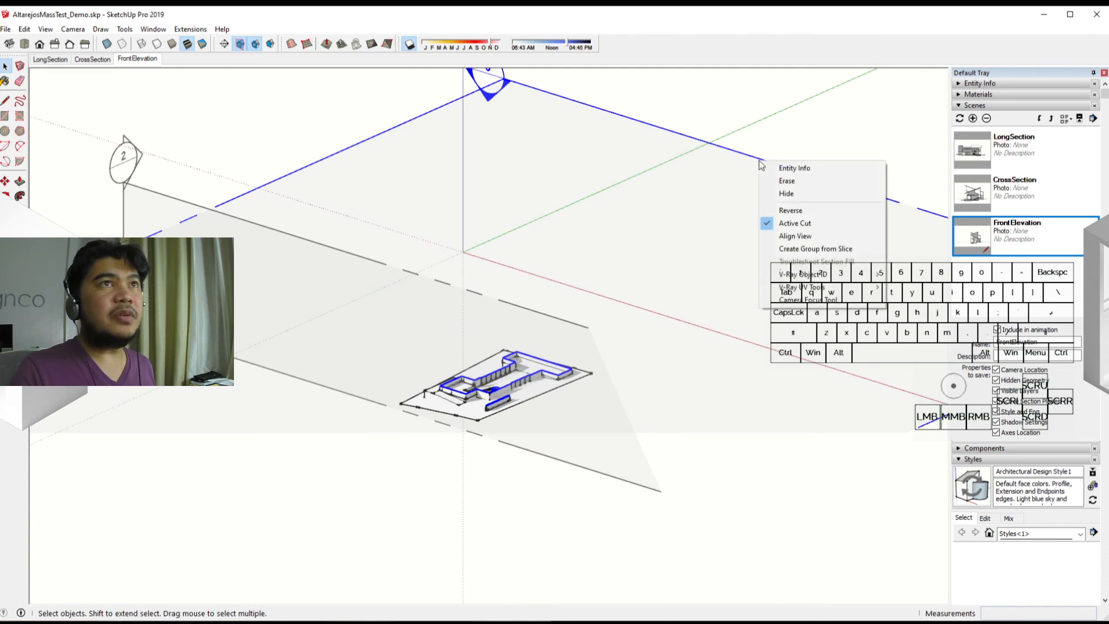
{"action": "left_click", "coordinate": [795, 193]}
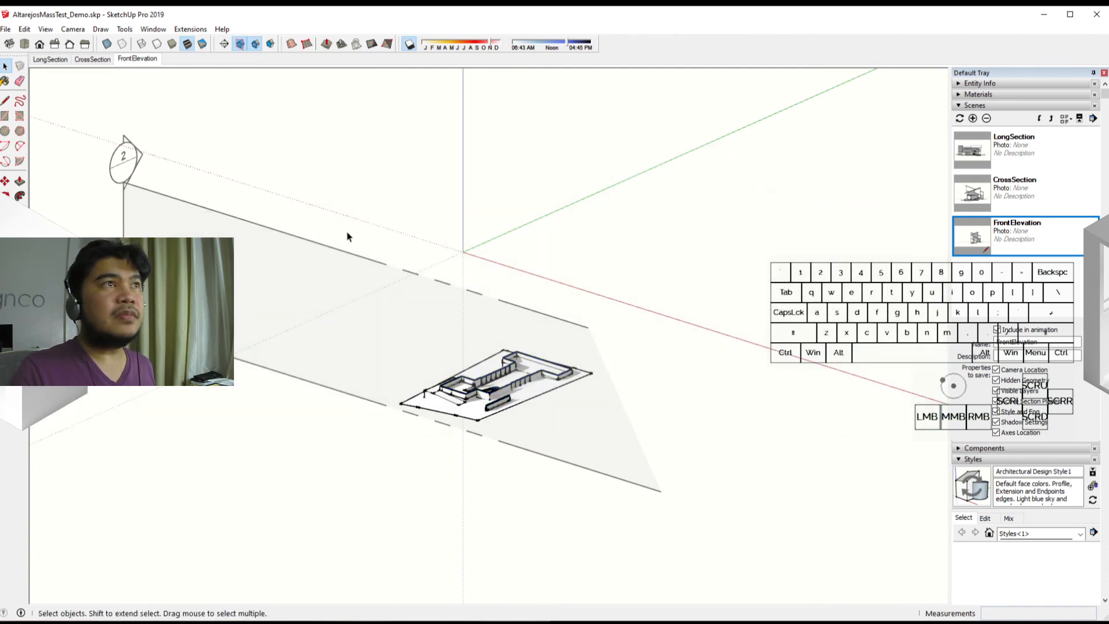
{"action": "left_click", "coordinate": [322, 247]}
{"action": "right_click", "coordinate": [322, 248]}
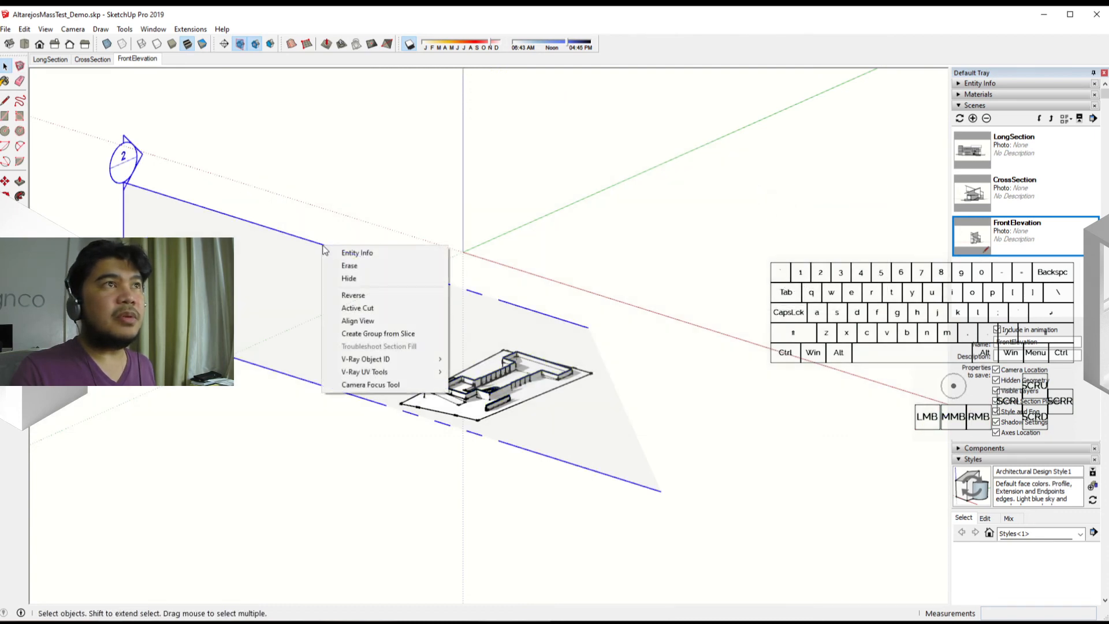
{"action": "left_click", "coordinate": [369, 279]}
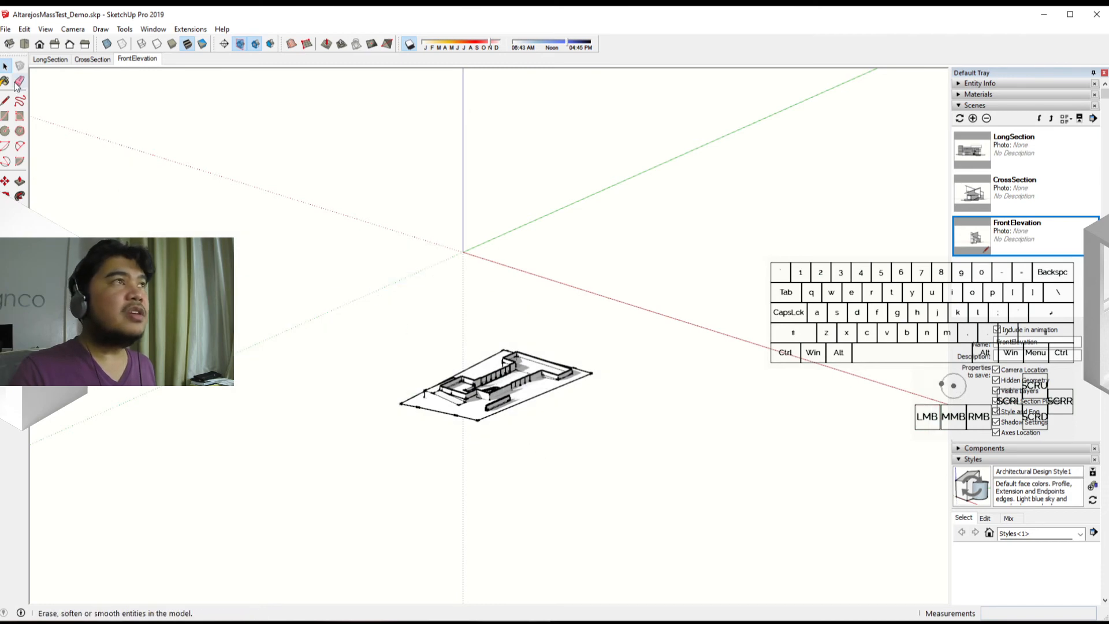
Set the camera to the top view and centre the whole floor plan cut in the drawing area.
{"action": "left_click", "coordinate": [24, 44]}
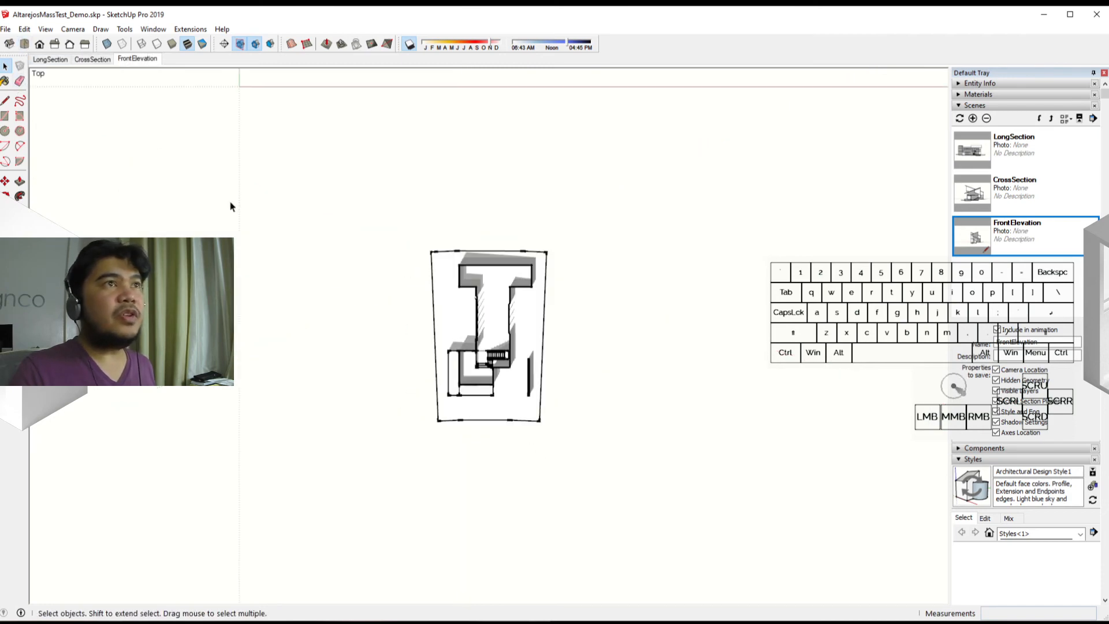
{"action": "scroll", "coordinate": [474, 356], "scroll_direction": "up", "scroll_amount": 5}
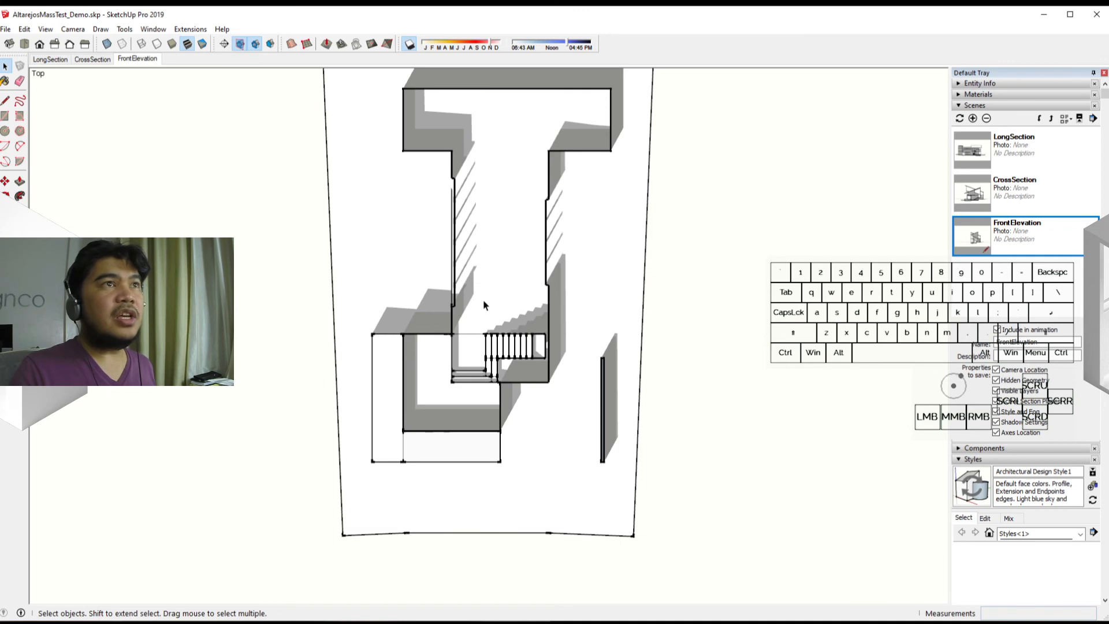
{"action": "scroll", "coordinate": [486, 301], "scroll_direction": "up", "scroll_amount": 4}
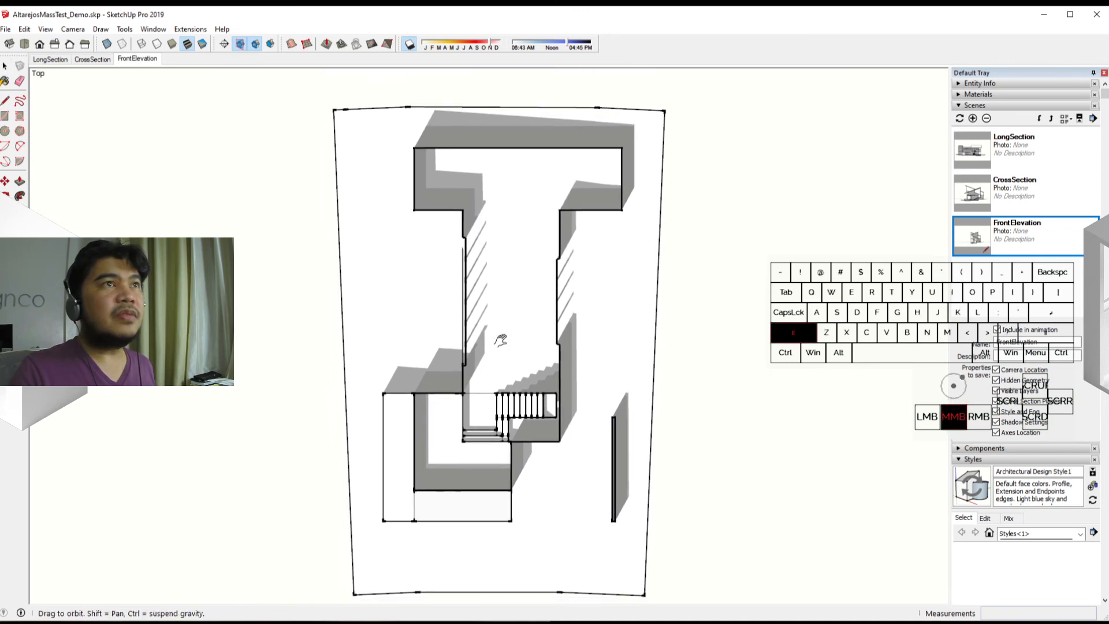
{"action": "middle_click_drag", "start_coordinate": [504, 347], "coordinate": [513, 362], "text": "shift"}
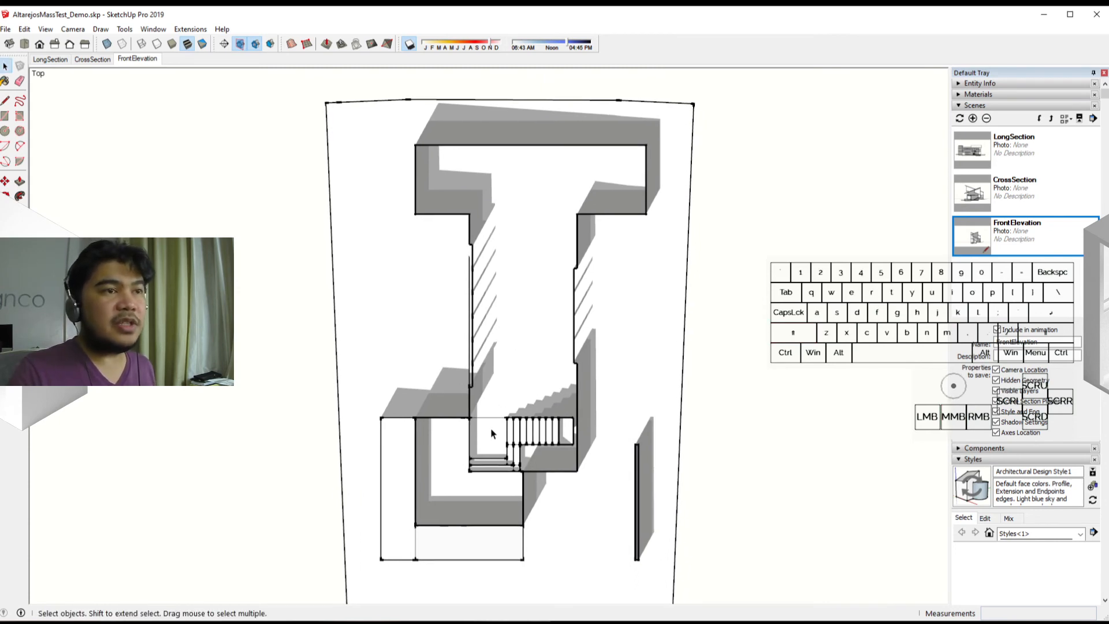
{"action": "scroll", "coordinate": [497, 433], "scroll_direction": "down", "scroll_amount": 2}
{"action": "middle_click_drag", "start_coordinate": [498, 433], "coordinate": [486, 381], "text": "shift"}
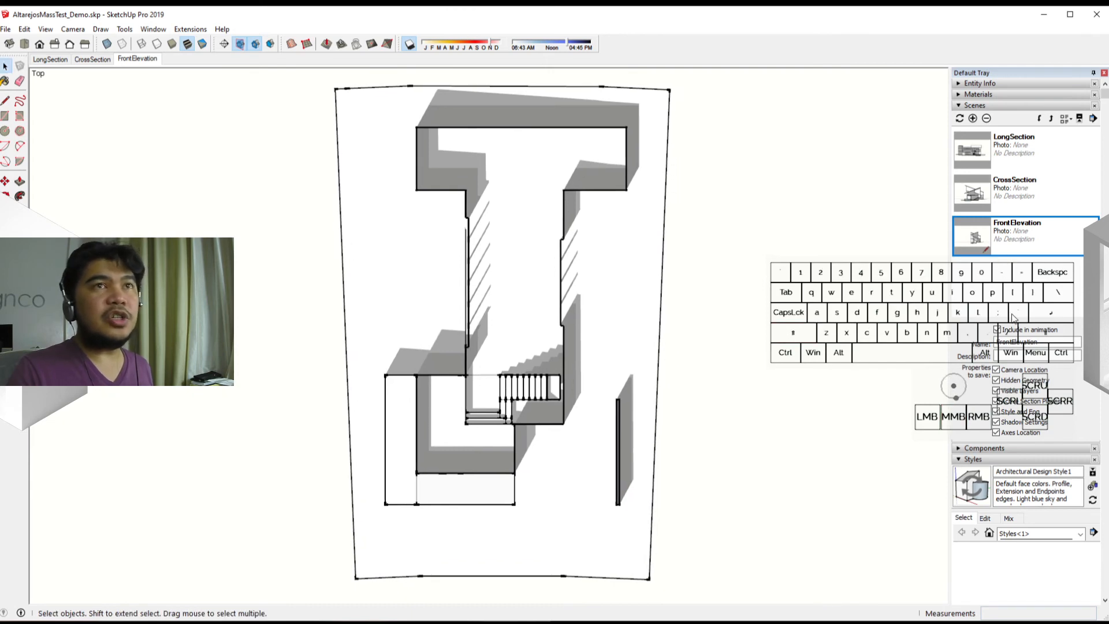
Add a new scene of the top view and name it PlanView.
{"action": "left_click", "coordinate": [973, 118]}
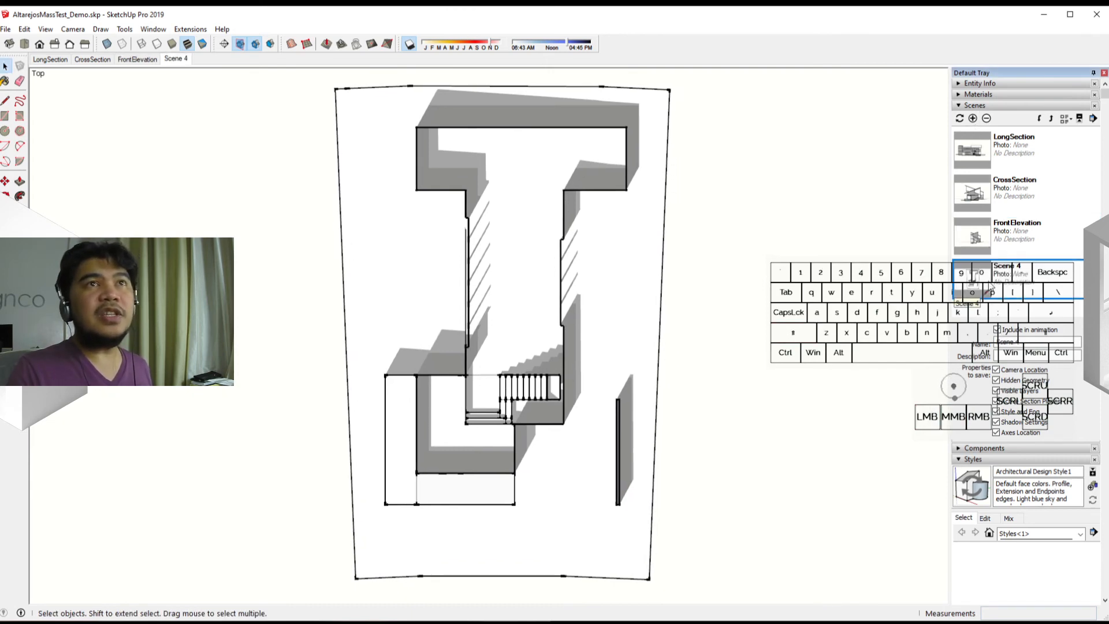
{"action": "left_click_drag", "start_coordinate": [1034, 341], "coordinate": [932, 341]}
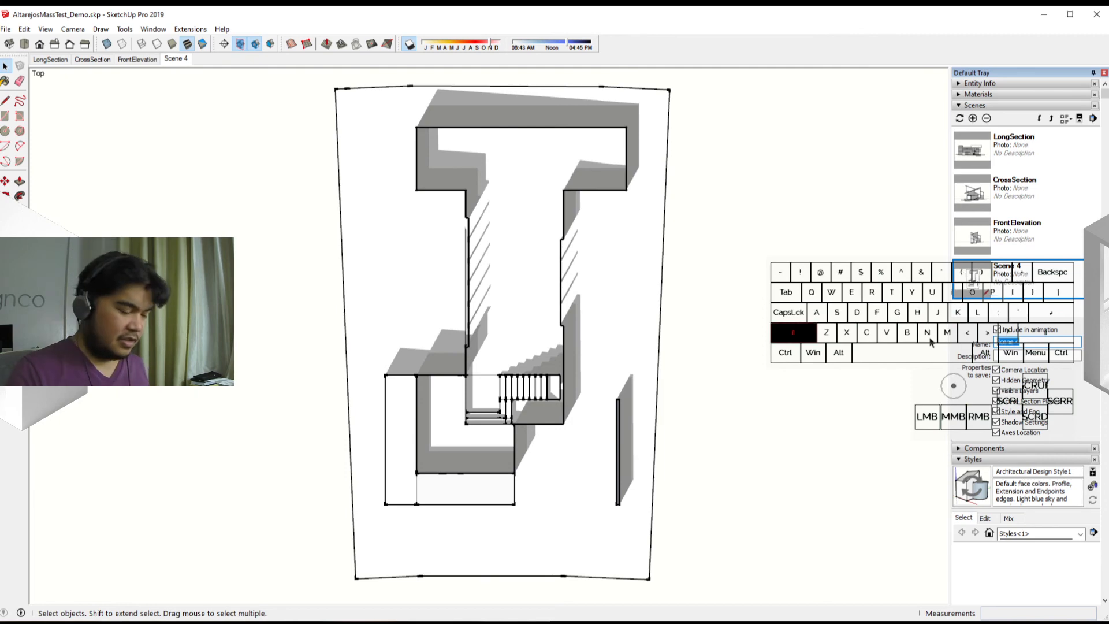
{"action": "type", "text": "PlanView"}
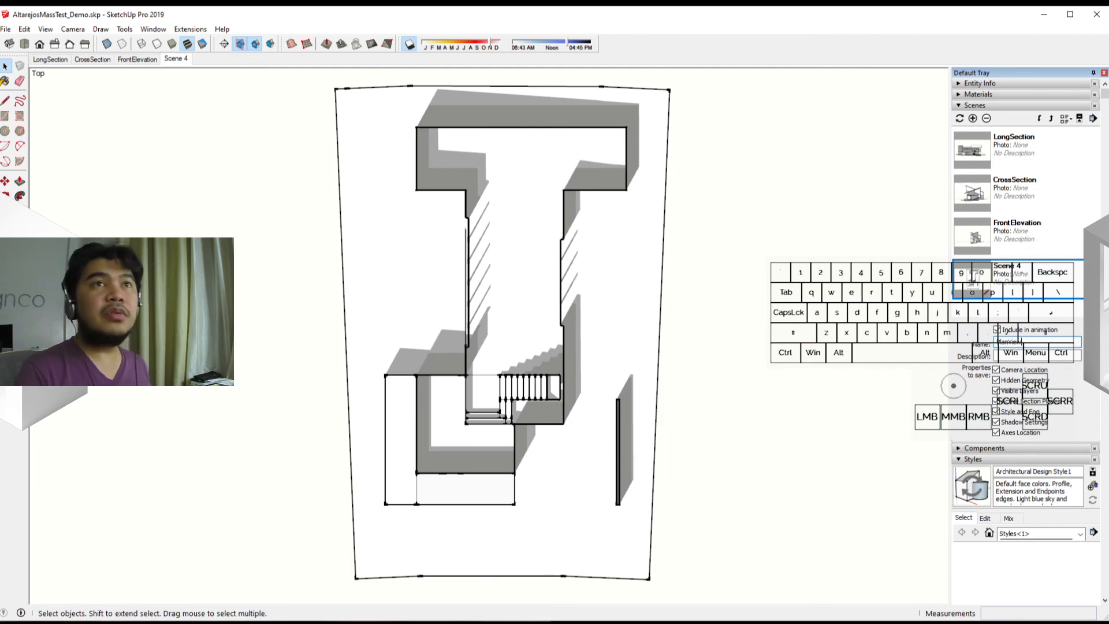
{"action": "key", "text": "Return"}
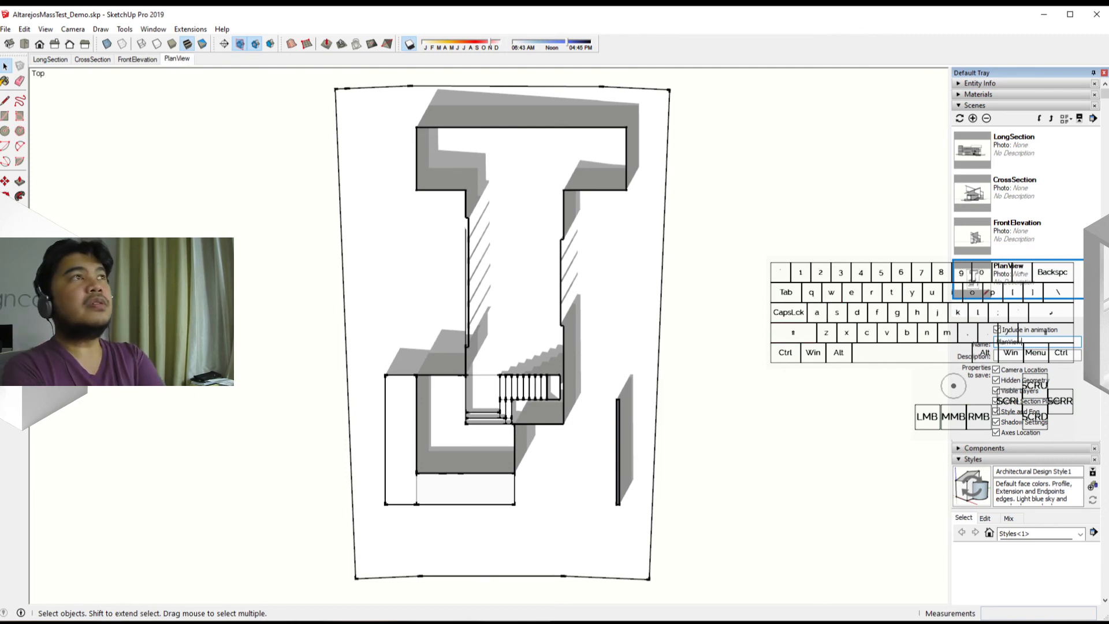
Save the SketchUp model and return to Page 2 of the LayOut document.
{"action": "left_click", "coordinate": [6, 29]}
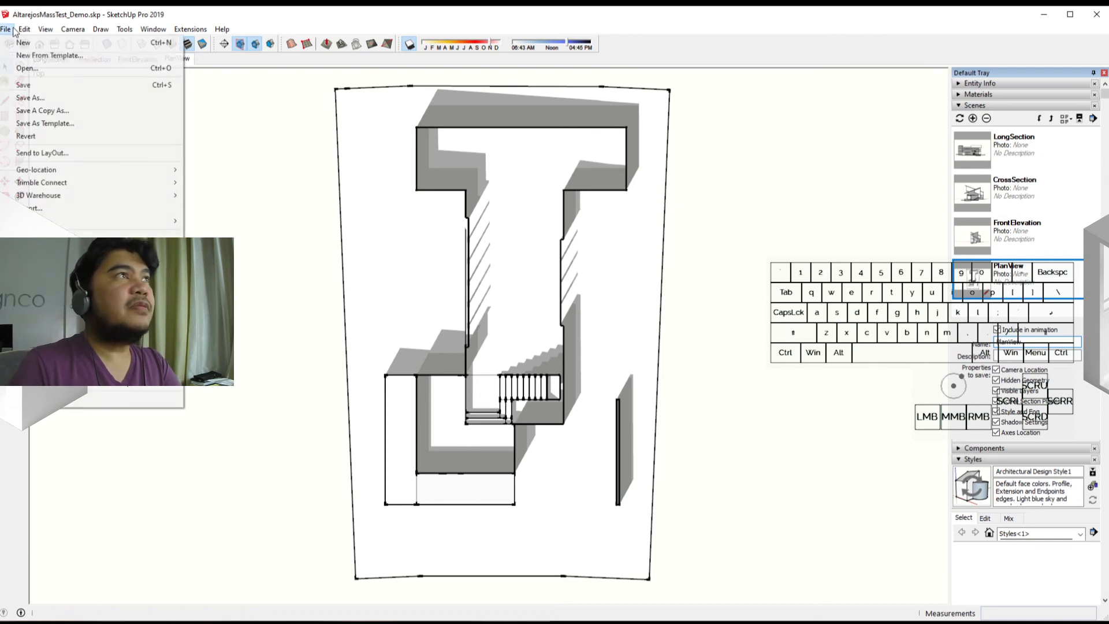
{"action": "left_click", "coordinate": [18, 85]}
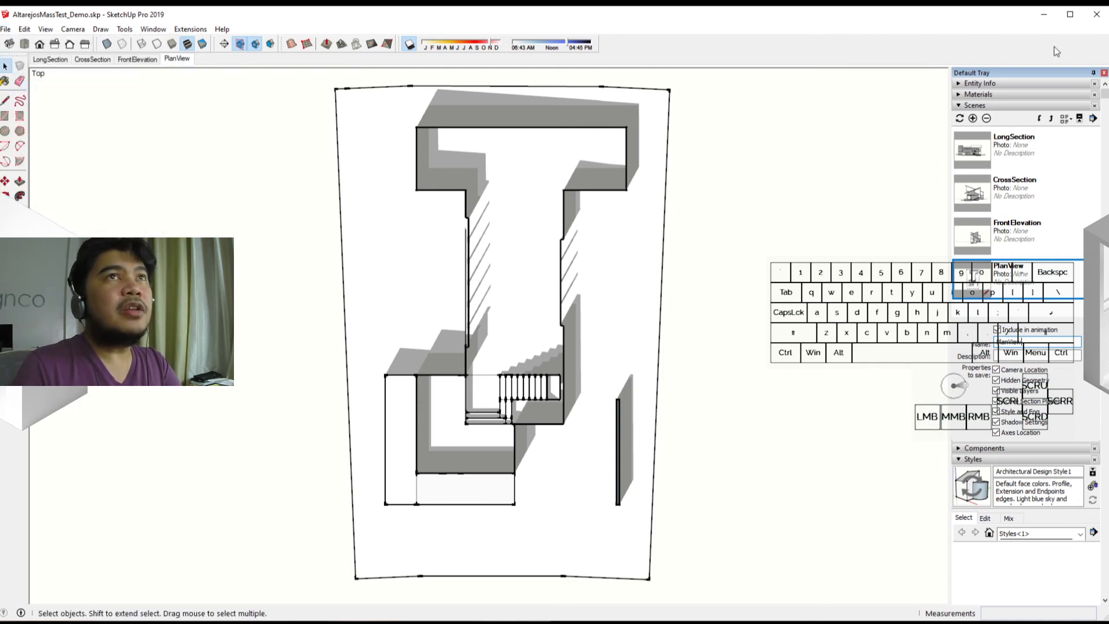
{"action": "left_click", "coordinate": [1044, 15]}
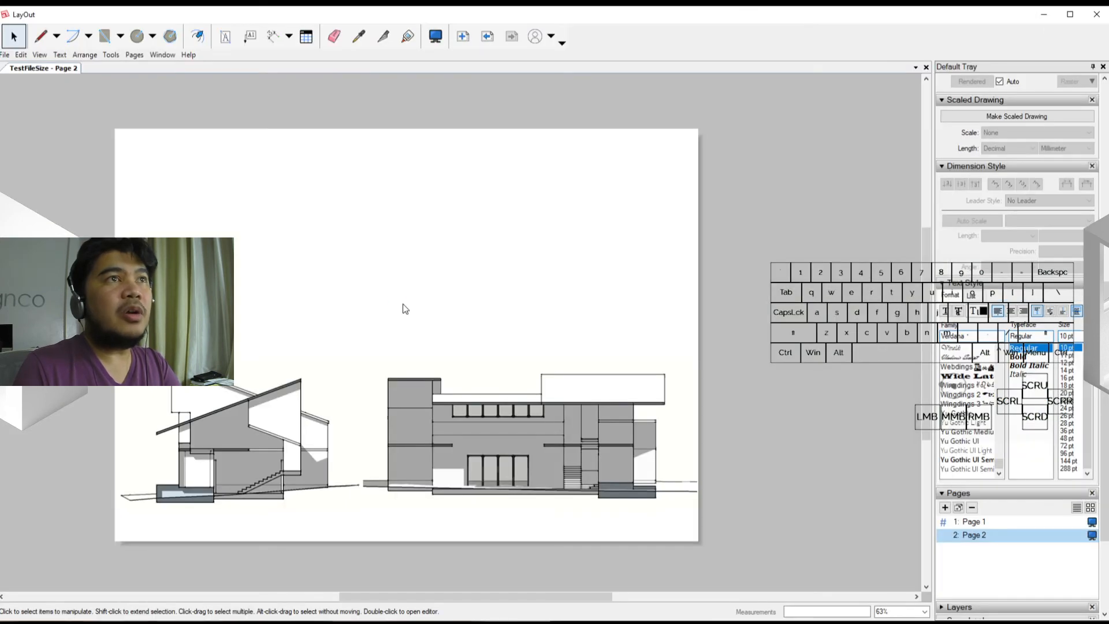
Duplicate the cross section viewport and place the copy in the empty area above the two sections.
{"action": "left_click", "coordinate": [310, 406]}
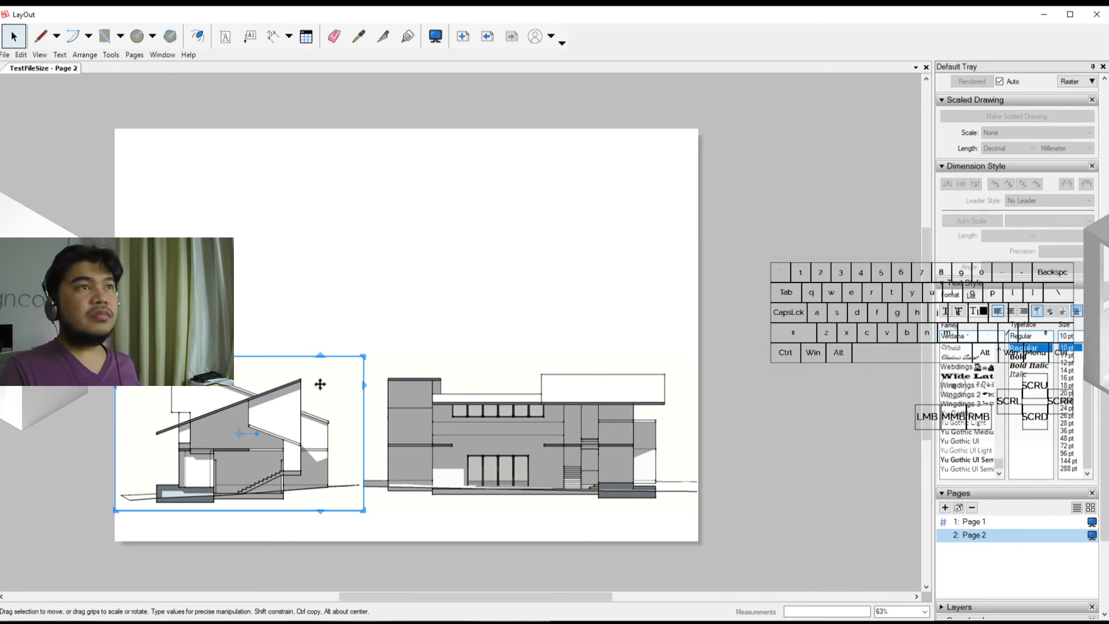
{"action": "key", "text": "ctrl+v"}
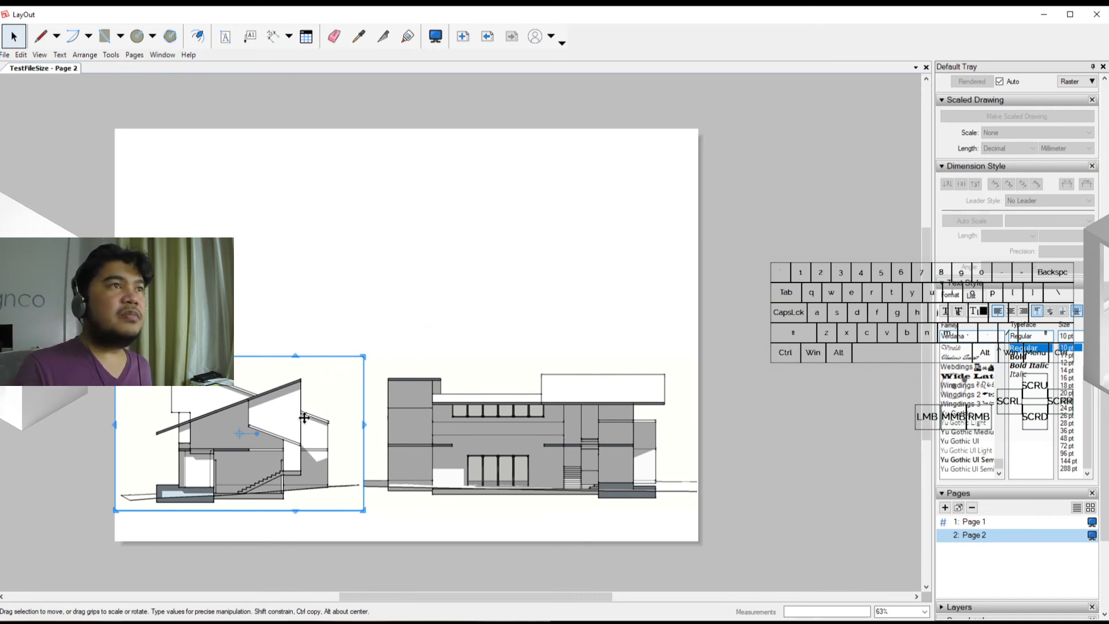
{"action": "left_click_drag", "start_coordinate": [305, 417], "coordinate": [453, 240]}
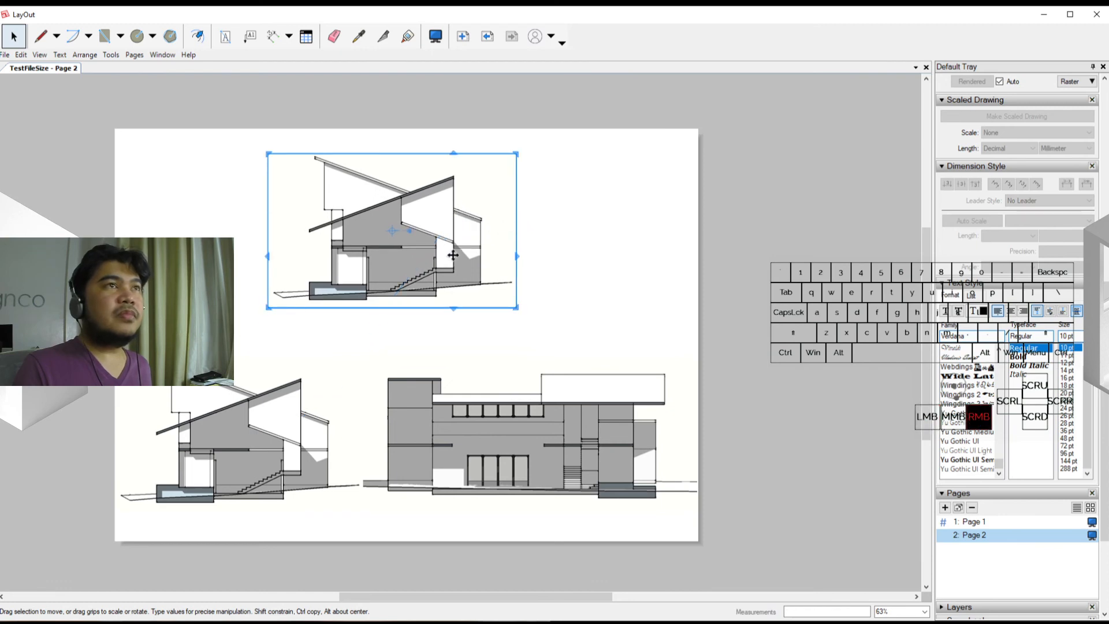
Assign the PlanView scene to the copied viewport above the two sections.
{"action": "right_click", "coordinate": [453, 254]}
{"action": "mouse_move", "coordinate": [559, 536]}
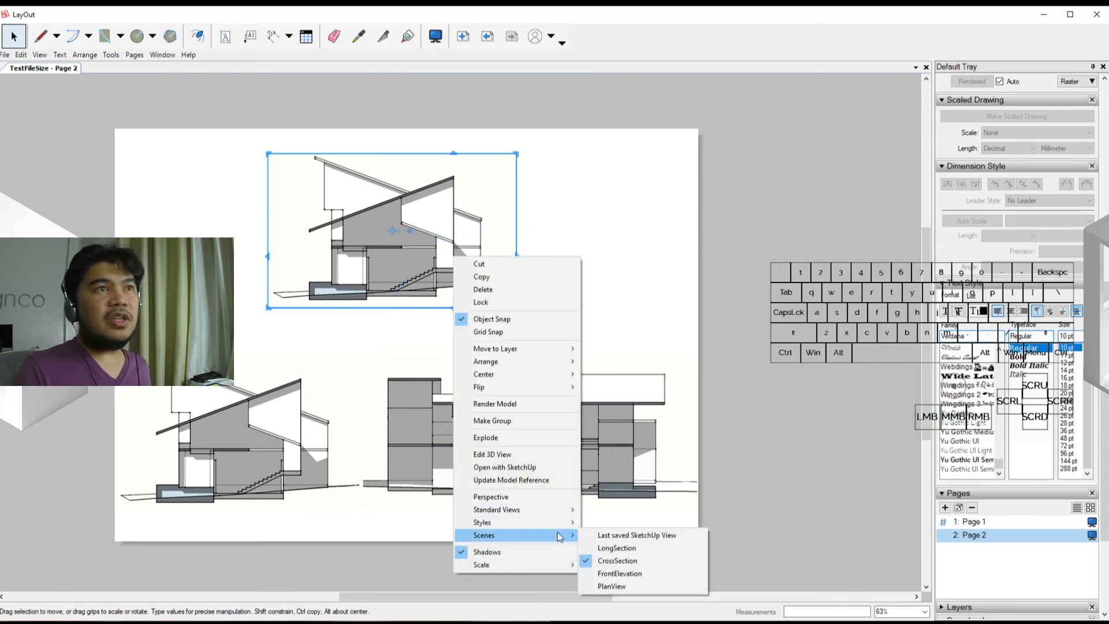
{"action": "left_click", "coordinate": [637, 586]}
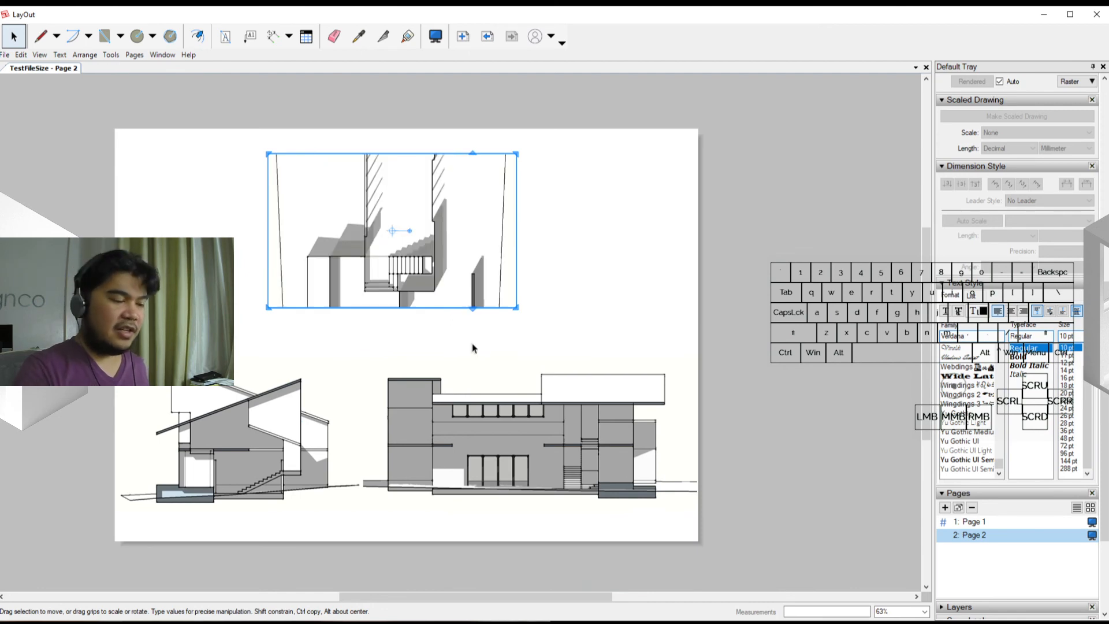
Extend the plan viewport's lower and upper edges and shift it down the page so its frame encloses the whole floor plan.
{"action": "left_click_drag", "start_coordinate": [450, 309], "coordinate": [460, 413]}
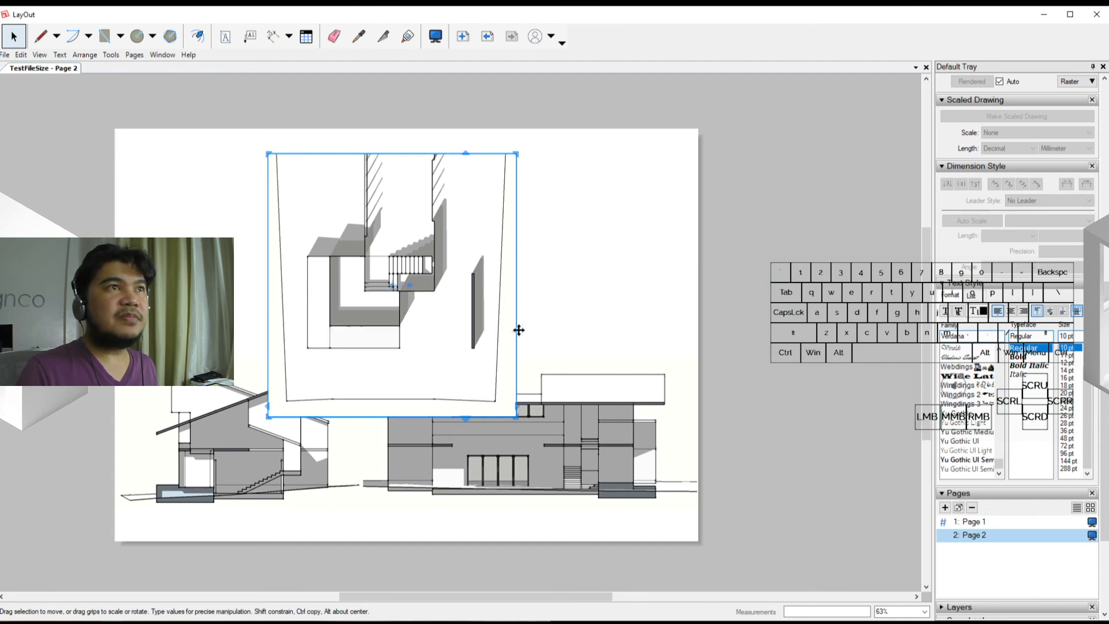
{"action": "left_click_drag", "start_coordinate": [451, 153], "coordinate": [457, 99]}
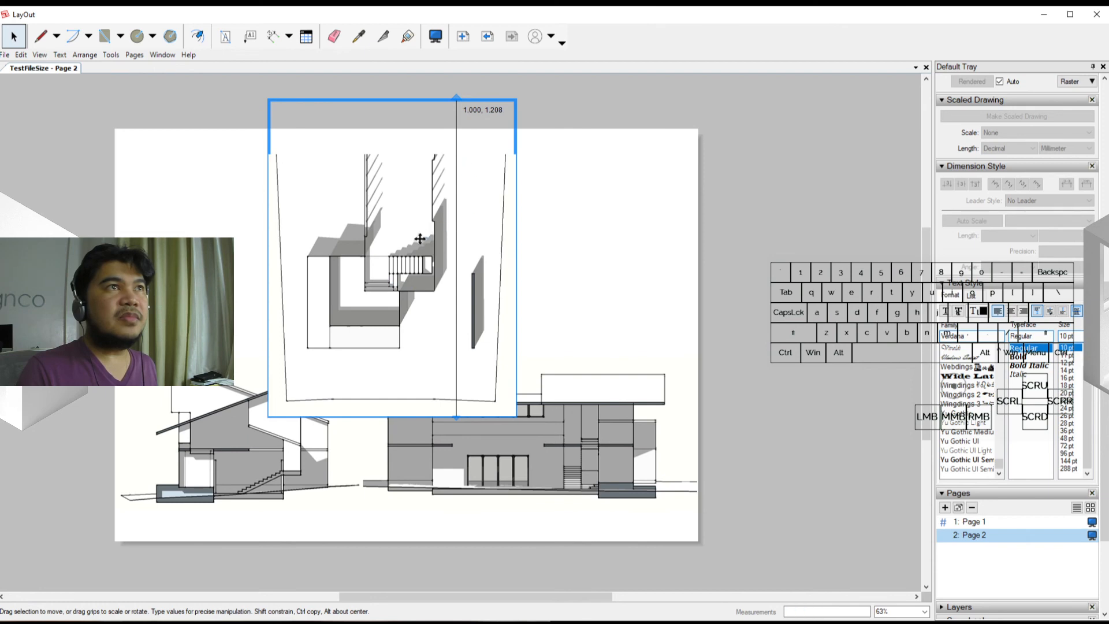
{"action": "left_click_drag", "start_coordinate": [419, 244], "coordinate": [421, 339]}
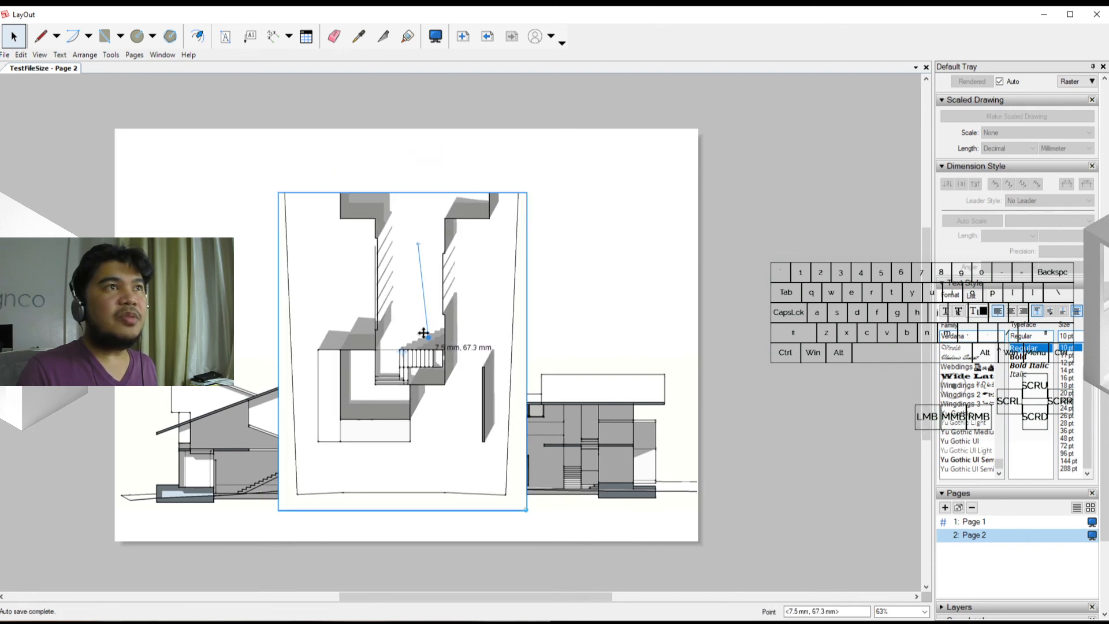
{"action": "left_click_drag", "start_coordinate": [424, 183], "coordinate": [426, 125]}
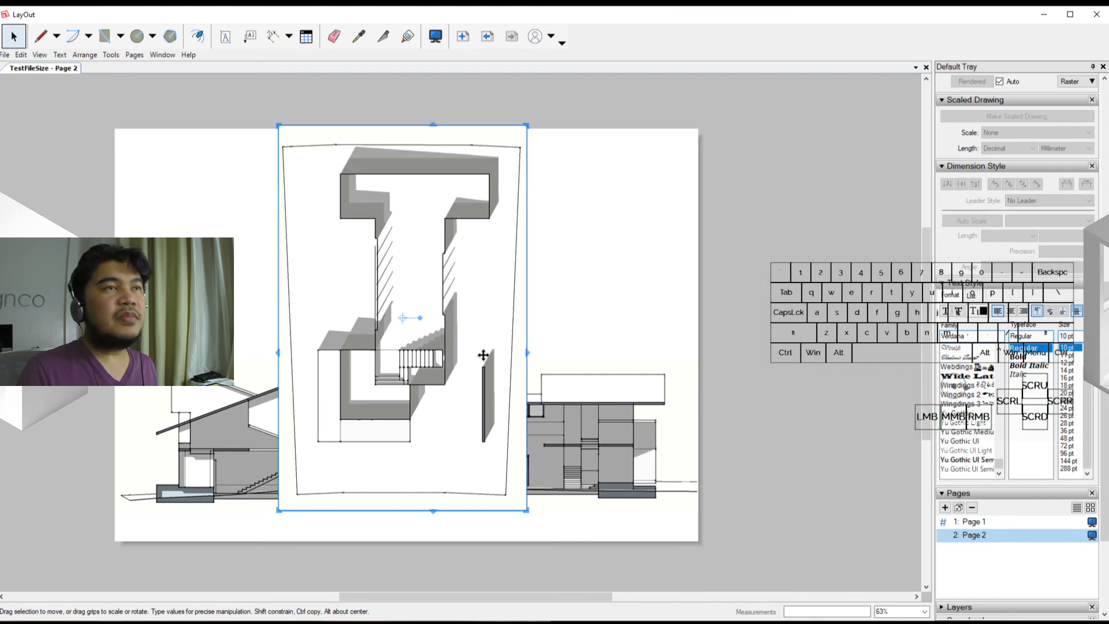
{"action": "left_click", "coordinate": [567, 322]}
Move the plan viewport slightly down so it sits within the page's height, and deselect it.
{"action": "mouse_move", "coordinate": [431, 426]}
{"action": "middle_mouse_down"}
{"action": "mouse_move", "coordinate": [460, 426]}
{"action": "mouse_move", "coordinate": [420, 421]}
{"action": "middle_mouse_up"}
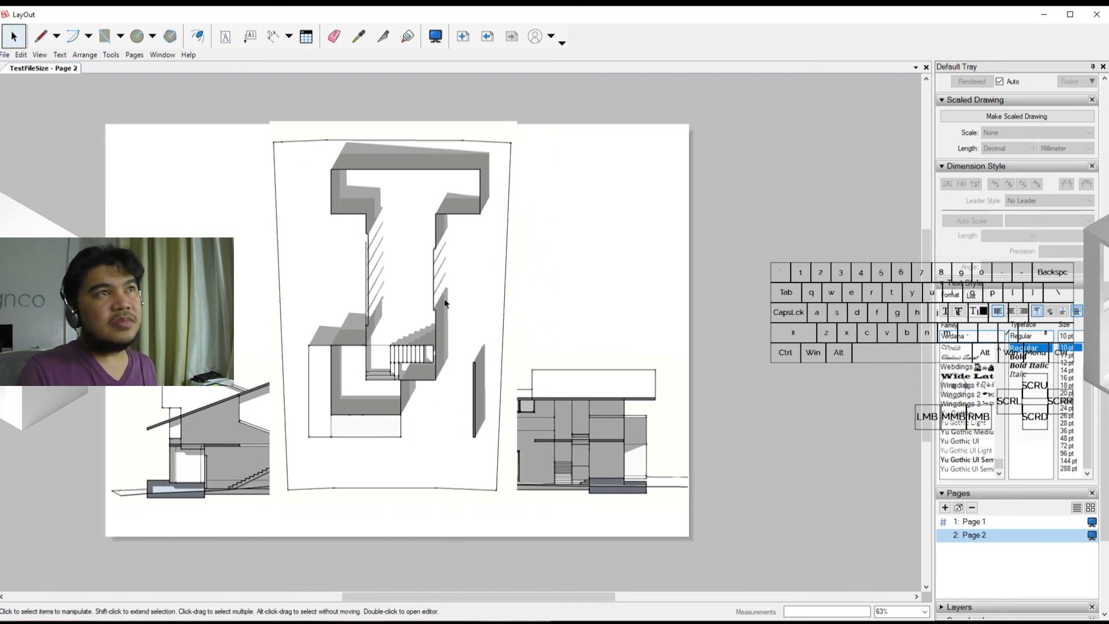
{"action": "left_click_drag", "start_coordinate": [445, 300], "coordinate": [453, 317]}
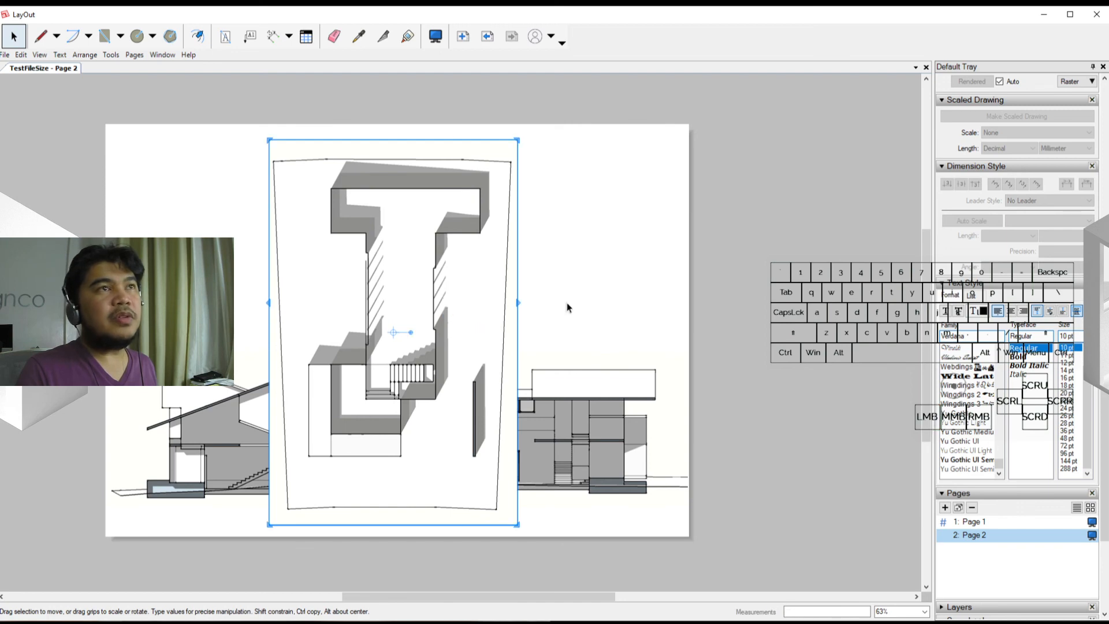
{"action": "left_click", "coordinate": [566, 307]}
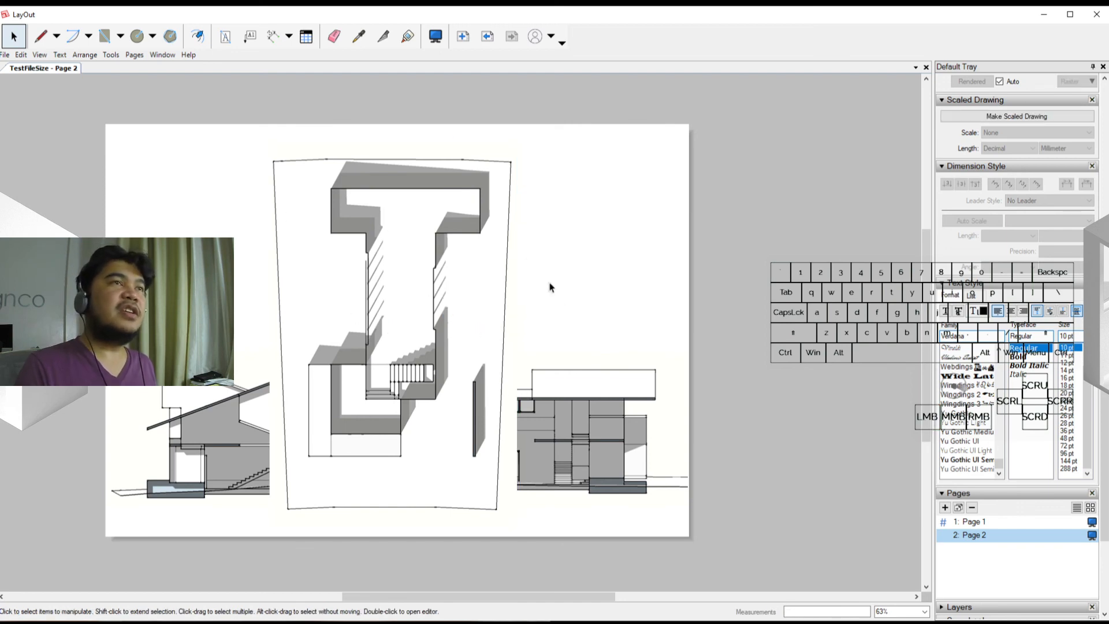